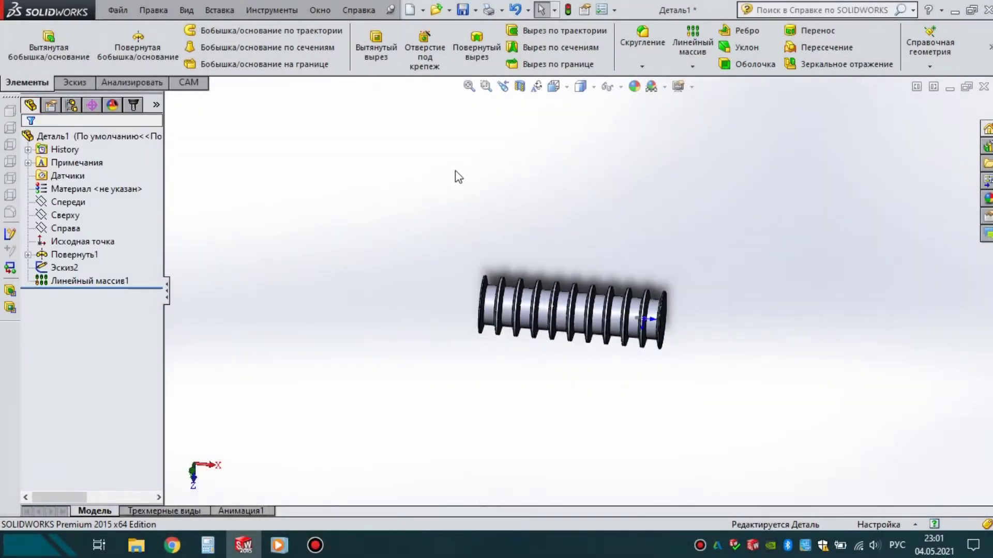
- Zoom and orbit around the finned shaft to inspect its fins, then show the CAM operations tree
scroll(587, 318, "down", 5)
middle_click_drag(636, 273, 639, 273)
scroll(817, 263, "down", 5)
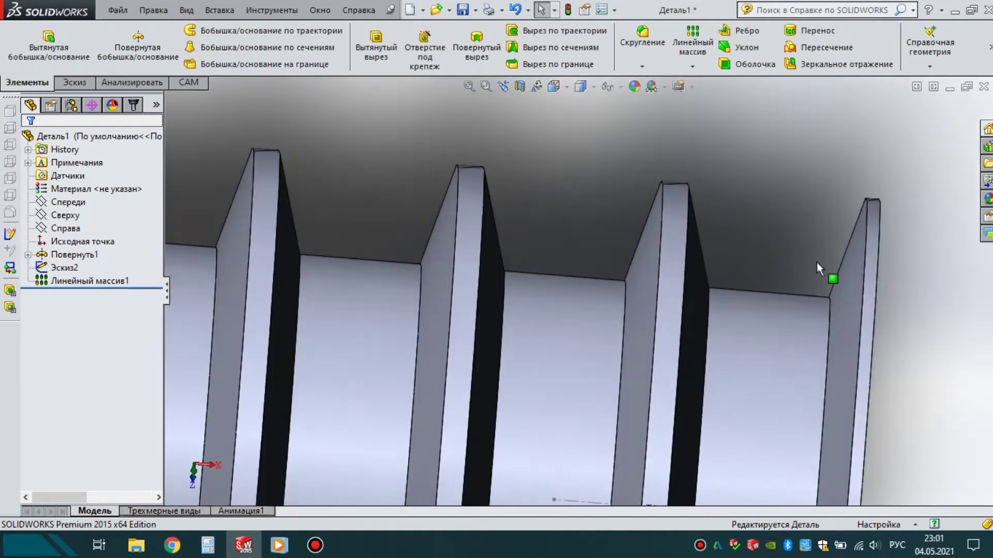
scroll(817, 262, "up", 8)
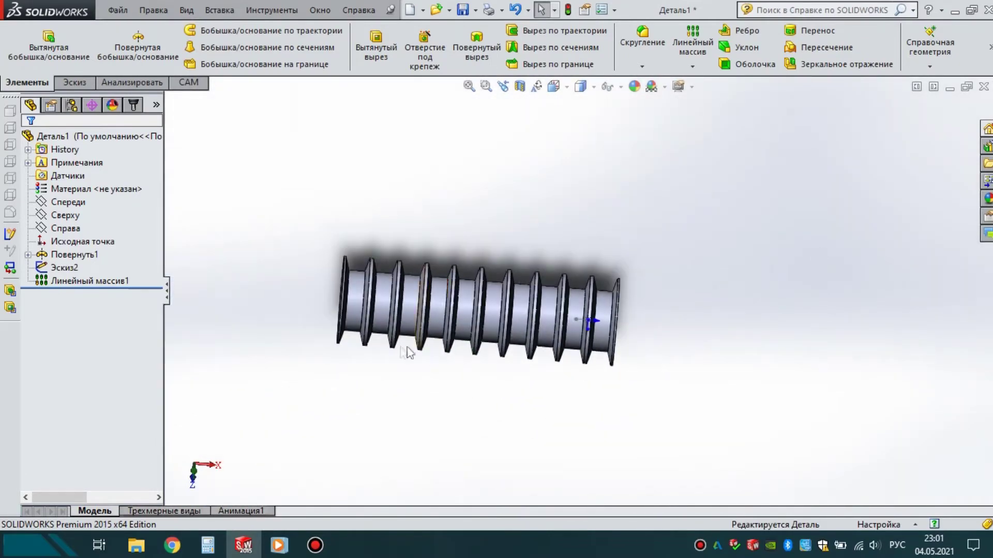
scroll(657, 255, "down", 2)
scroll(657, 255, "up", 3)
middle_click_drag(656, 255, 448, 246)
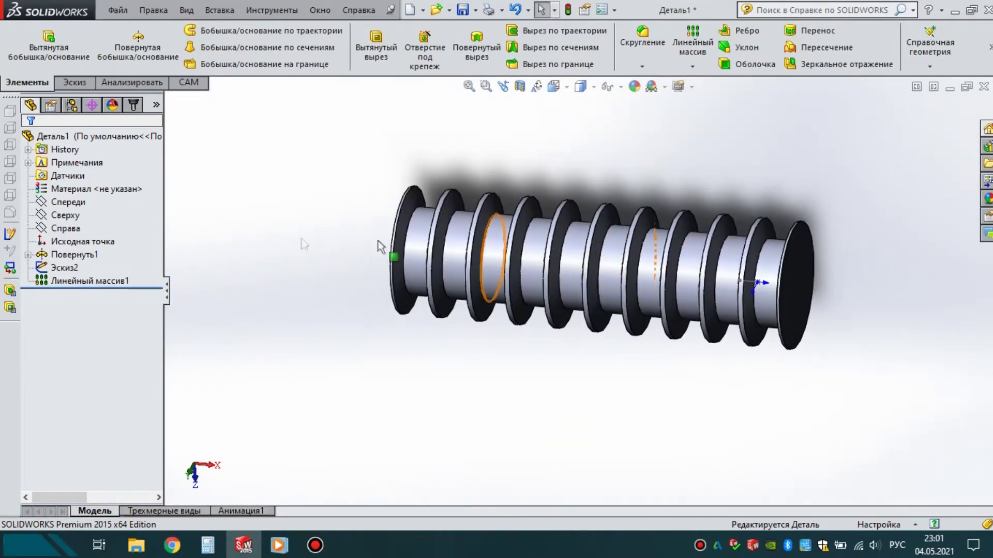
left_click(133, 105)
- Create a new machining job with its type set to Токарная (turning)
left_click(646, 31)
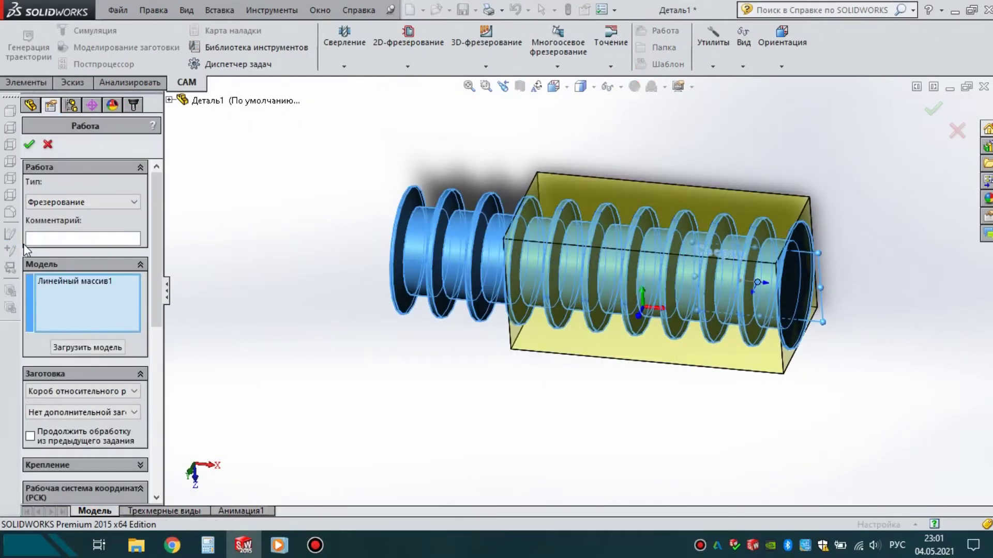
left_click(82, 203)
left_click(57, 226)
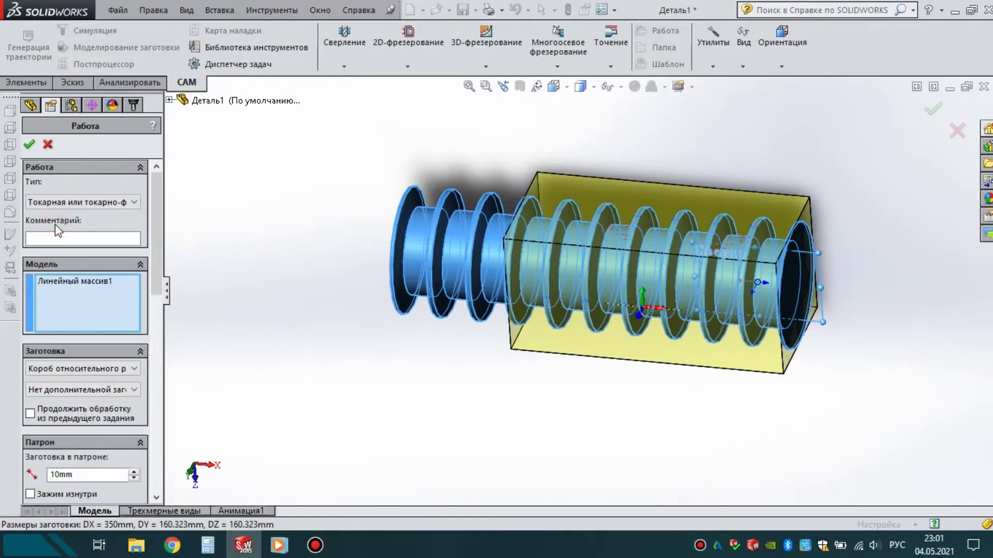
scroll(149, 282, "down", 3)
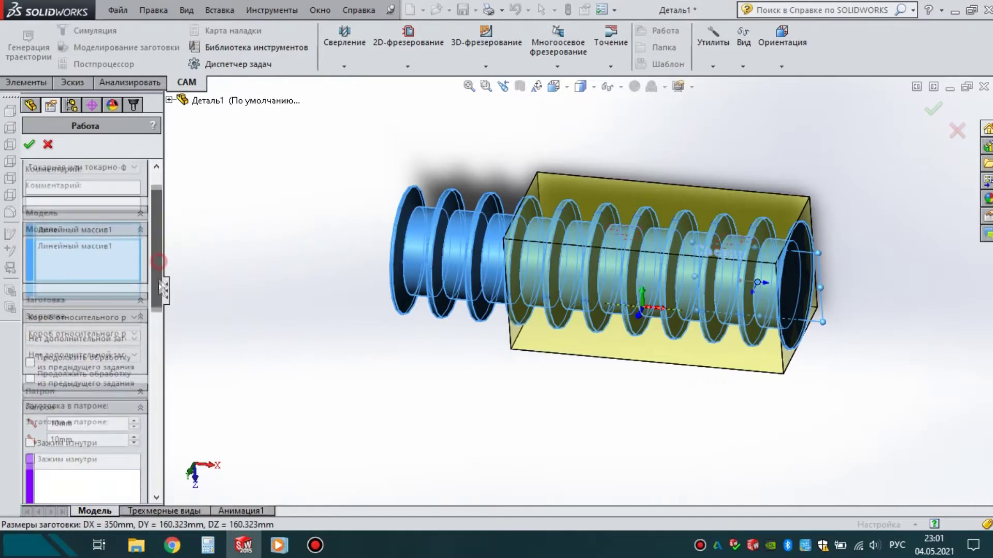
scroll(149, 282, "down", 3)
- Orient the job's coordinate system from a shaft face, use Цилиндрич. stock, and accept
left_click(69, 388)
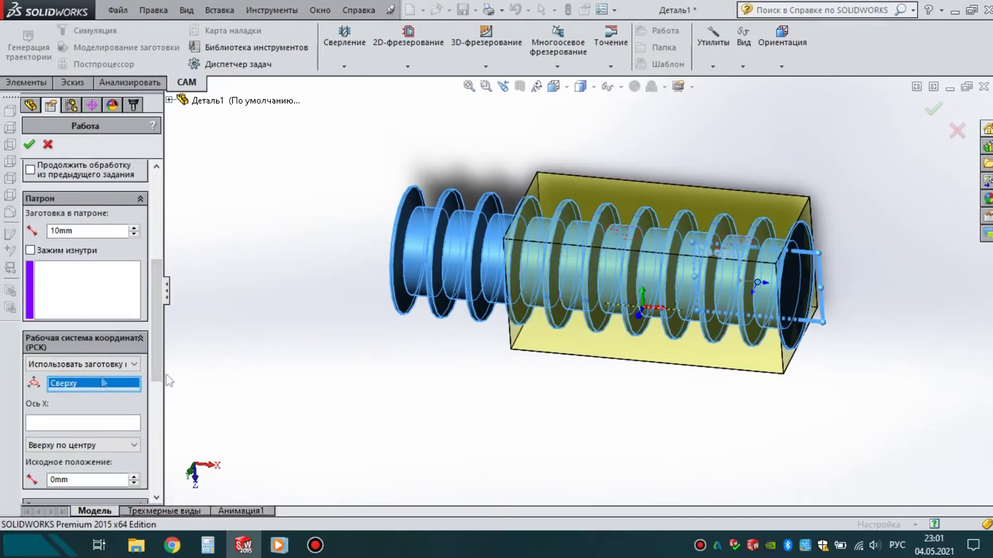
left_click(801, 288)
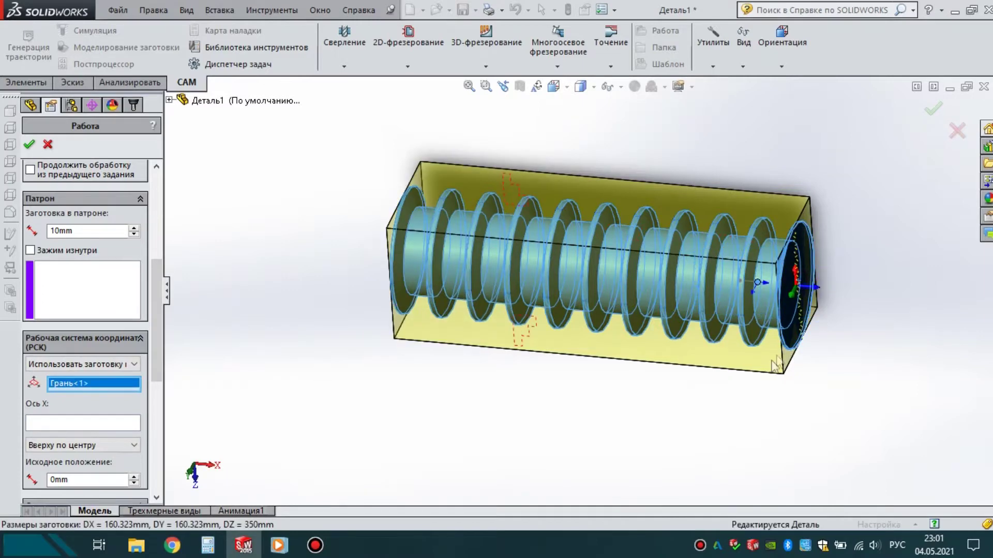
scroll(138, 291, "up", 4)
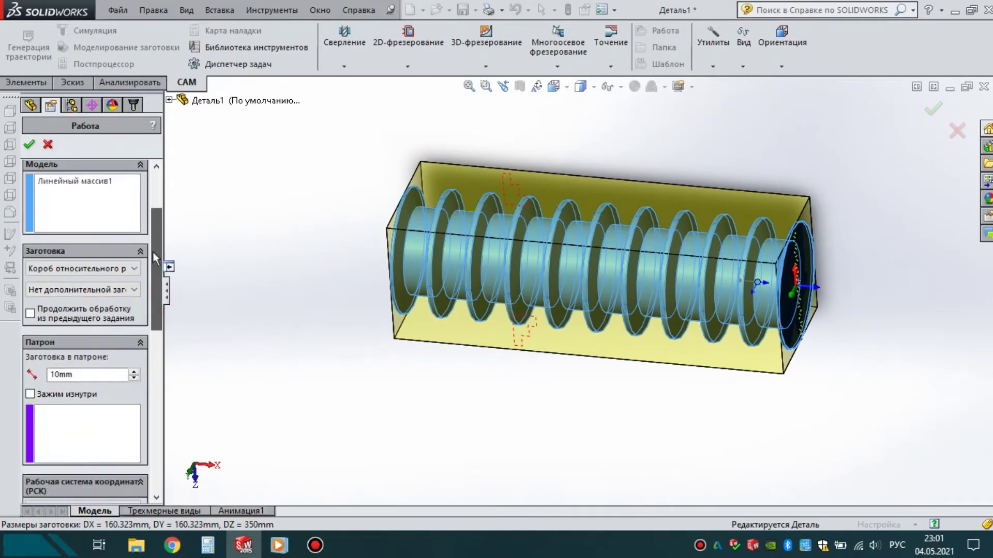
left_click(82, 269)
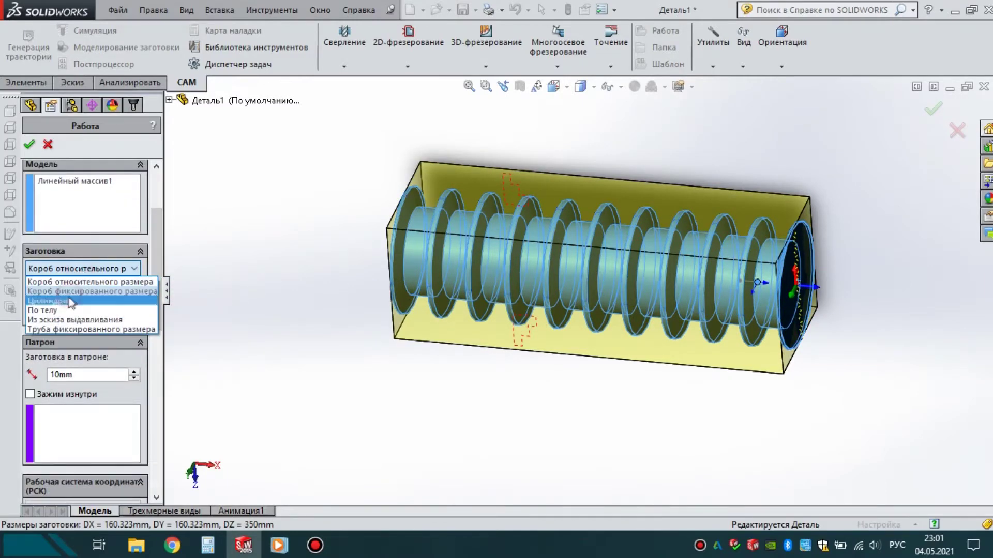
left_click(70, 301)
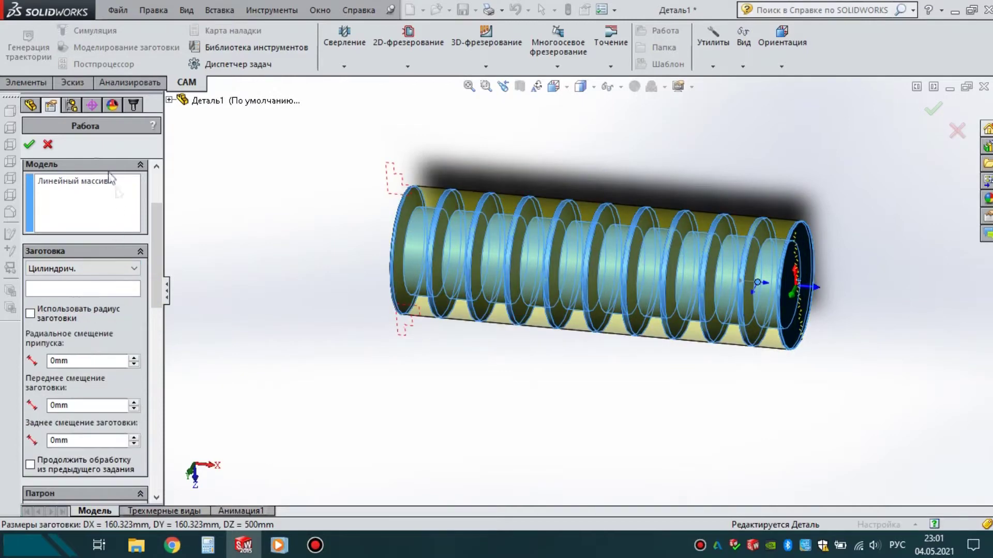
middle_click_drag(520, 242, 187, 162)
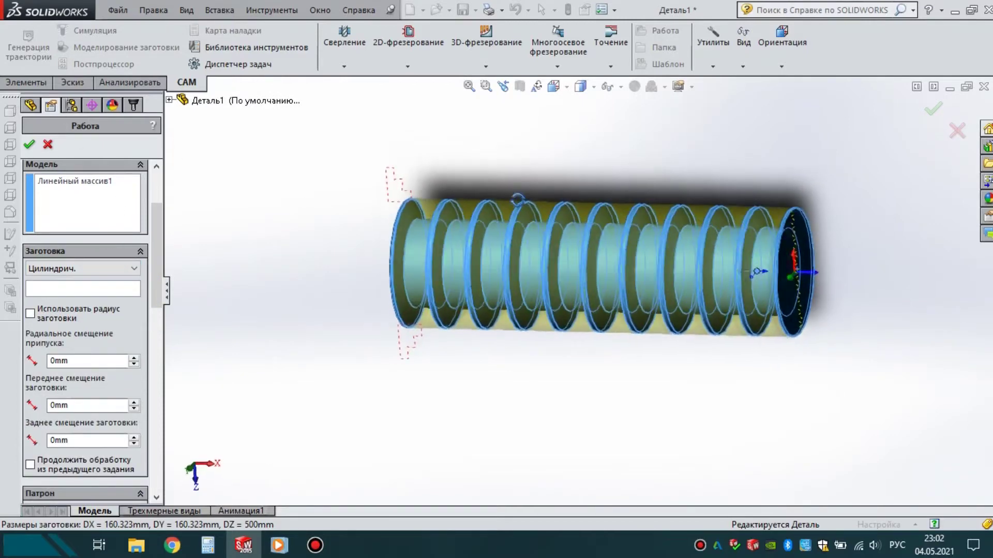
left_click(30, 145)
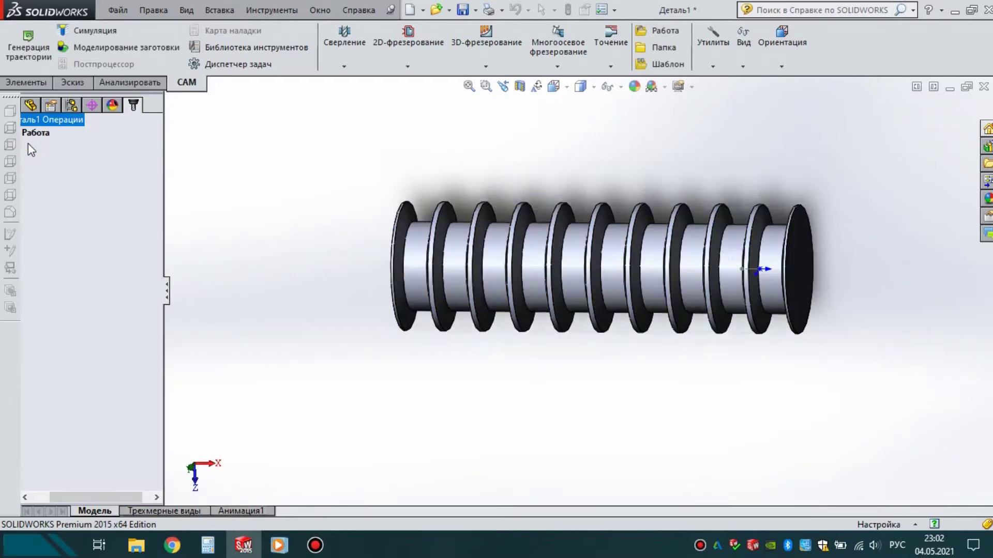
- Select the Работа job and orbit the shaft and its stock to a new angle
left_click(50, 135)
scroll(569, 269, "up", 2)
scroll(568, 269, "up", 1)
scroll(612, 265, "down", 4)
scroll(612, 265, "down", 2)
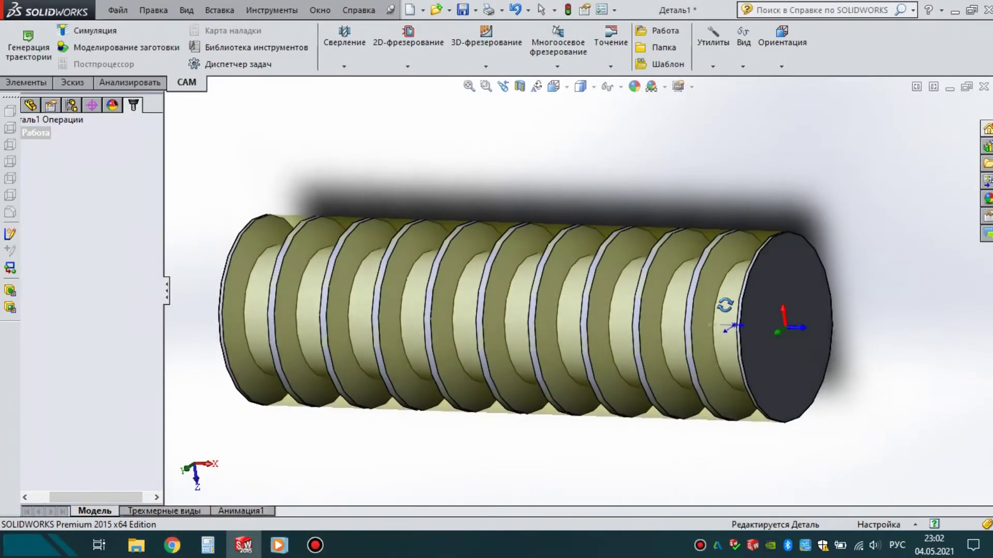
middle_click_drag(613, 265, 569, 289)
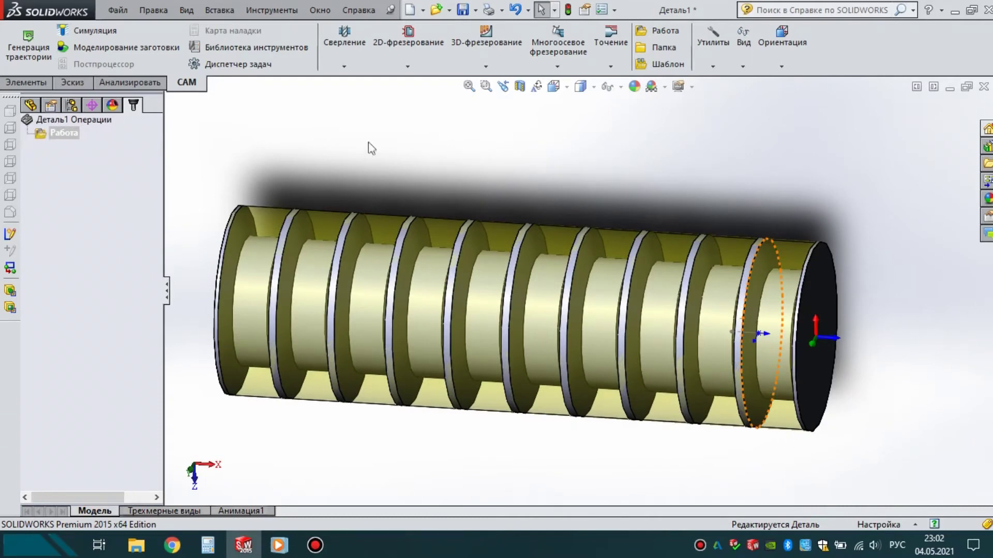
- Start an Обточка канавки профиля turning operation and bring up its tool library
left_click(613, 38)
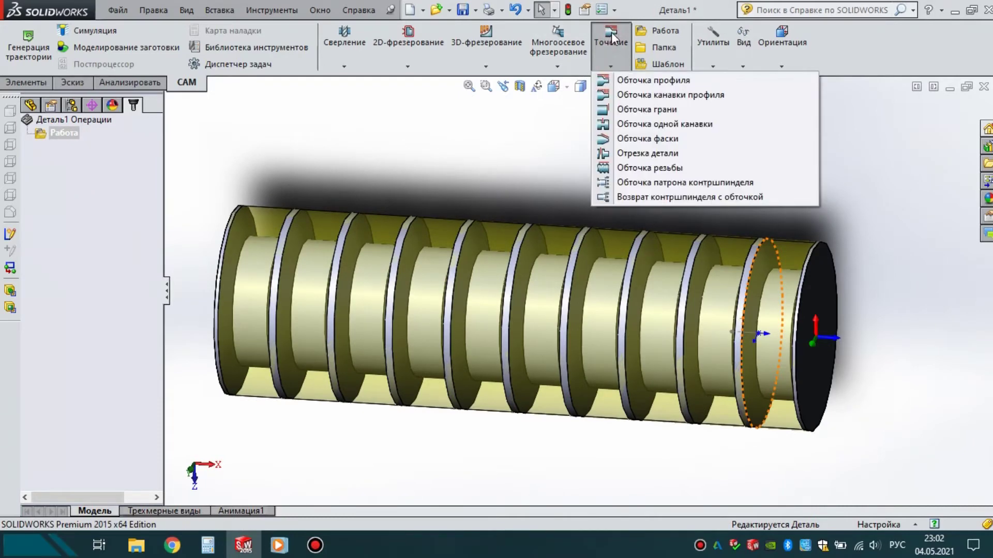
left_click(642, 96)
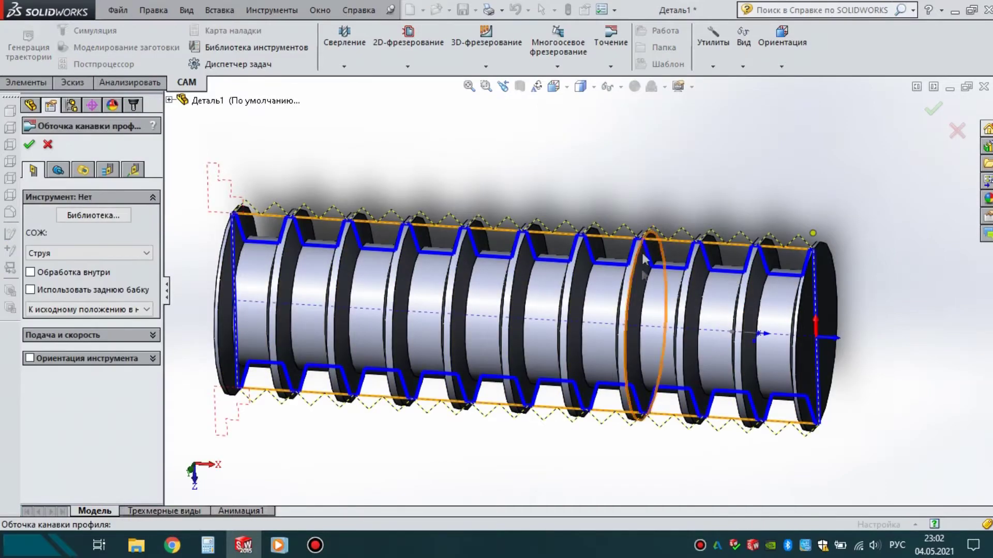
middle_click_drag(641, 279, 650, 283)
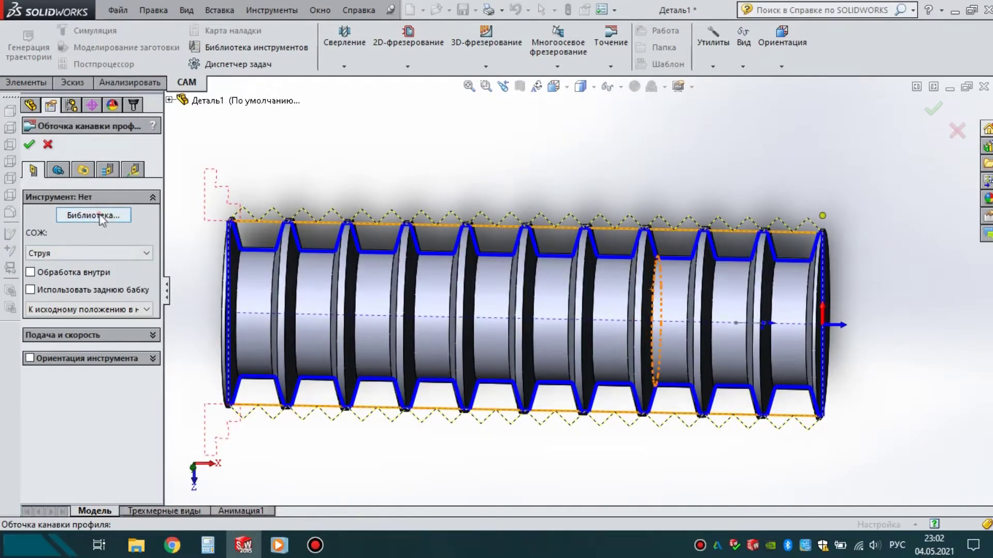
left_click(100, 216)
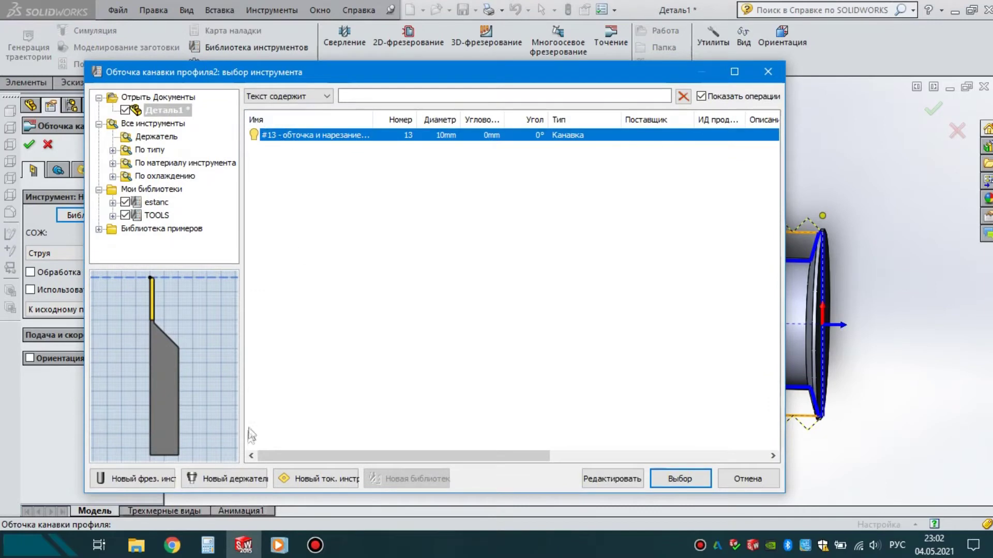
- Define new turning tool #1 with the Площадь insert shape and assign it to the operation
left_click(308, 483)
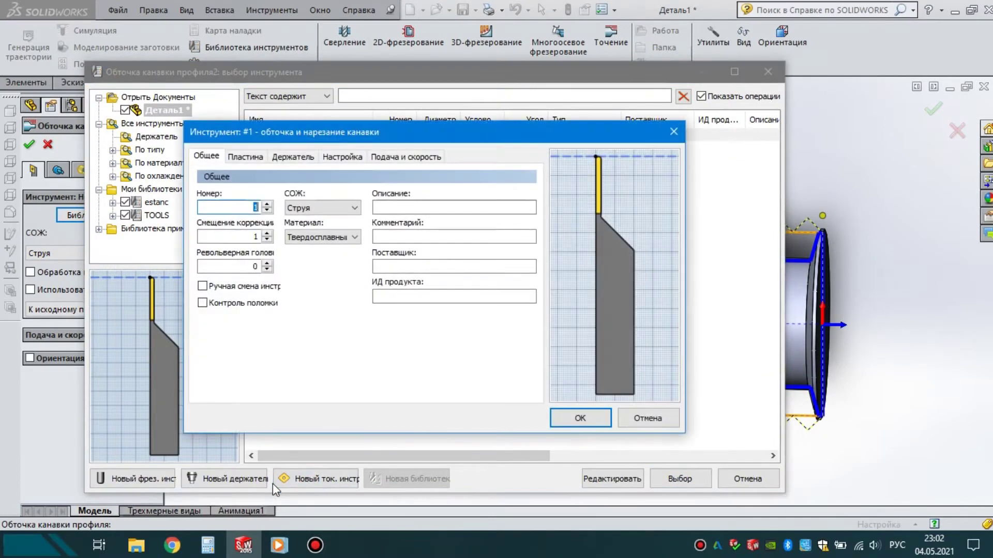
left_click(237, 159)
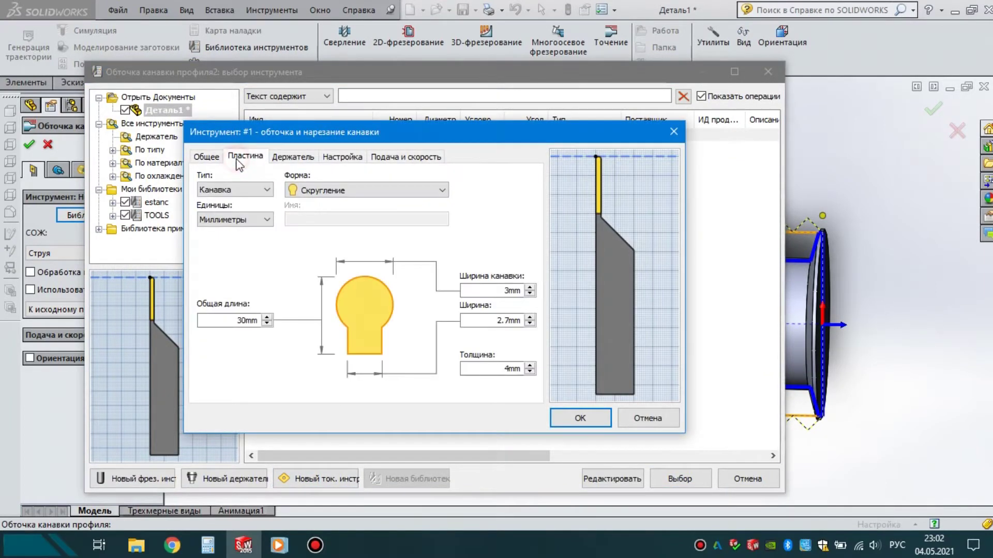
left_click(321, 189)
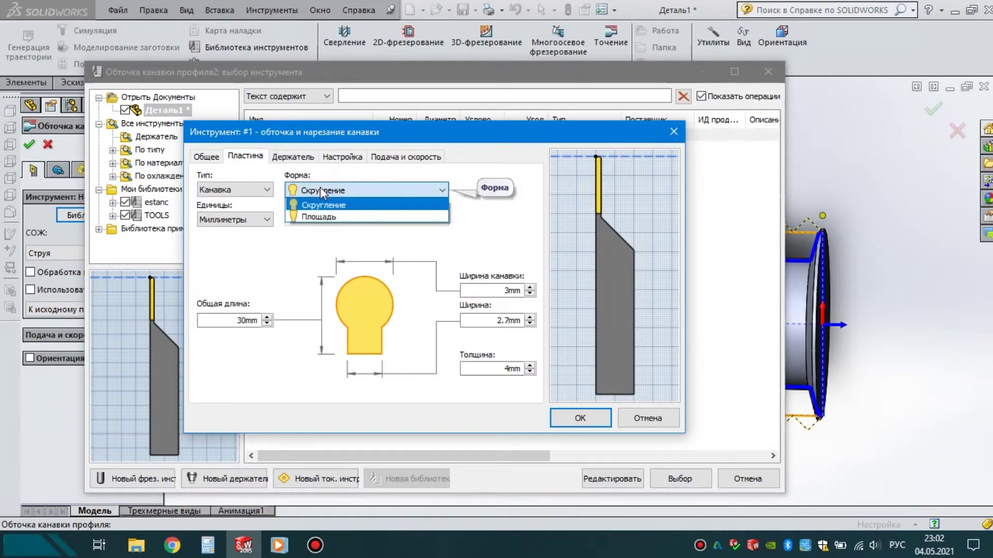
left_click(319, 219)
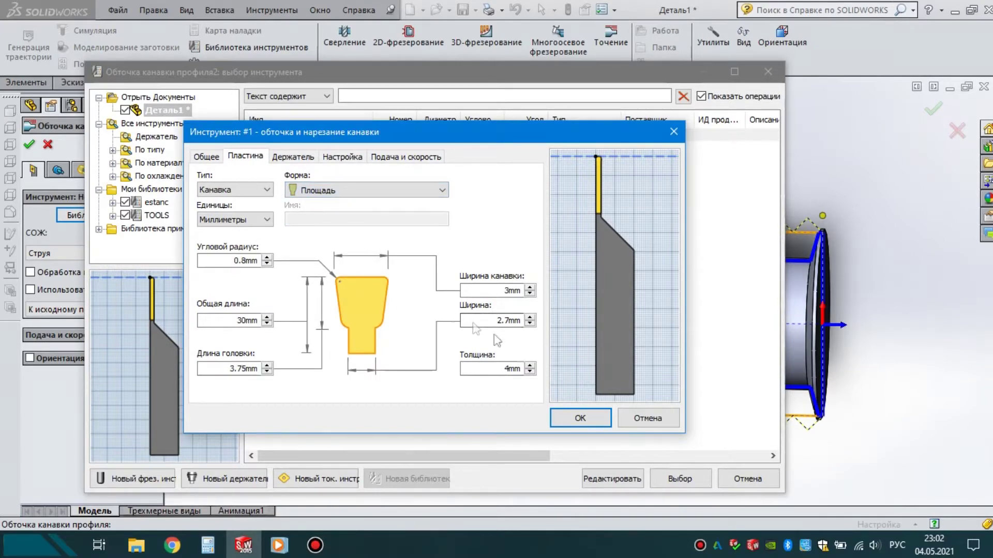
left_click(579, 418)
left_click(678, 478)
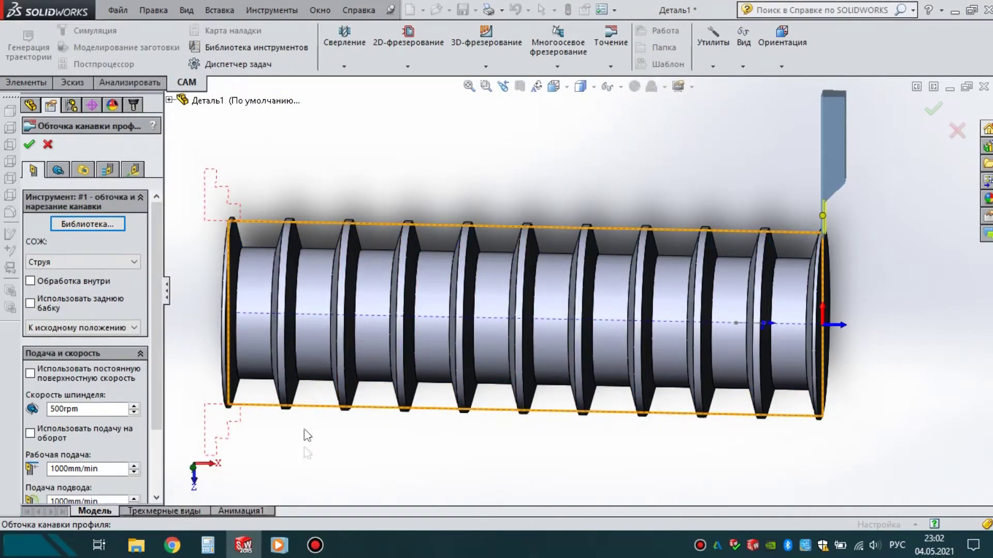
scroll(707, 260, "down", 2)
scroll(767, 297, "up", 2)
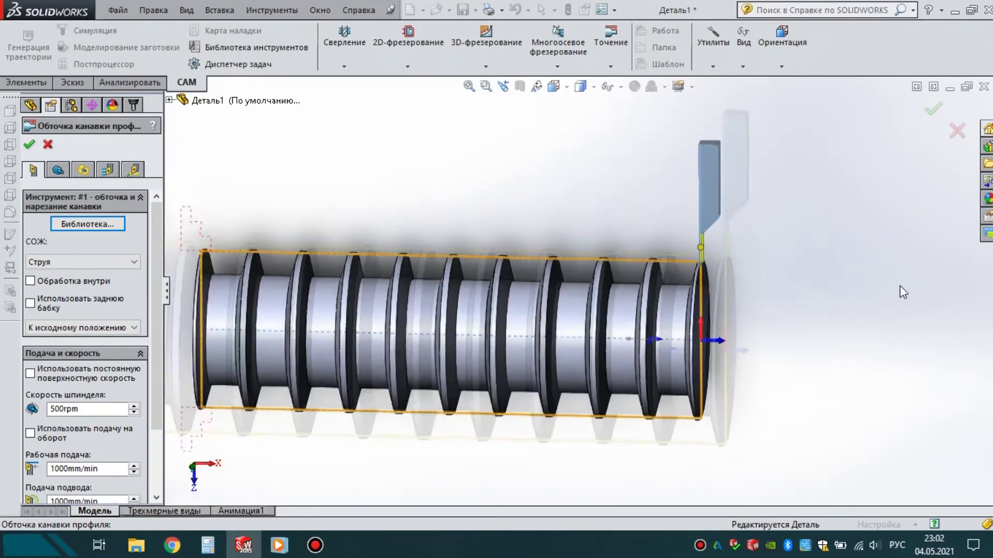
scroll(418, 306, "down", 2)
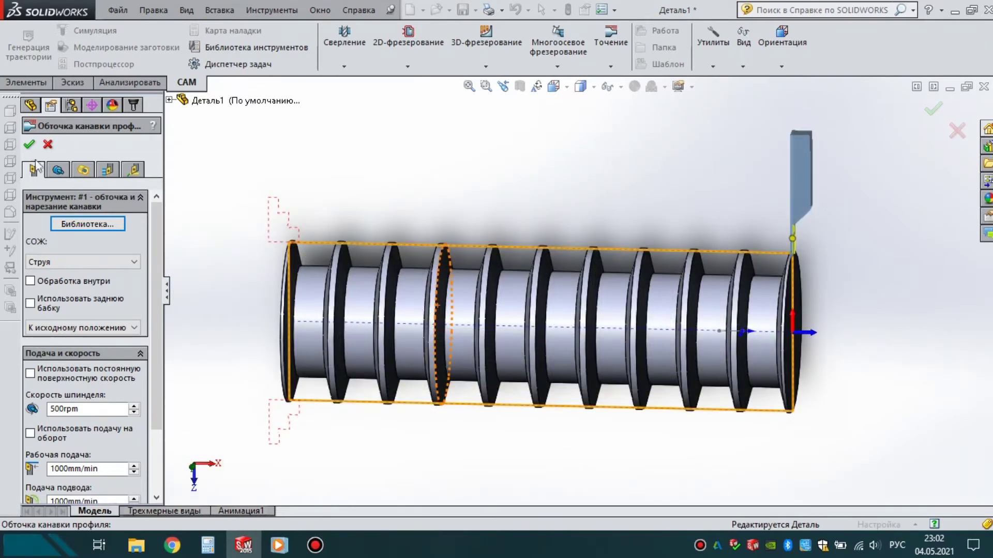
left_click(62, 171)
- Limit machining to the groove bottom, its side wall and the right end face
left_click(65, 196)
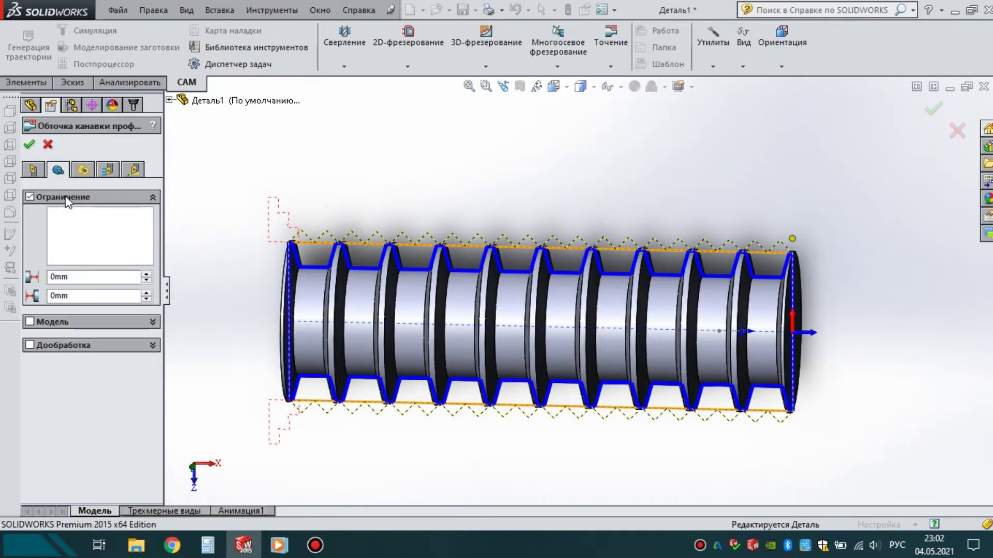
left_click(81, 228)
scroll(783, 300, "down", 1)
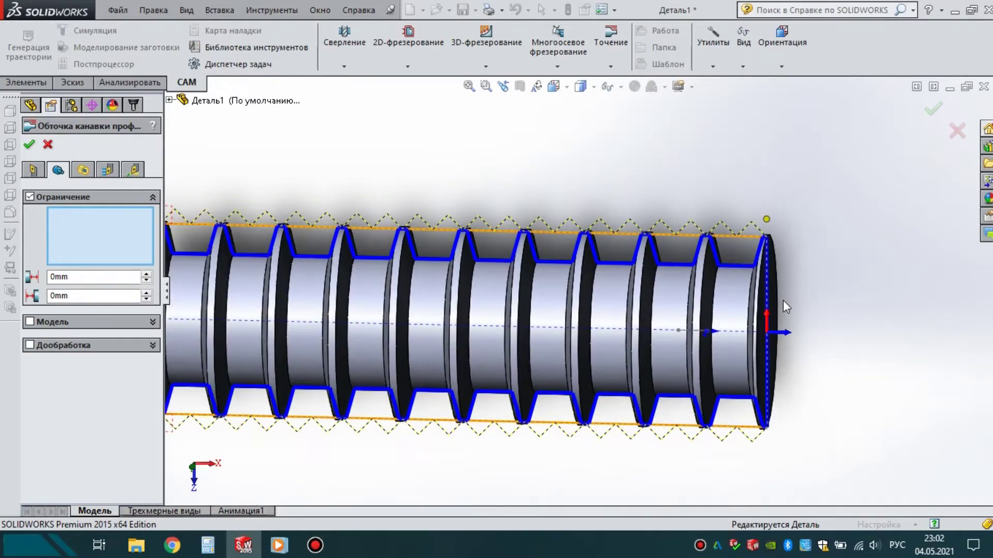
scroll(724, 303, "down", 2)
left_click(678, 291)
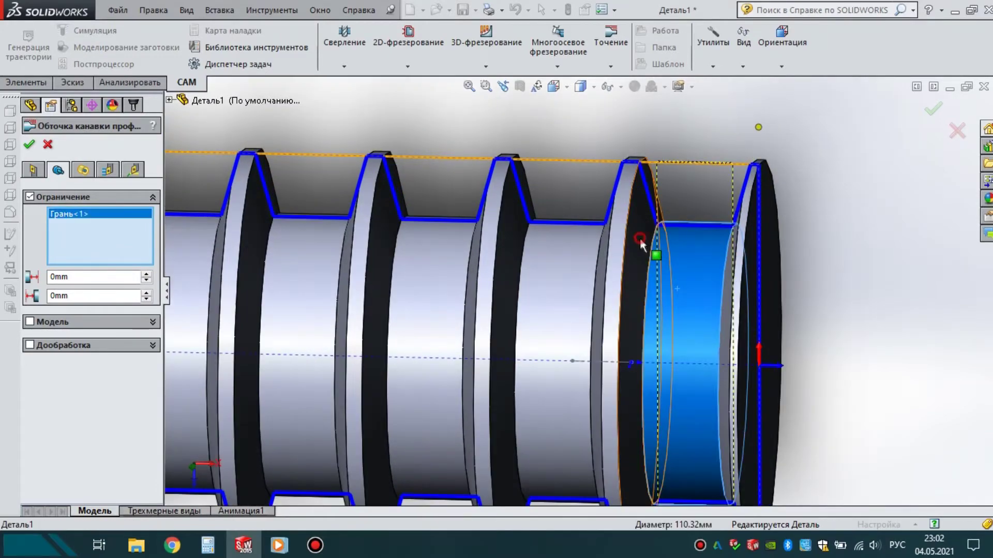
left_click(640, 243)
middle_click_drag(726, 269, 744, 248)
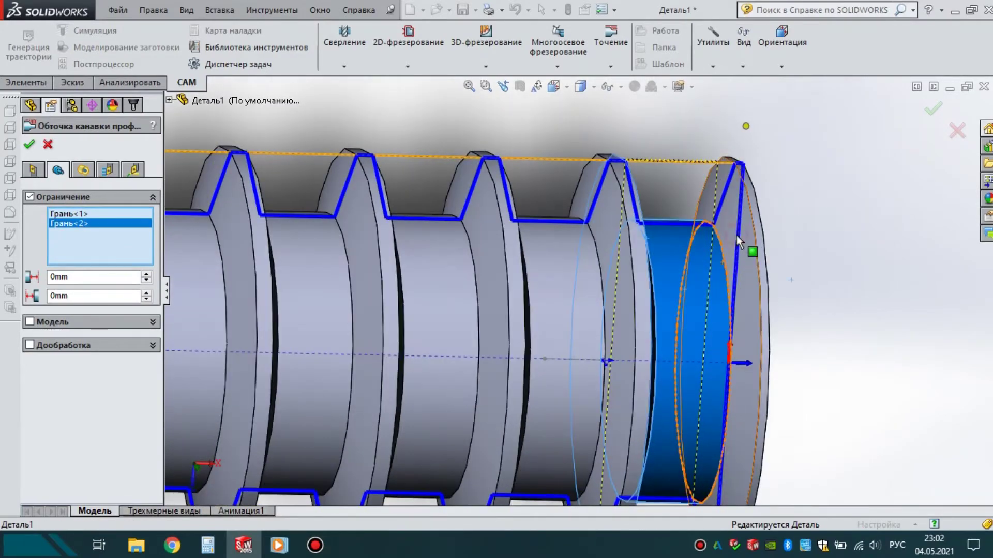
left_click(737, 235)
scroll(579, 289, "up", 3)
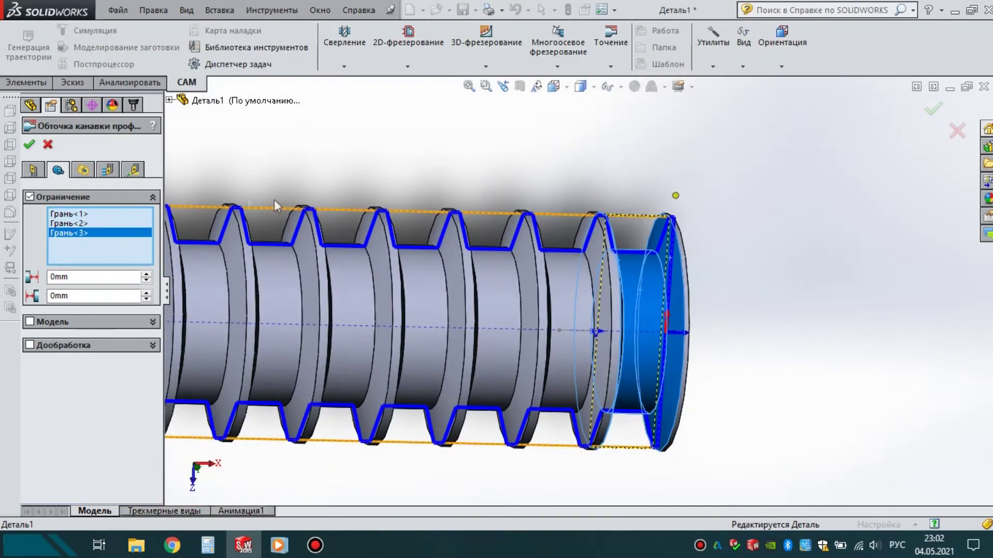
- Show the operation's Обточка канавки профиля pass parameters
left_click(107, 169)
scroll(694, 244, "up", 2)
scroll(594, 258, "up", 2)
scroll(360, 286, "down", 4)
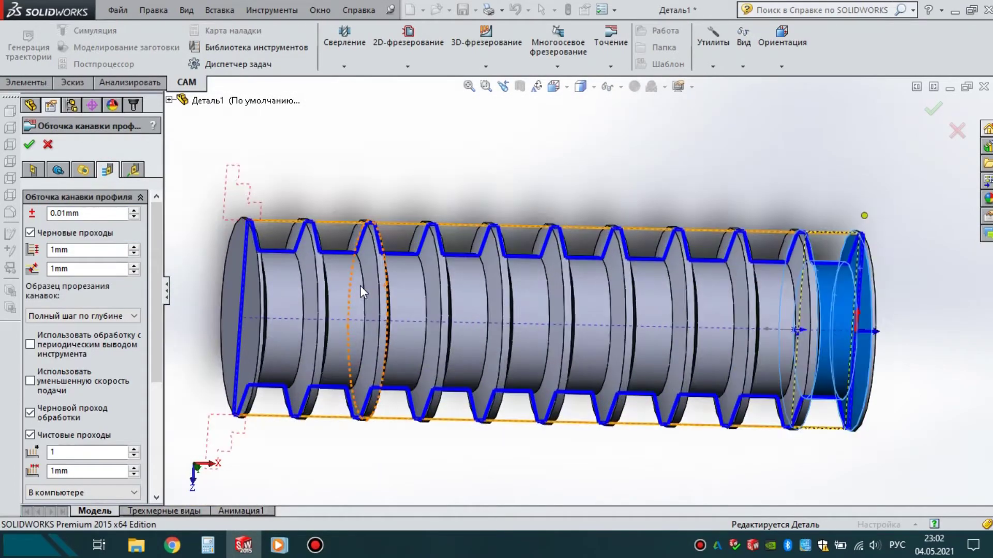
- Disable Чистовые проходы, edit the roughing step-over to 2, and accept the operation
left_click(30, 435)
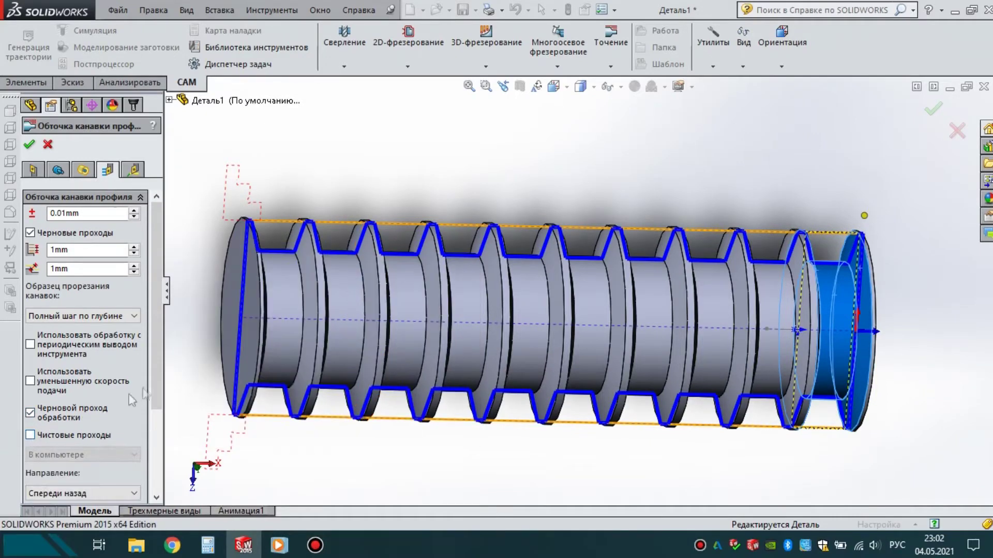
double_click(85, 251)
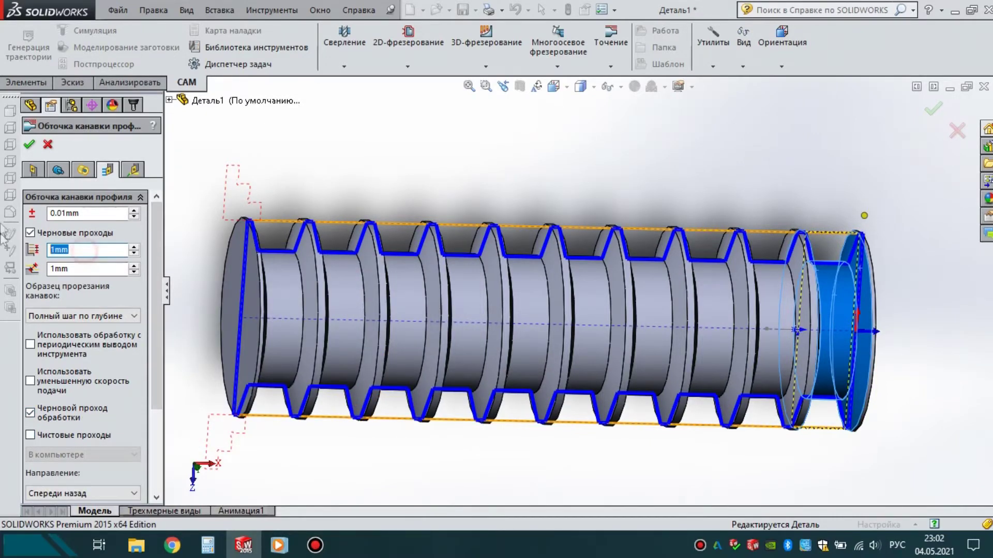
type("2")
left_click(29, 144)
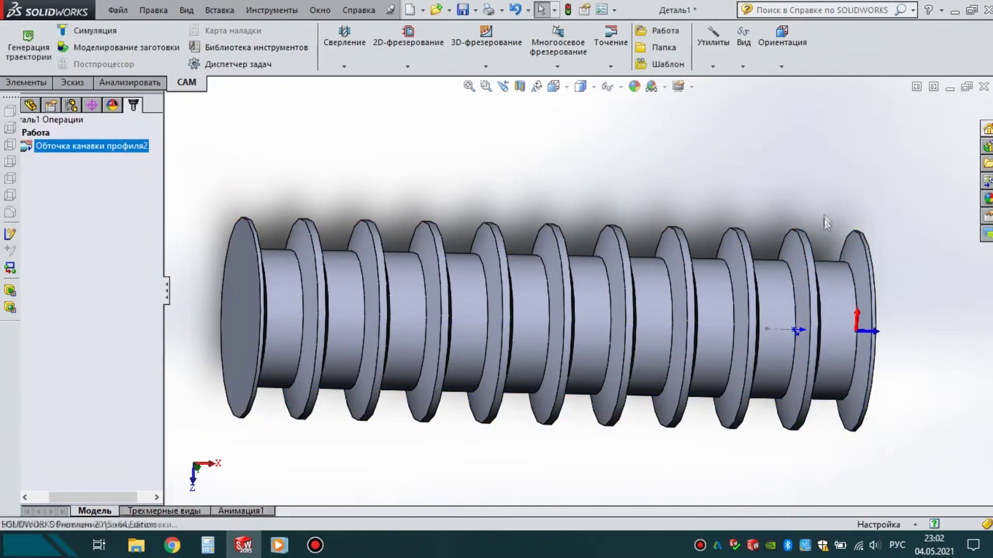
- View the end groove's toolpath from the Front orientation zoomed in, then launch Симуляция
left_click(556, 86)
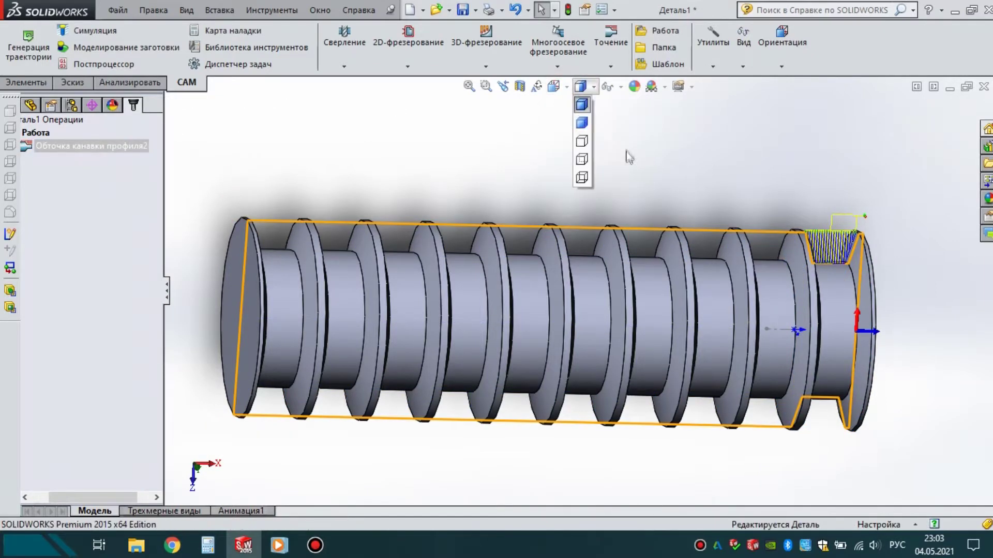
left_click(628, 162)
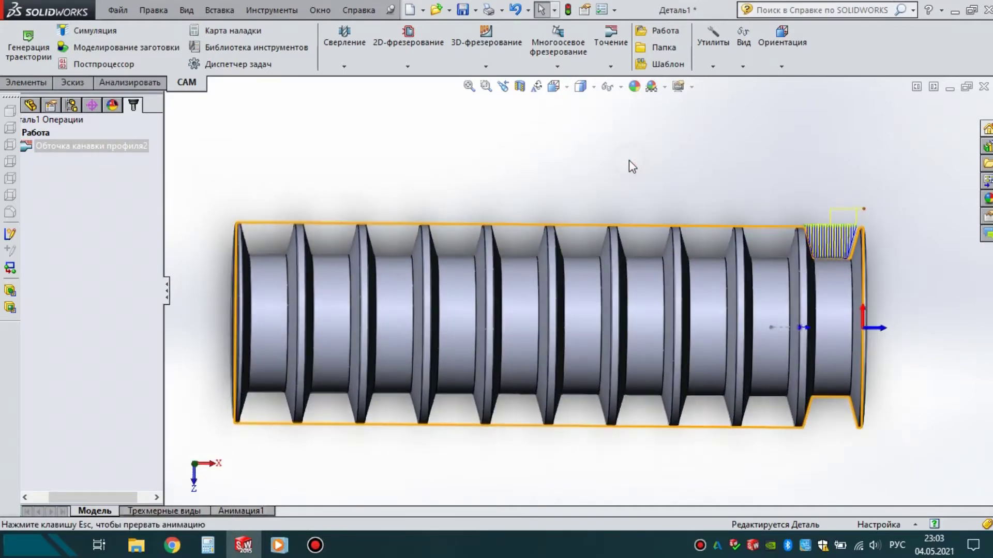
scroll(839, 244, "down", 5)
scroll(682, 244, "down", 3)
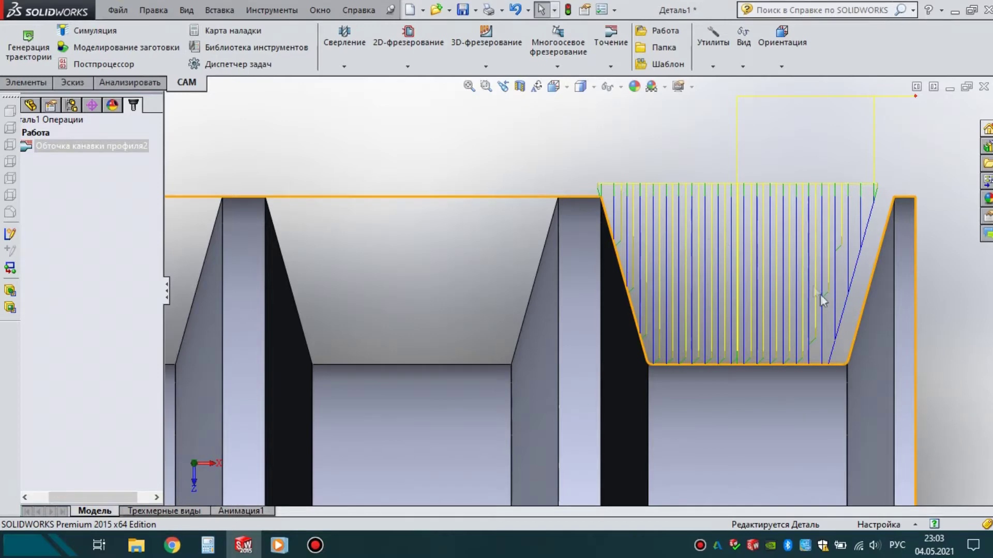
scroll(578, 291, "up", 2)
left_click(100, 32)
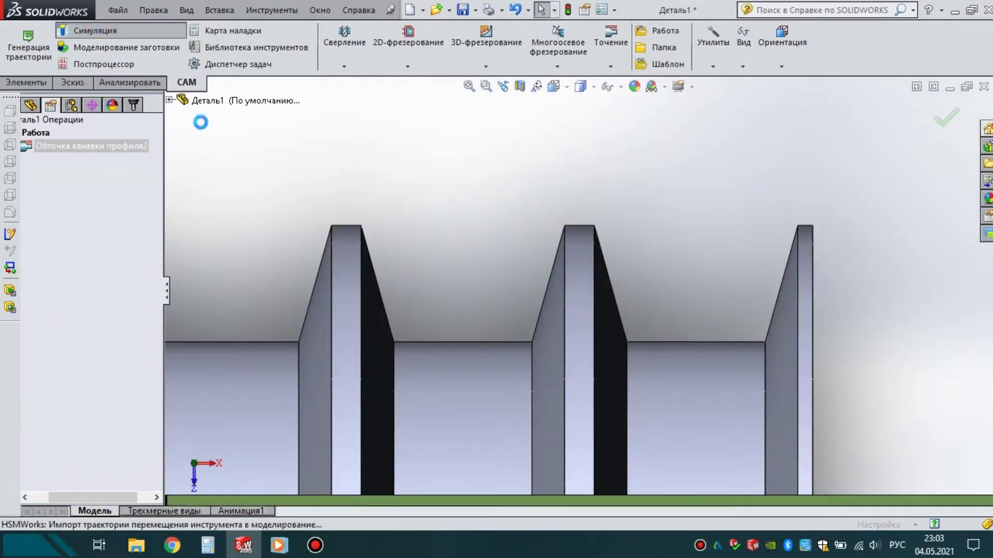
- Play the Обточка канавки профиля2 simulation at higher speed and close it when done
left_click(34, 186)
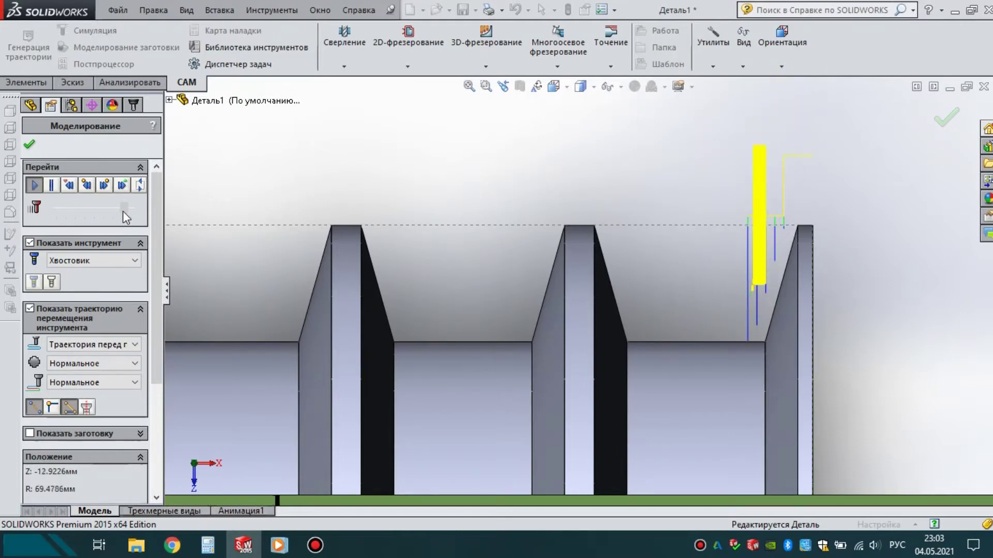
left_click_drag(122, 211, 128, 210)
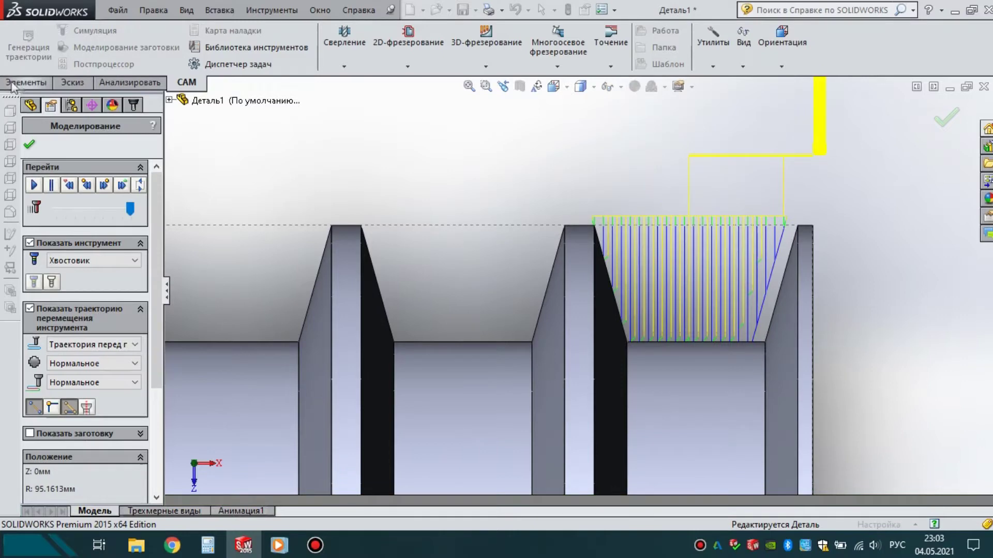
left_click(29, 147)
- Re-edit Обточка канавки профиля2, review its pass settings, and regenerate the toolpath
scroll(837, 298, "up", 2)
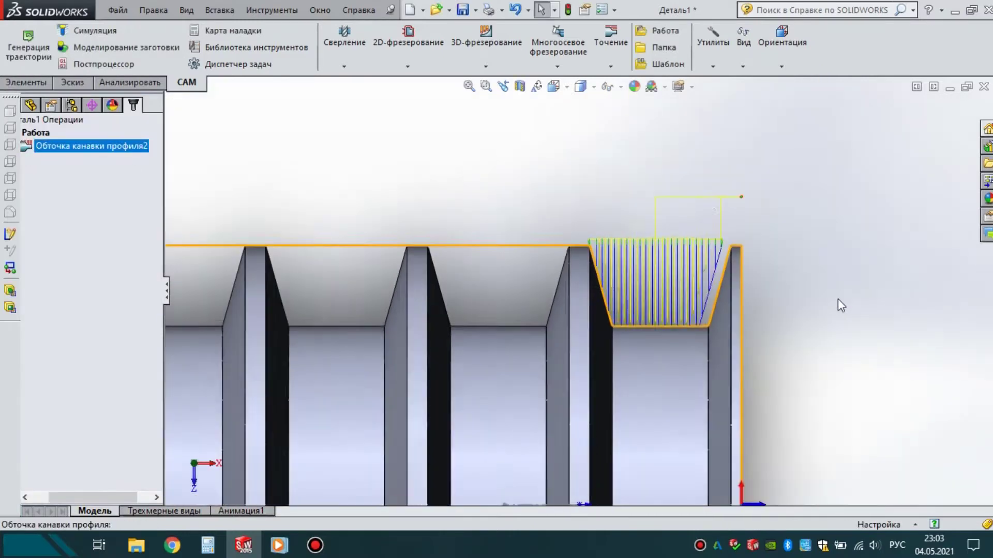
scroll(837, 298, "up", 2)
right_click(81, 152)
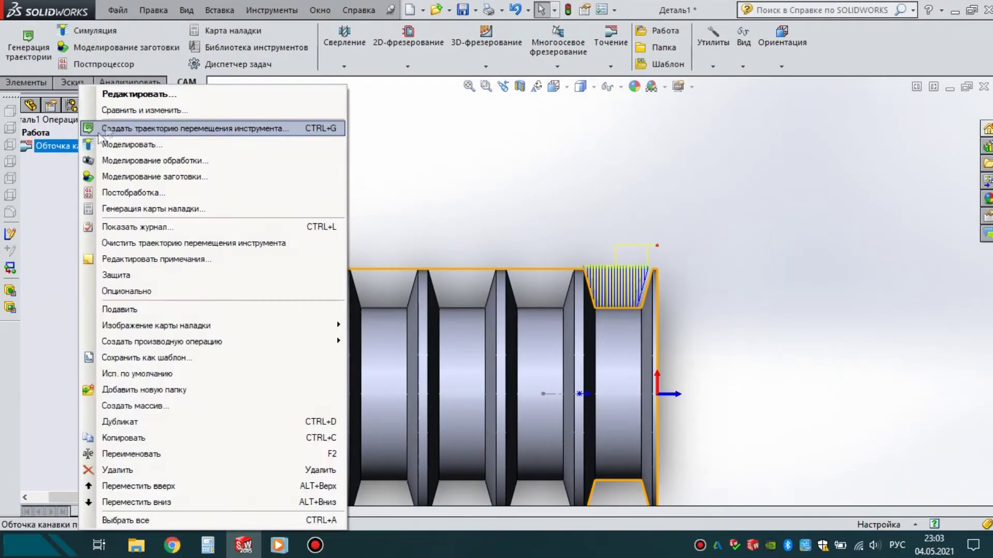
left_click(119, 93)
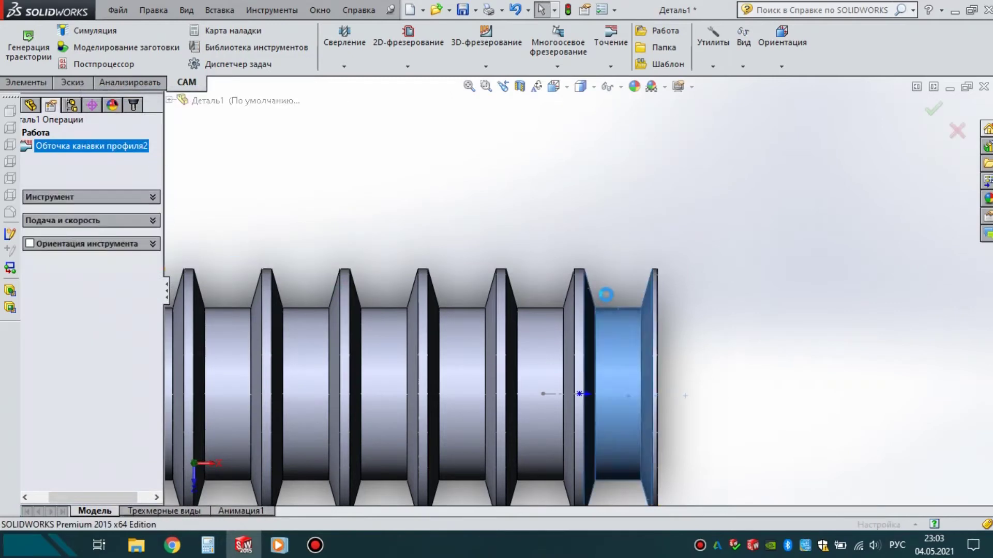
scroll(624, 292, "down", 3)
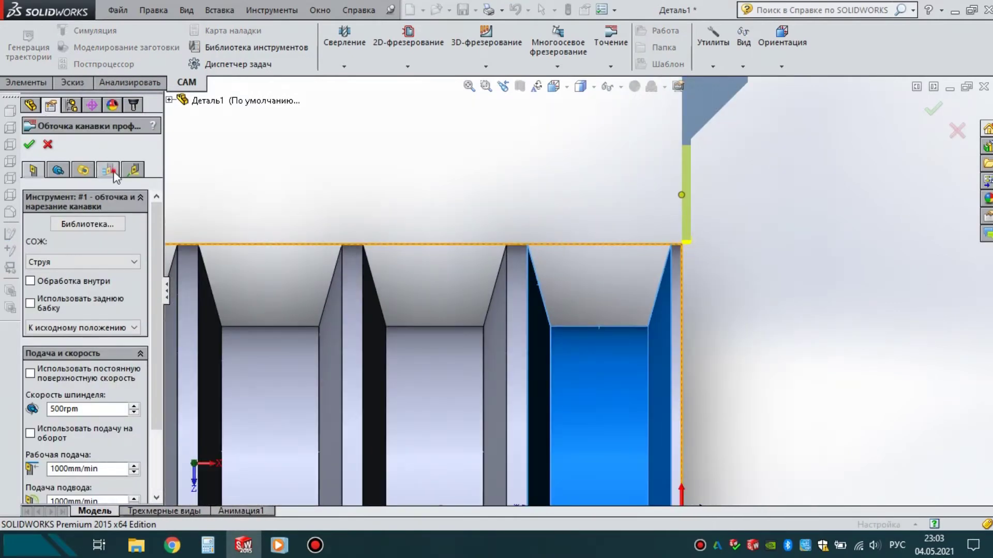
left_click(108, 170)
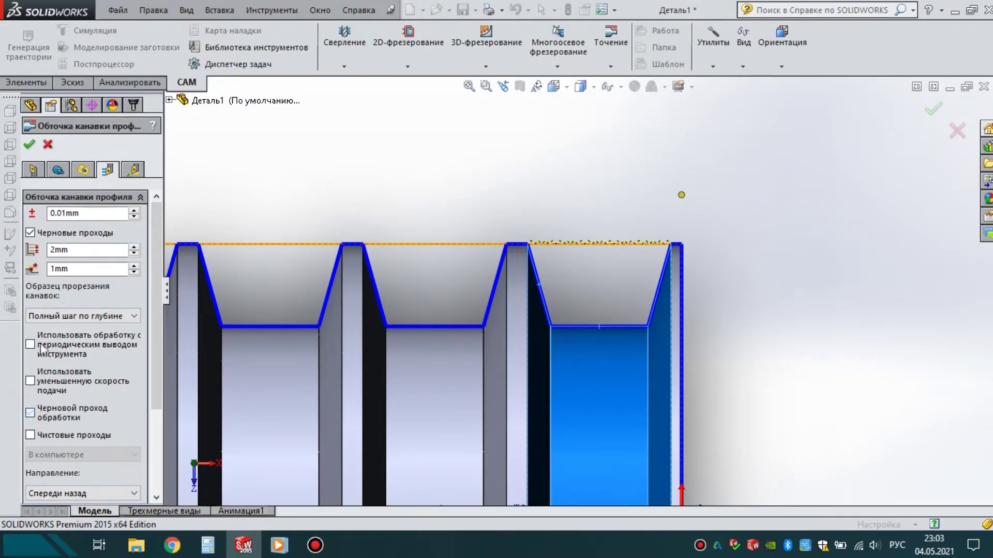
left_click(29, 145)
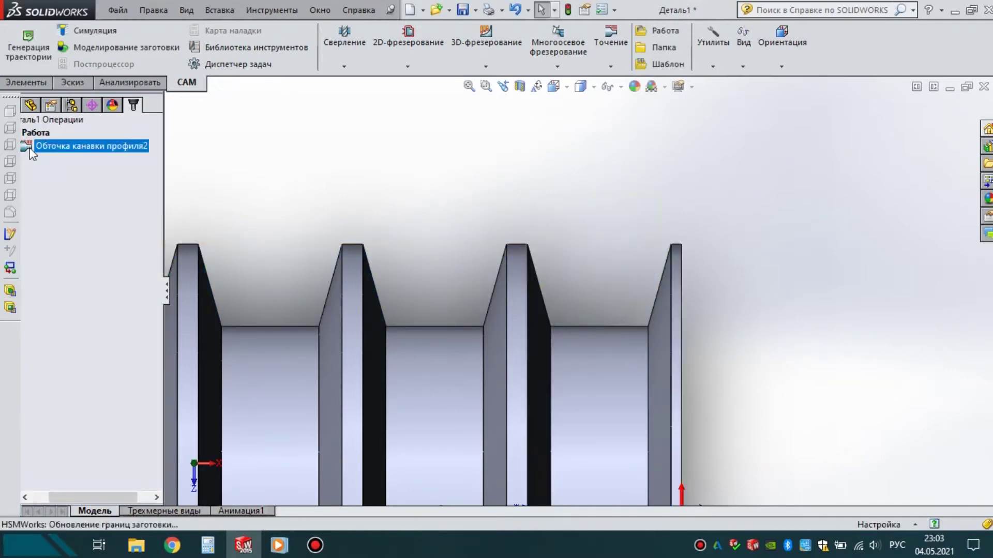
left_click(104, 47)
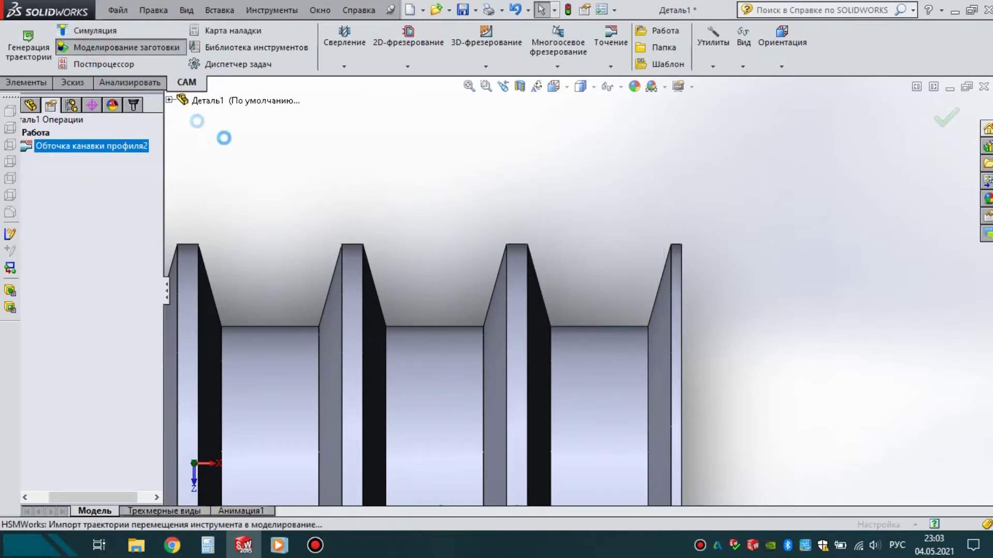
left_click_drag(67, 277, 58, 278)
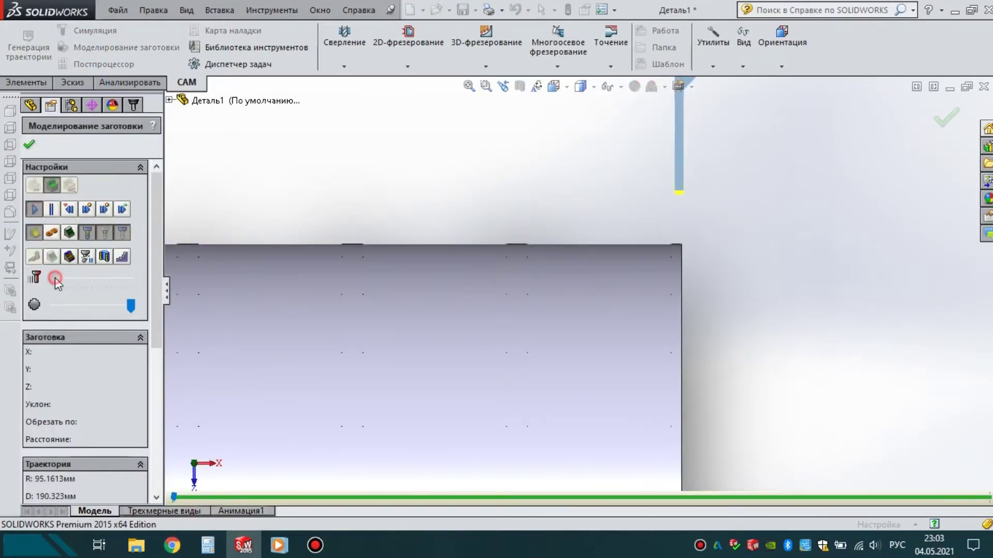
left_click_drag(56, 280, 94, 279)
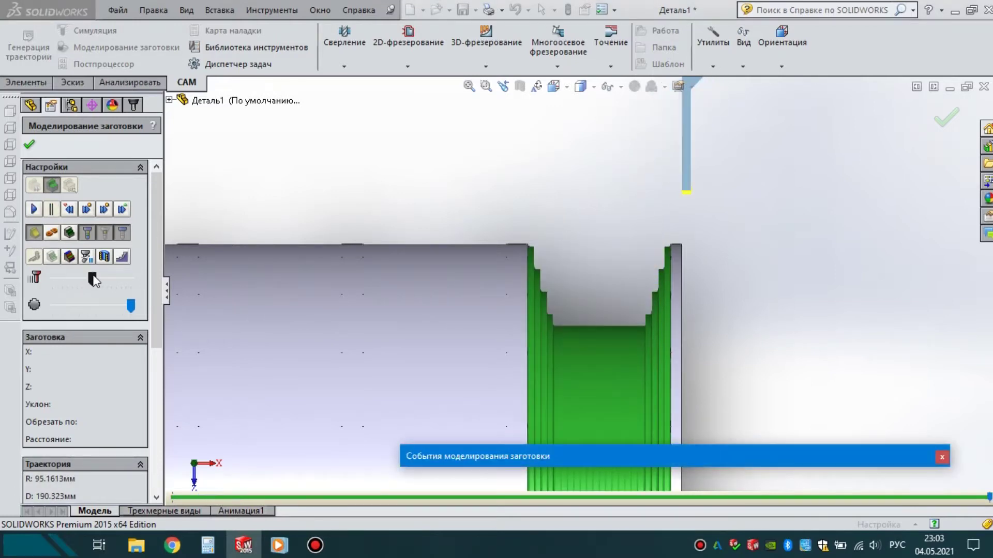
left_click(32, 145)
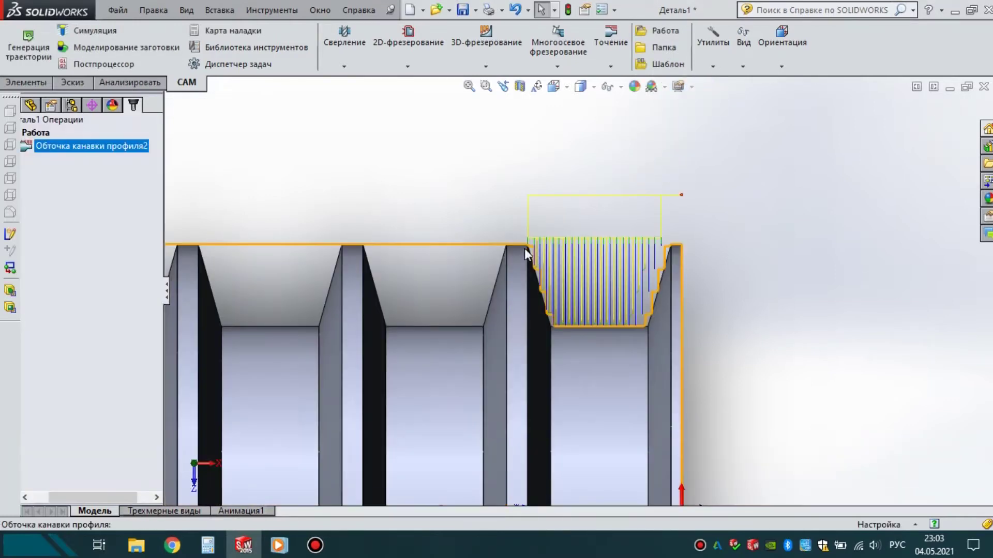
- Duplicate the groove operation and open the copy Обточка канавки профиля3 for editing
right_click(94, 150)
left_click(148, 421)
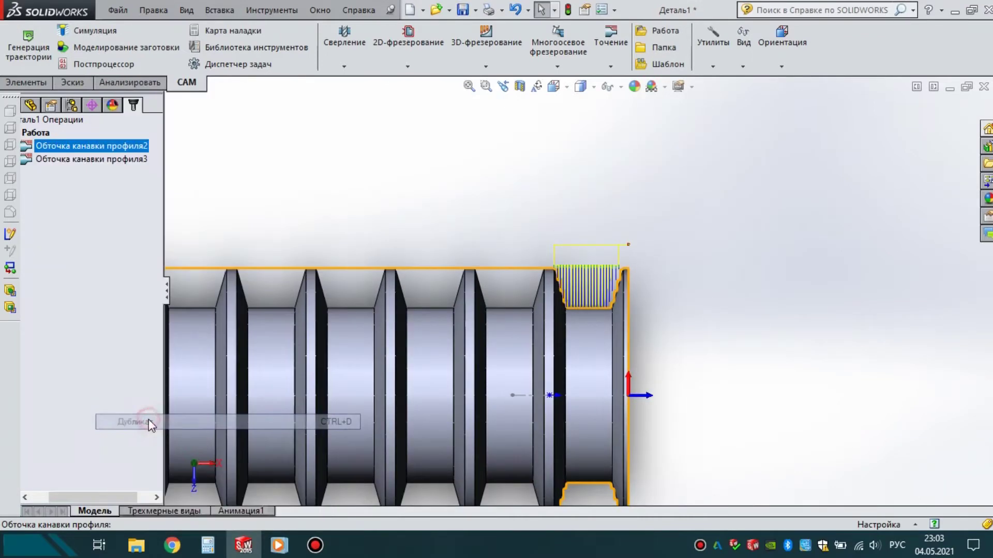
left_click(99, 160)
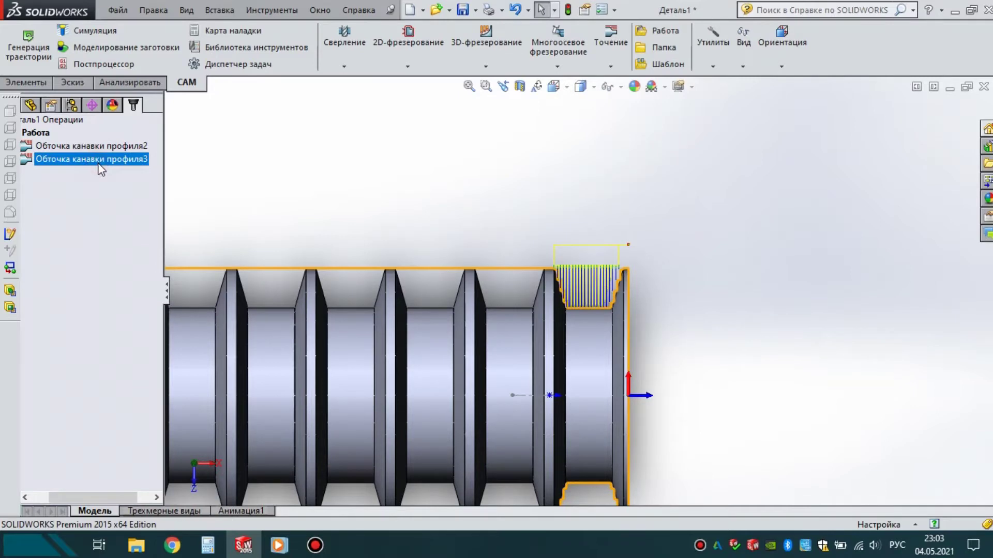
right_click(115, 159)
left_click(145, 96)
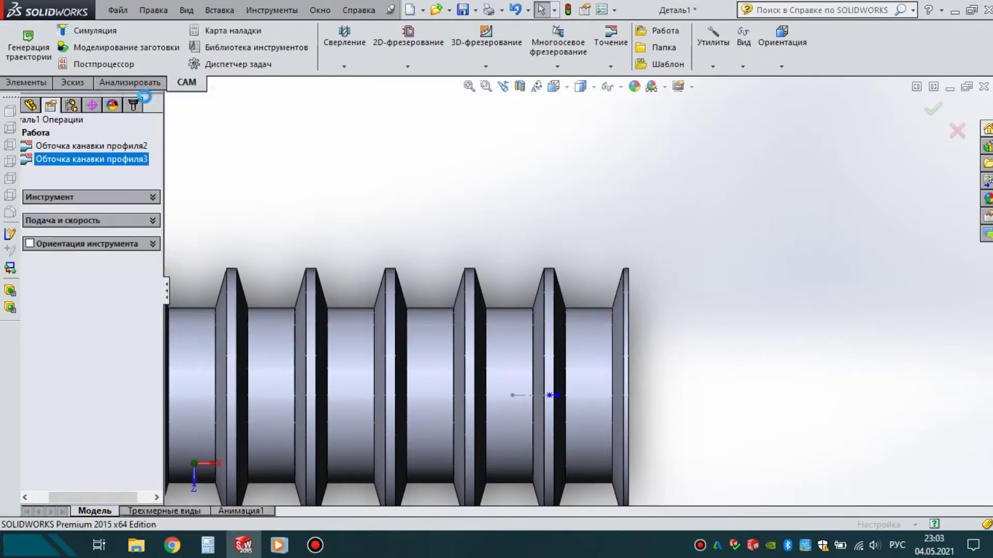
- Remove the old faces Грань<1>–<3> from the copy's Ограничение list
left_click(60, 170)
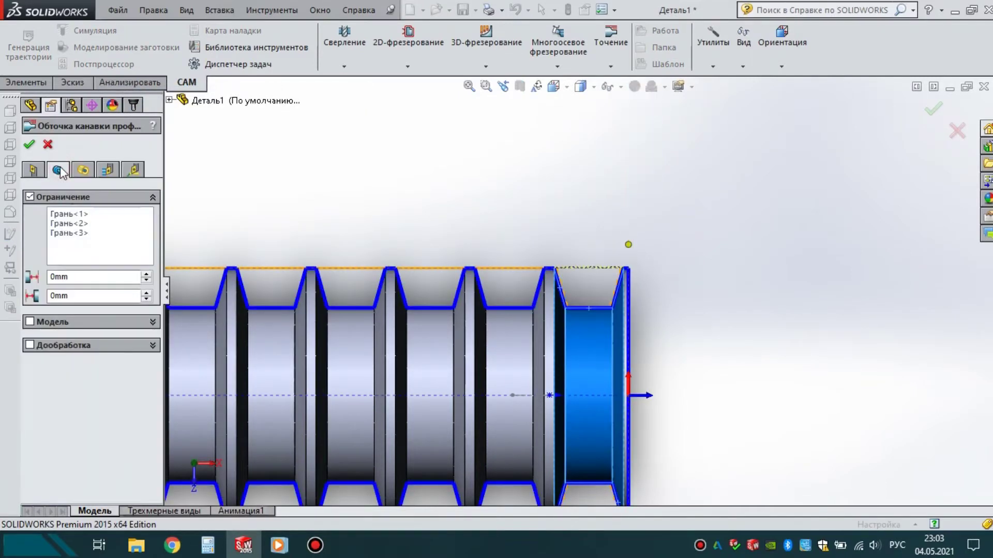
left_click(77, 218)
key("Delete")
left_click(78, 218)
key("Delete")
left_click(77, 217)
key("Delete")
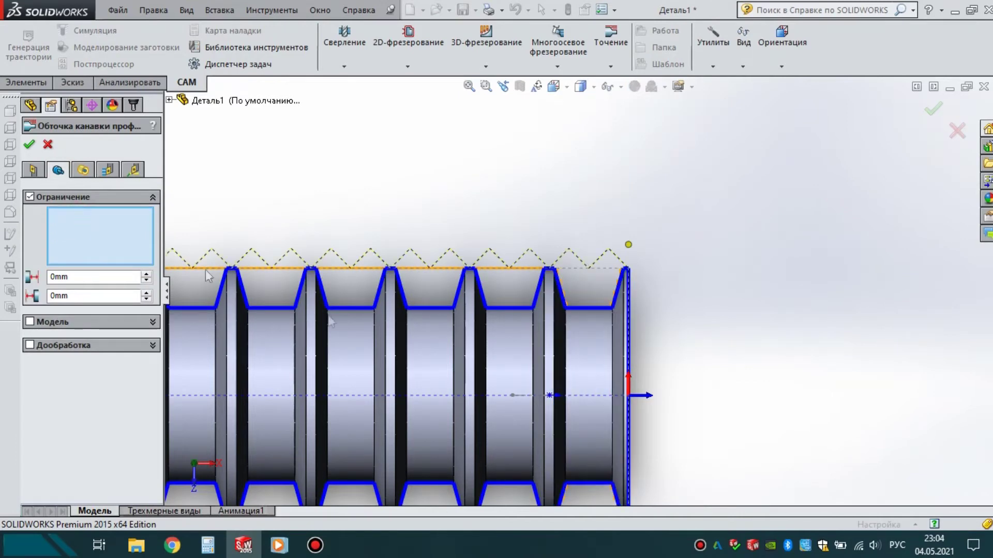
- Add the next groove's bottom and two slanted side faces, then generate the toolpath
left_click(522, 357)
scroll(525, 332, "down", 3)
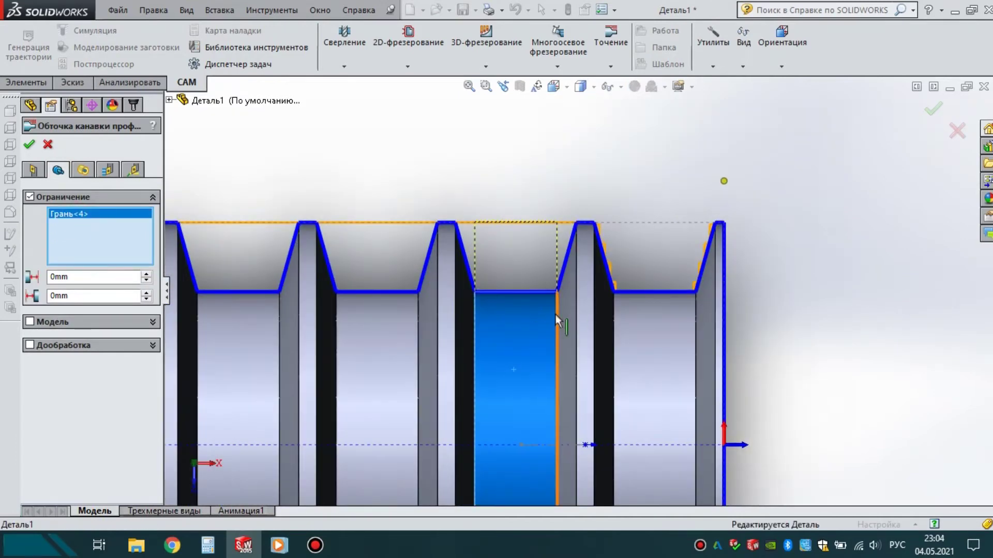
scroll(555, 317, "down", 3)
left_click(579, 276)
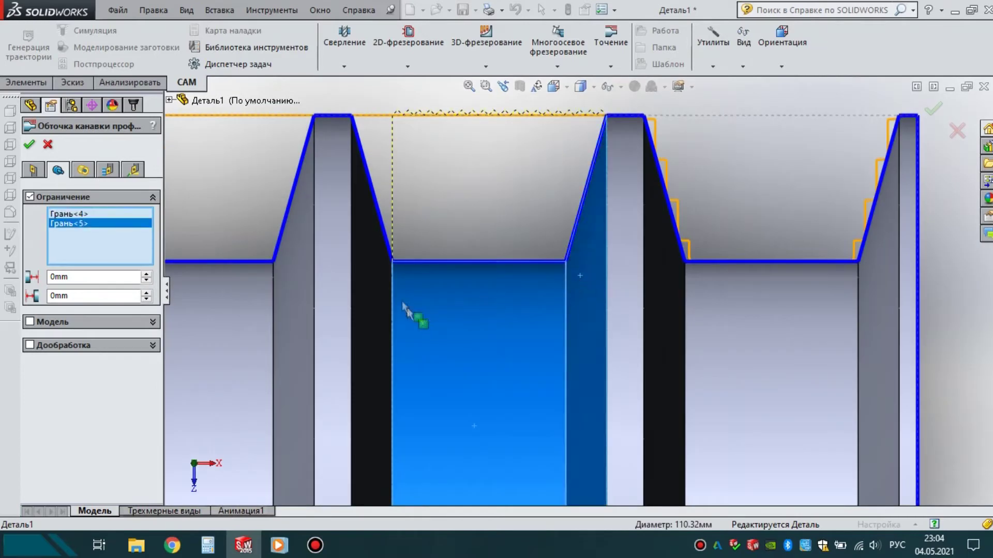
left_click(369, 266)
left_click(27, 148)
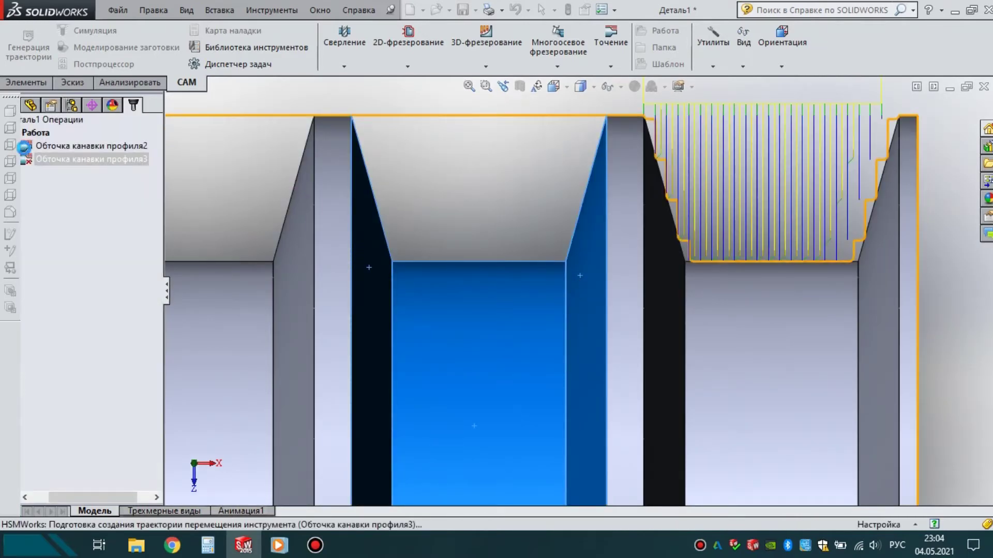
- Inspect the new toolpath and reopen Обточка канавки профиля3 for editing
scroll(567, 228, "up", 2)
scroll(567, 228, "down", 1)
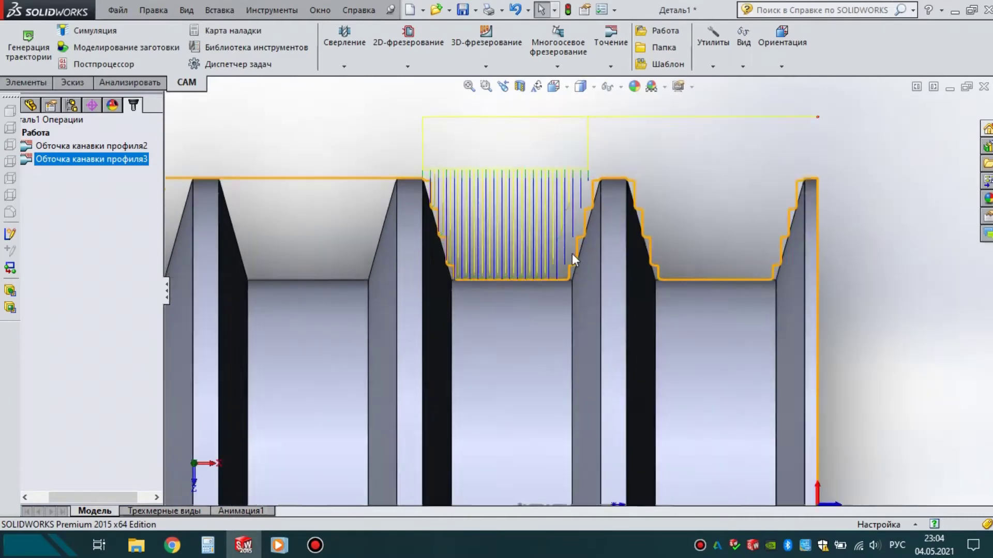
scroll(572, 254, "down", 2)
scroll(517, 258, "up", 2)
scroll(467, 253, "down", 1)
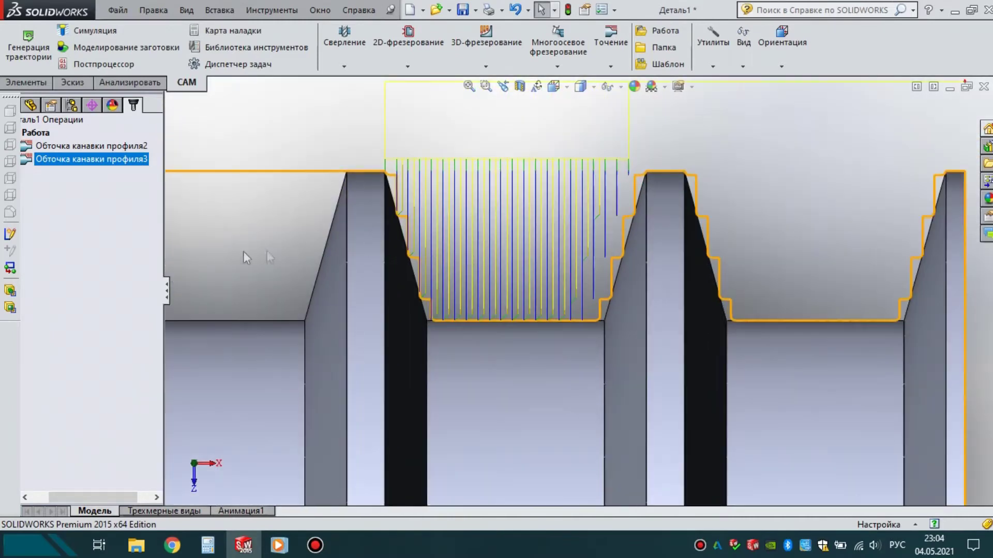
right_click(65, 165)
left_click(107, 94)
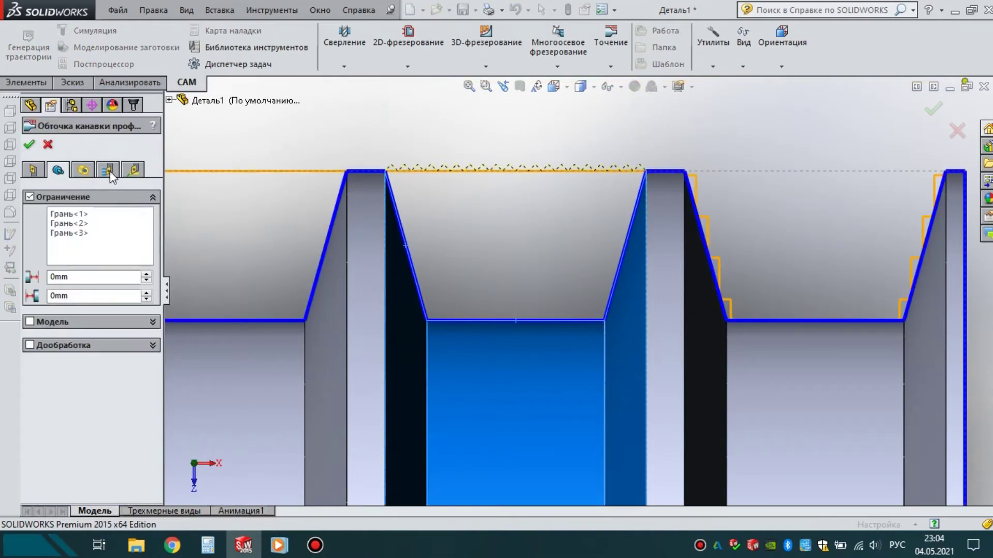
- Enable the roughing pass (Черновой проход обработки) and generate the Обточка канавки профиля3 toolpath in the middle groove
left_click(109, 171)
left_click_drag(157, 359, 156, 390)
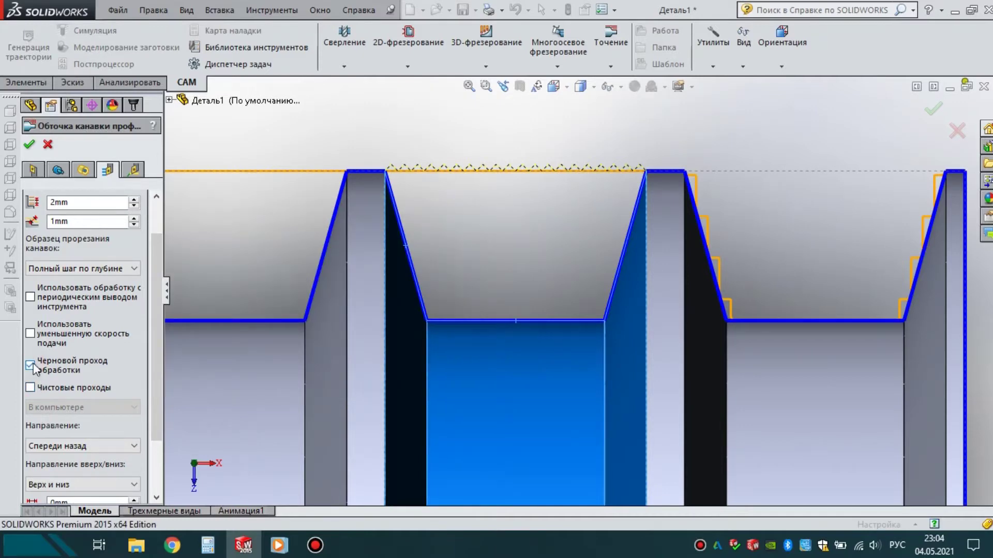
left_click(30, 143)
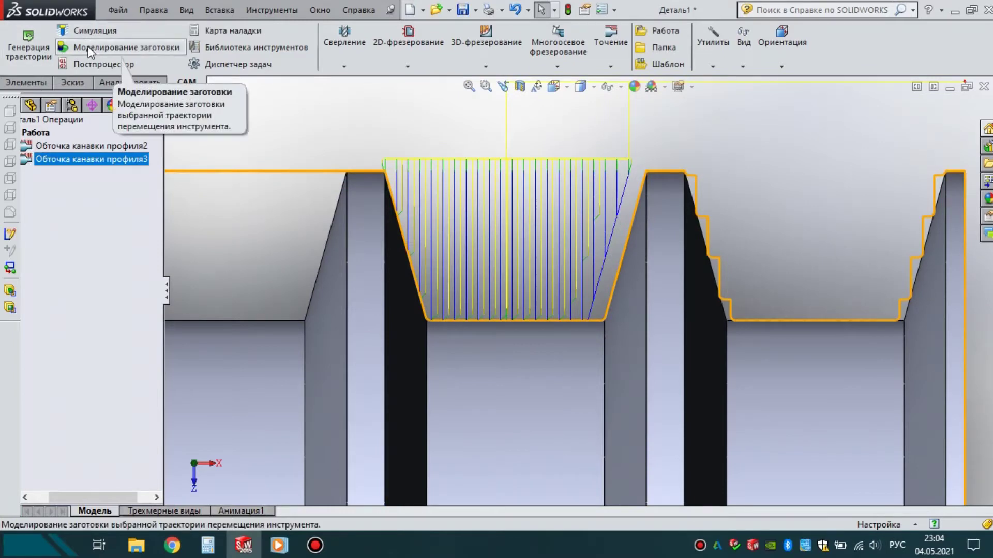
left_click(88, 46)
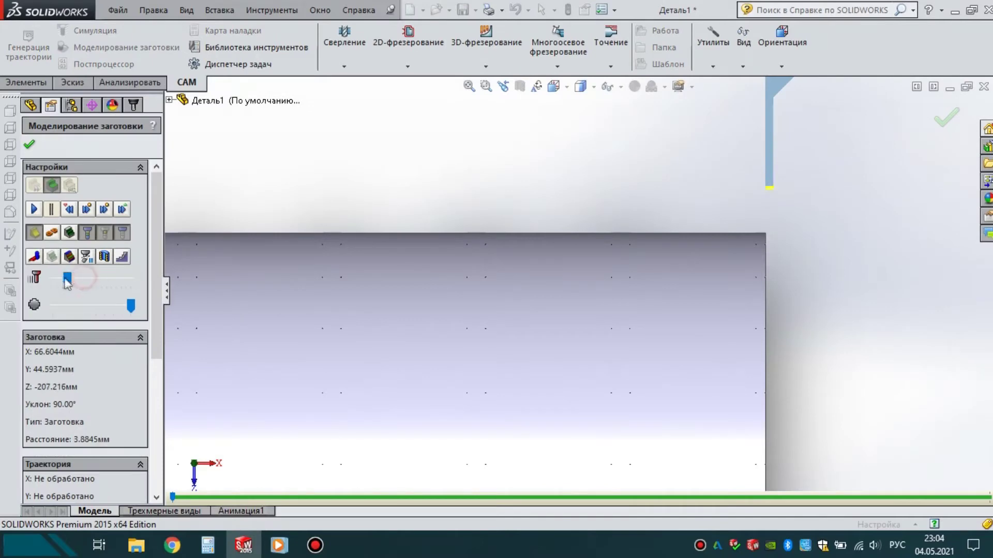
left_click(79, 279)
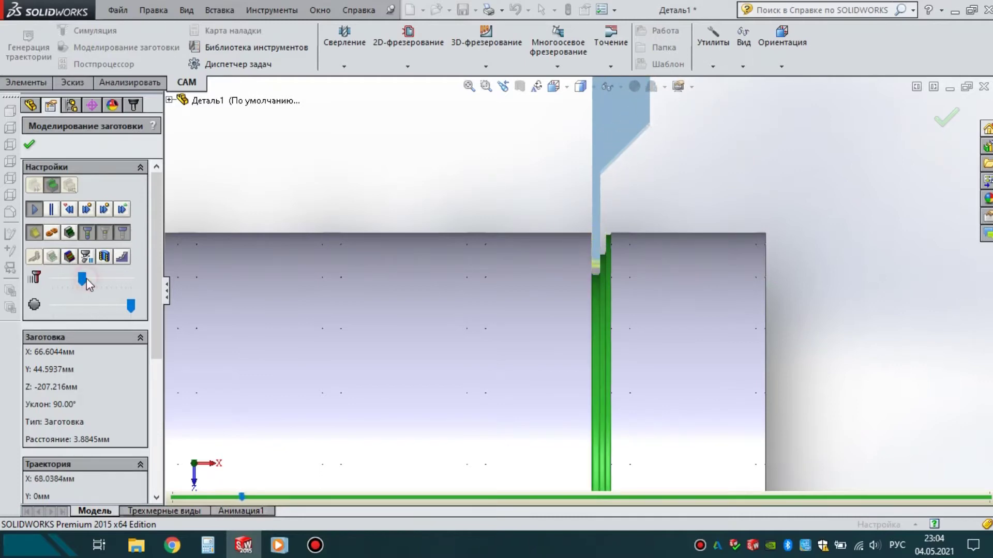
left_click(93, 278)
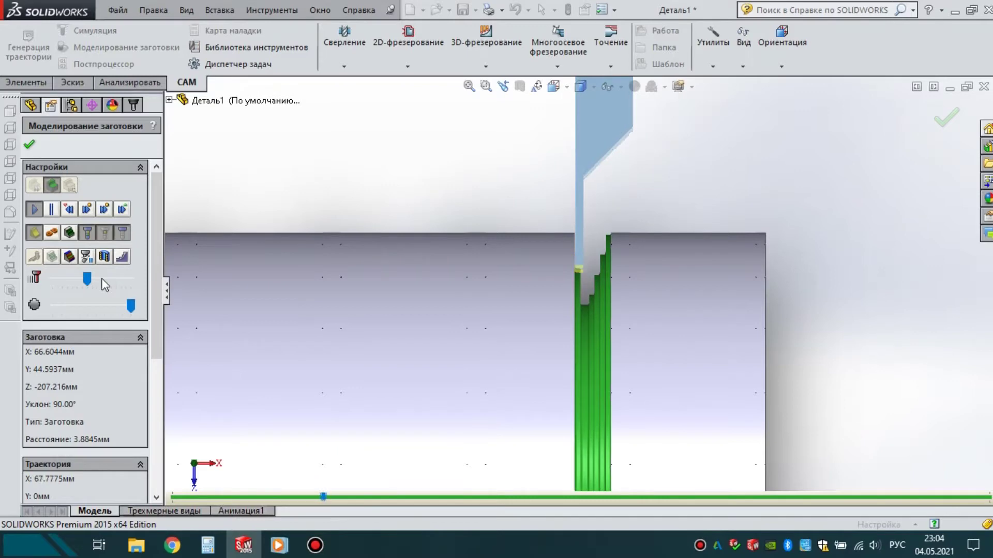
left_click(95, 279)
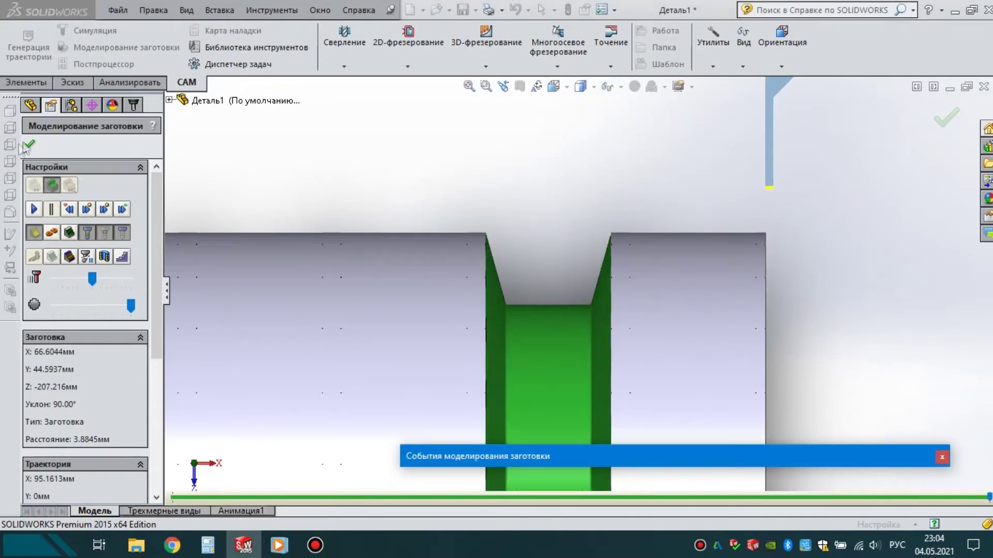
left_click(26, 146)
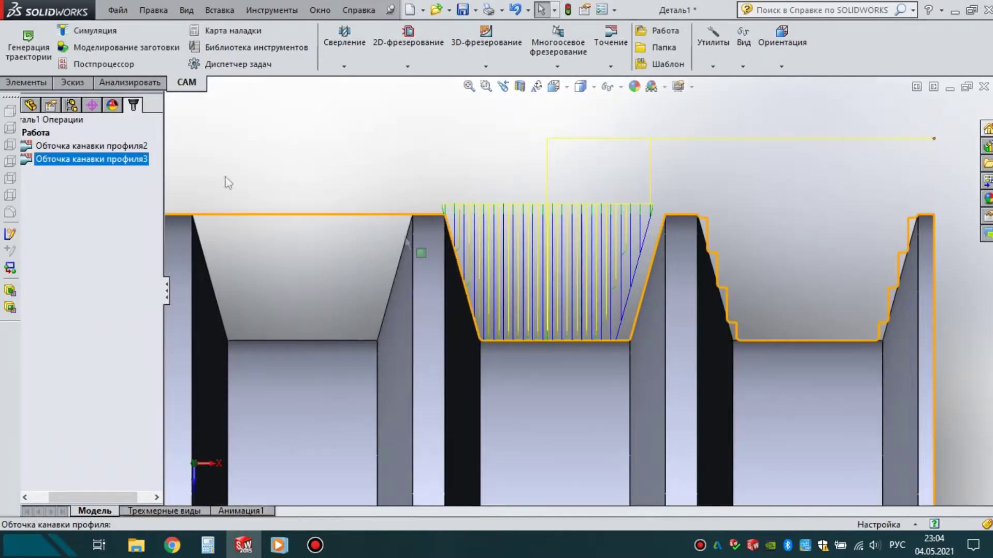
left_click(84, 32)
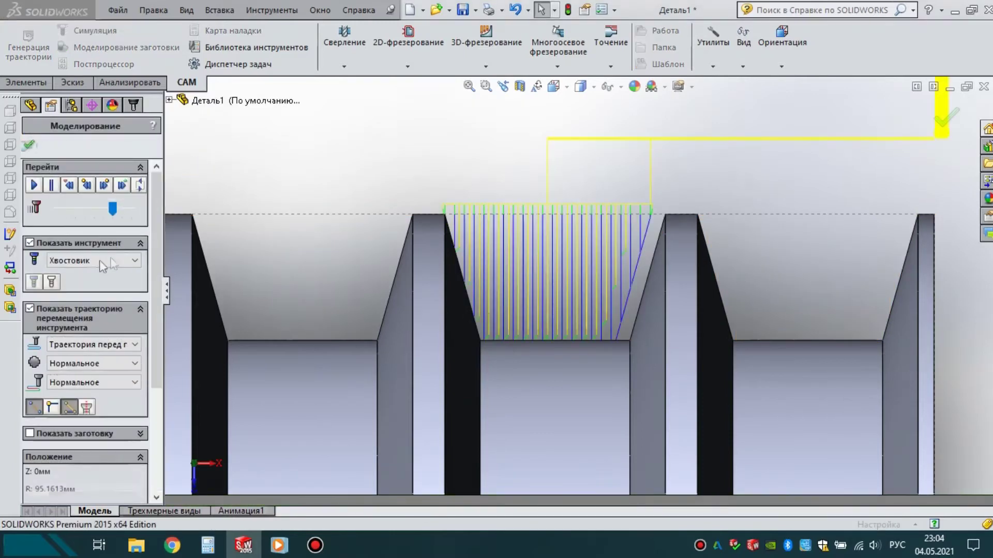
left_click(34, 185)
left_click_drag(117, 210, 132, 209)
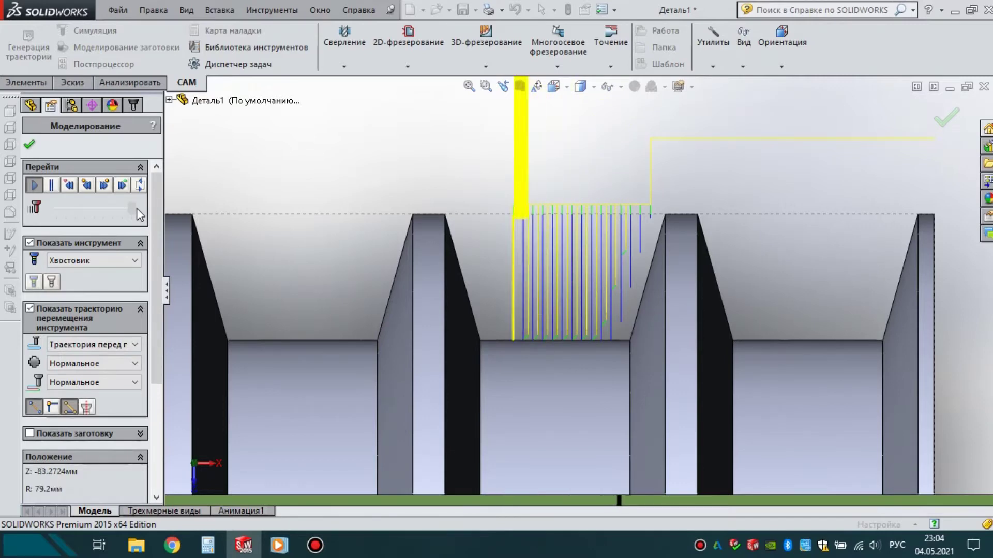
left_click_drag(137, 209, 127, 210)
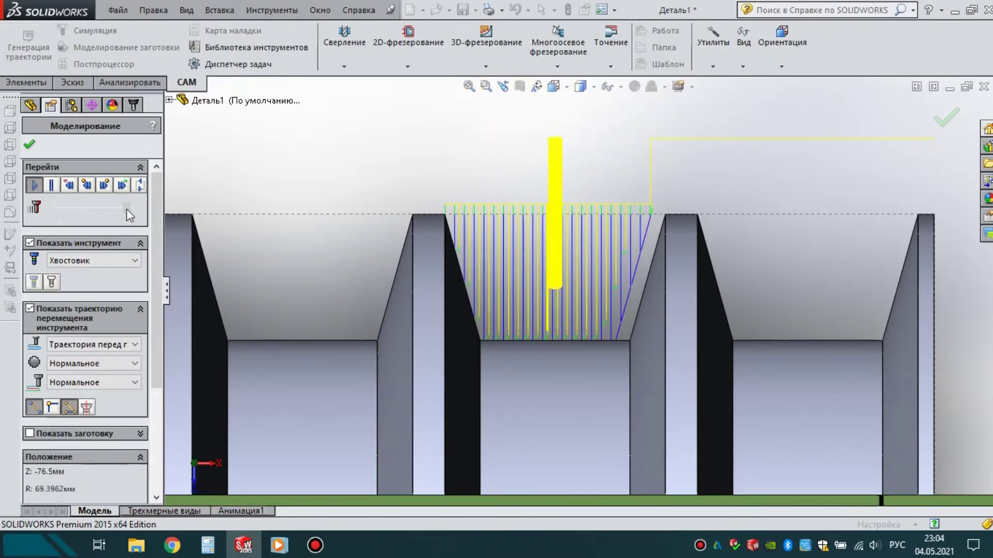
left_click(31, 144)
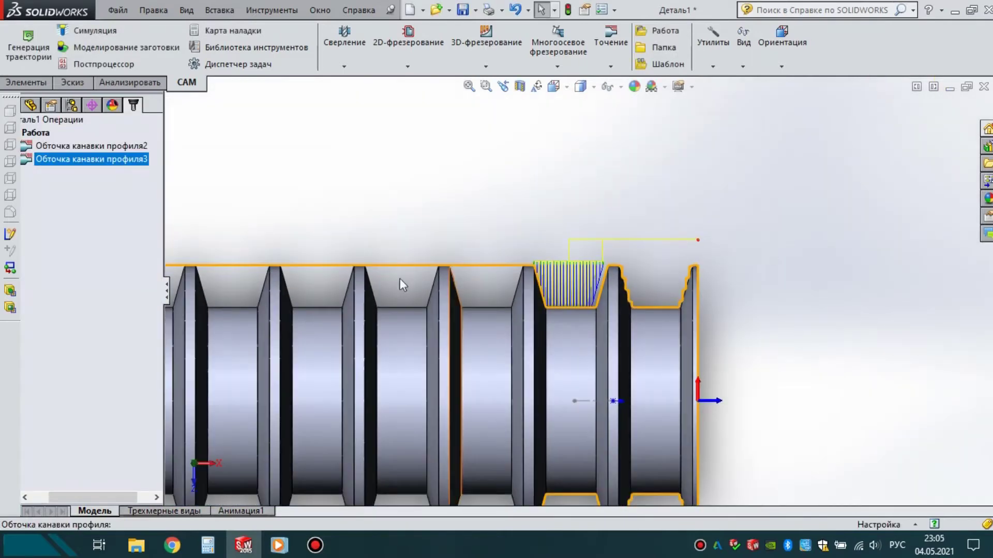
- Duplicate the groove operation and open the copy for editing
scroll(209, 271, "down", 2)
scroll(383, 258, "up", 2)
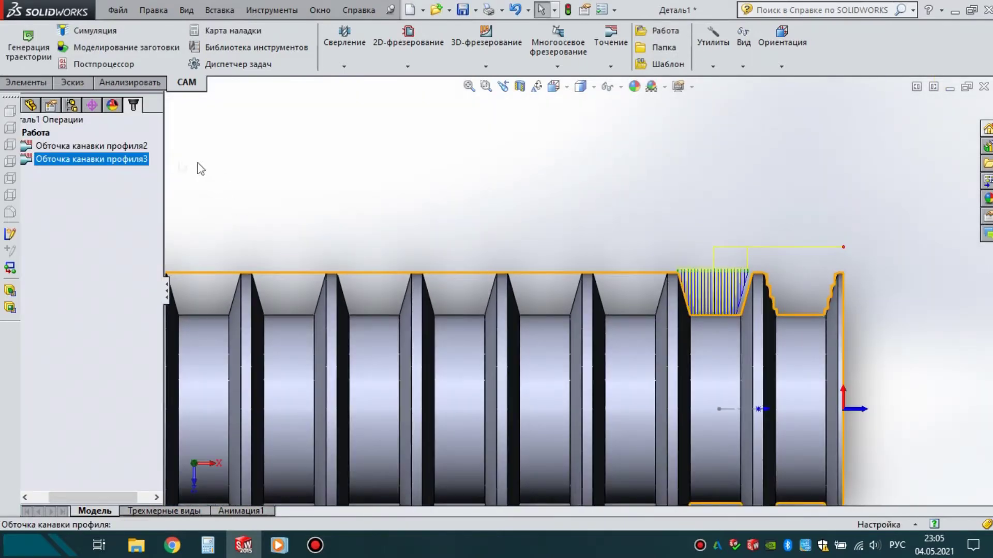
right_click(119, 164)
left_click(186, 402)
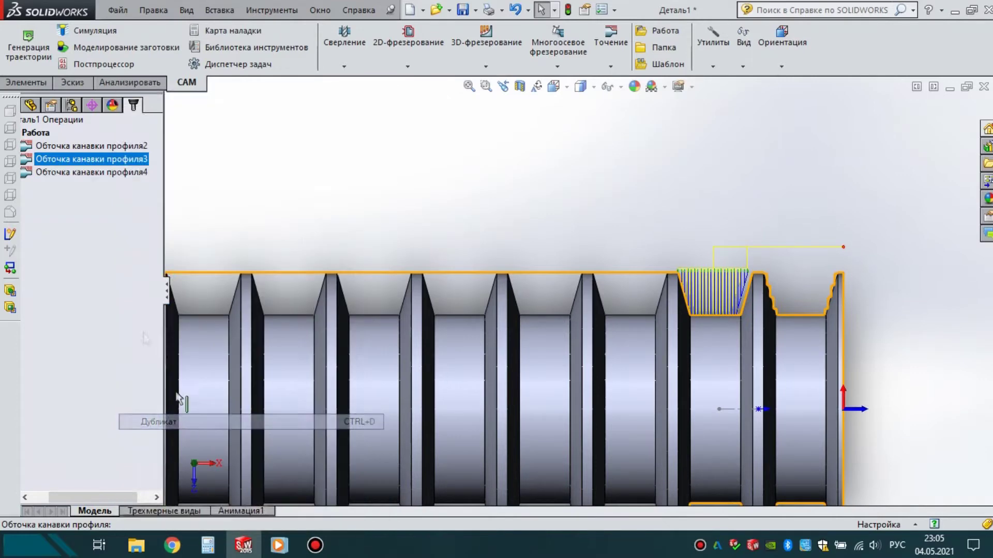
left_click(83, 175)
right_click(83, 174)
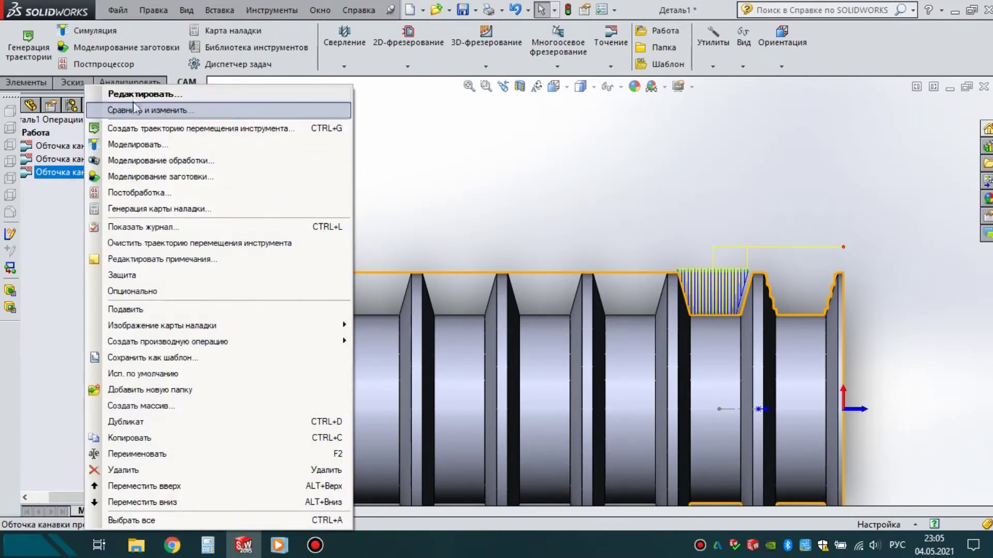
left_click(133, 93)
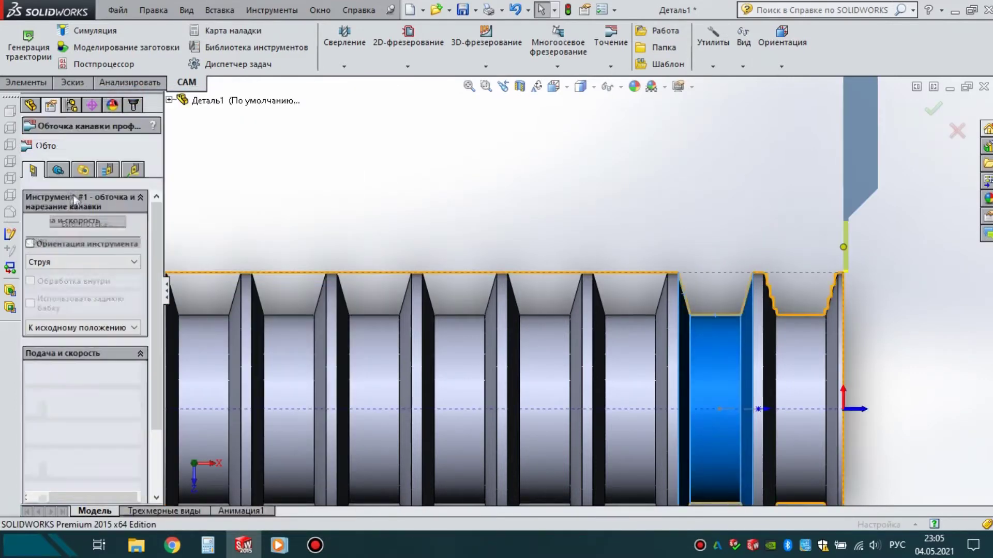
- Retarget the copy to the next groove's bottom and two slanted side faces, generating Обточка канавки профиля4
left_click(57, 170)
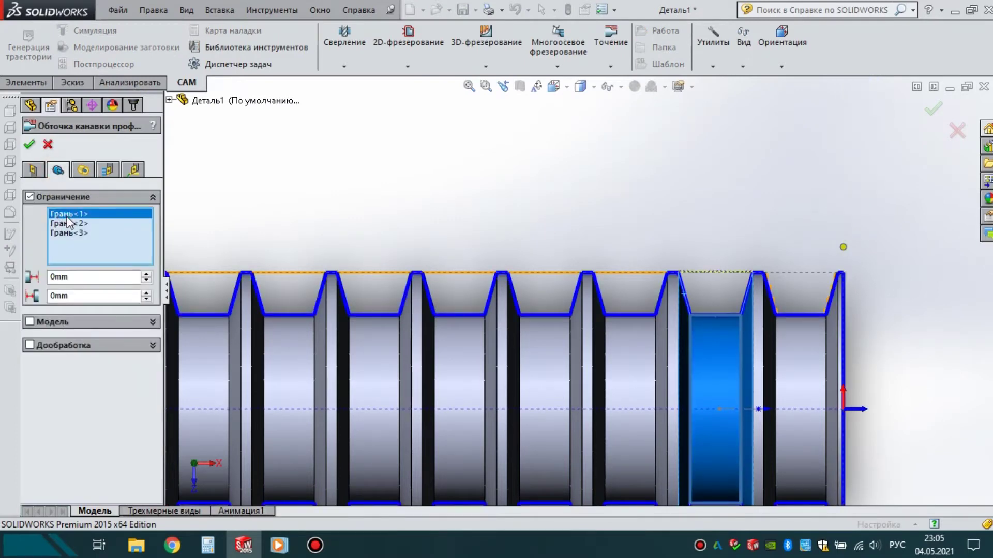
key("Delete")
key("Delete")
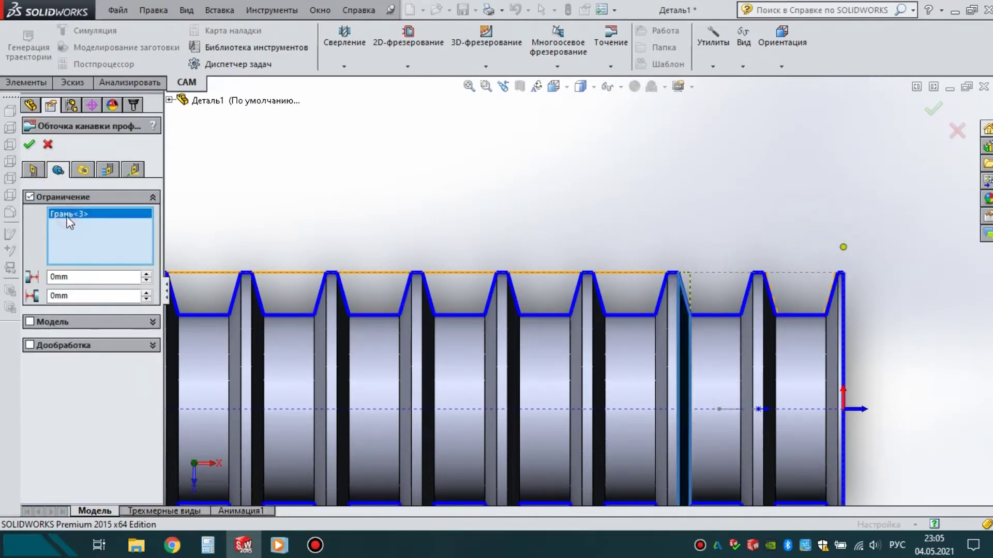
key("Delete")
left_click(632, 348)
scroll(648, 322, "down", 1)
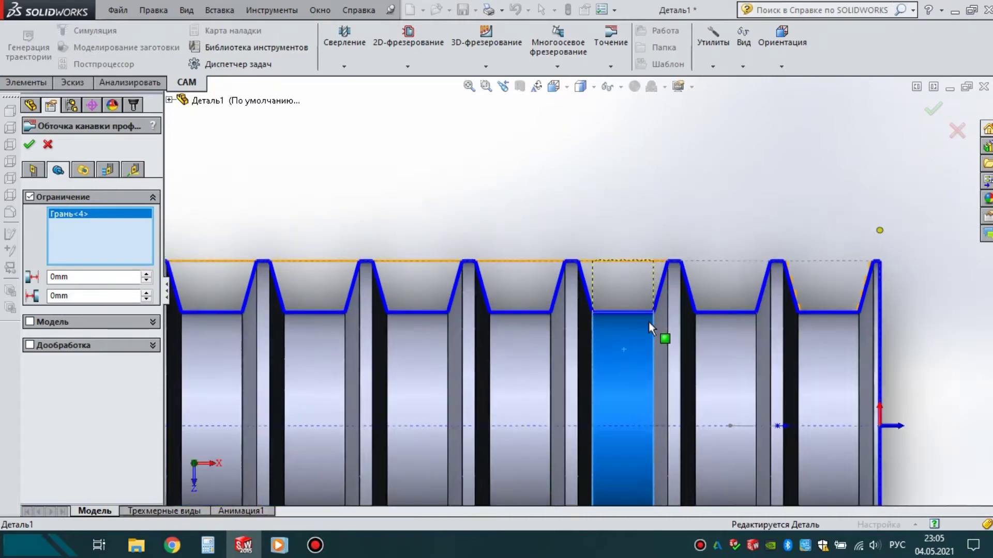
scroll(648, 322, "down", 3)
left_click(651, 289)
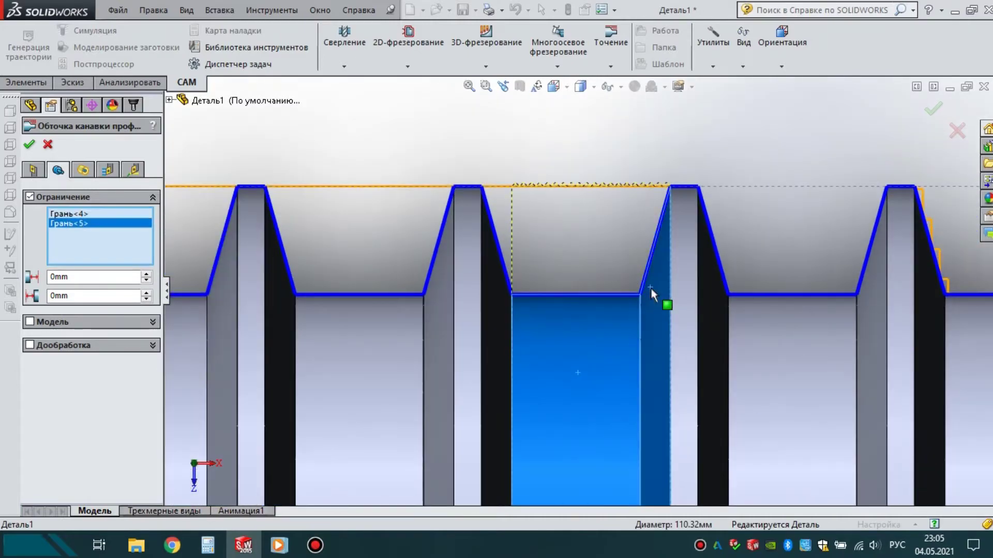
left_click(489, 288)
scroll(579, 274, "up", 4)
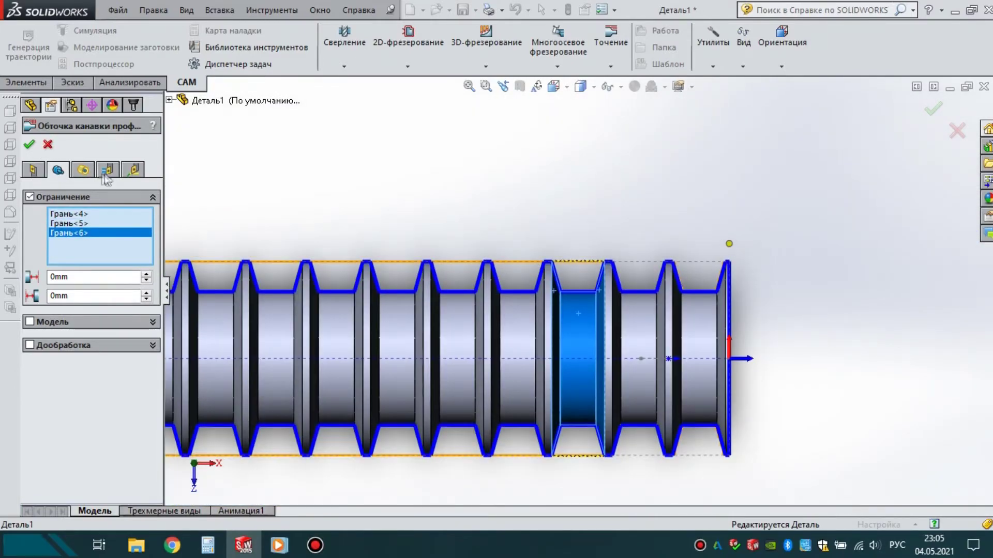
left_click(30, 146)
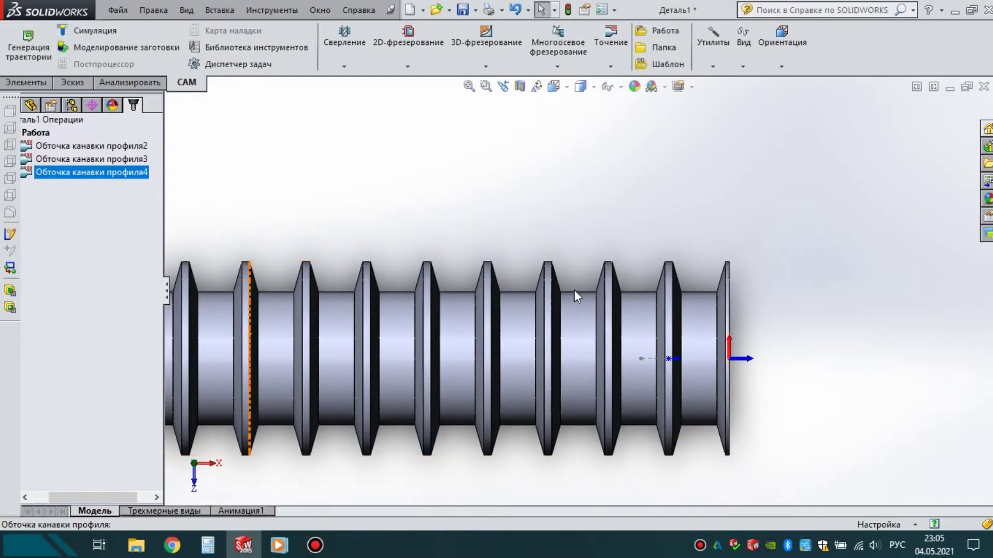
scroll(575, 282, "down", 3)
scroll(575, 282, "down", 2)
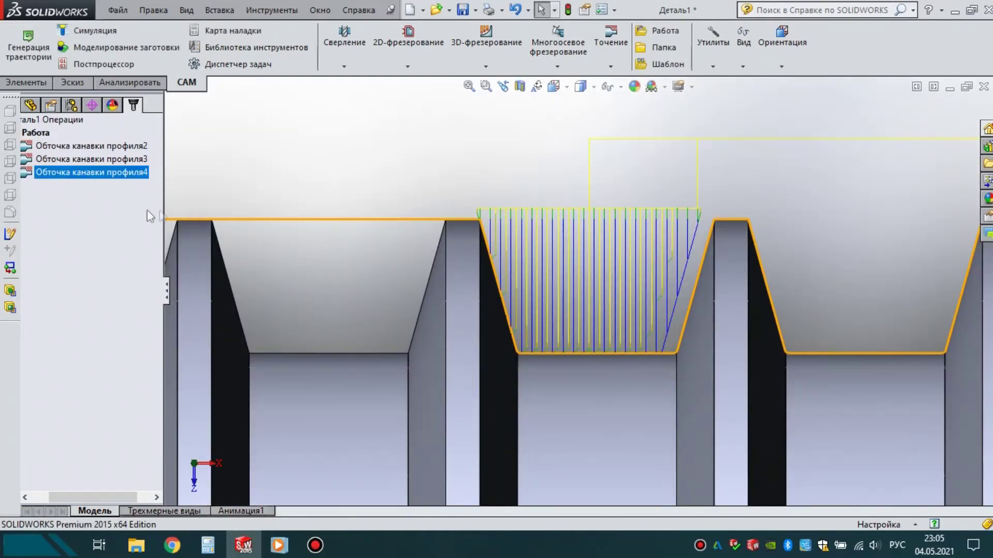
- Switch Обточка канавки профиля4 to Частичный шаг по глубине grooving with a 3 mm step, then open its simulation
right_click(107, 175)
left_click(168, 92)
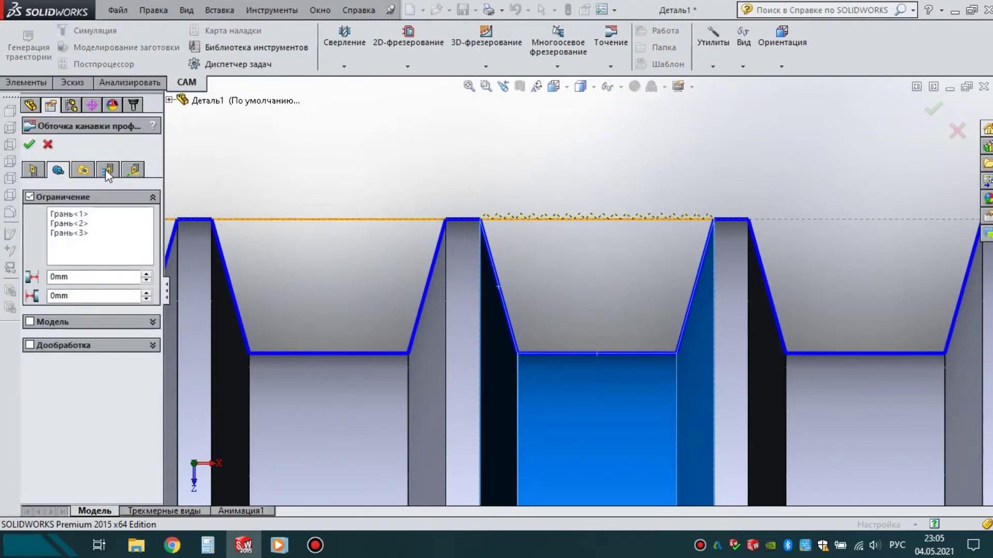
left_click(106, 170)
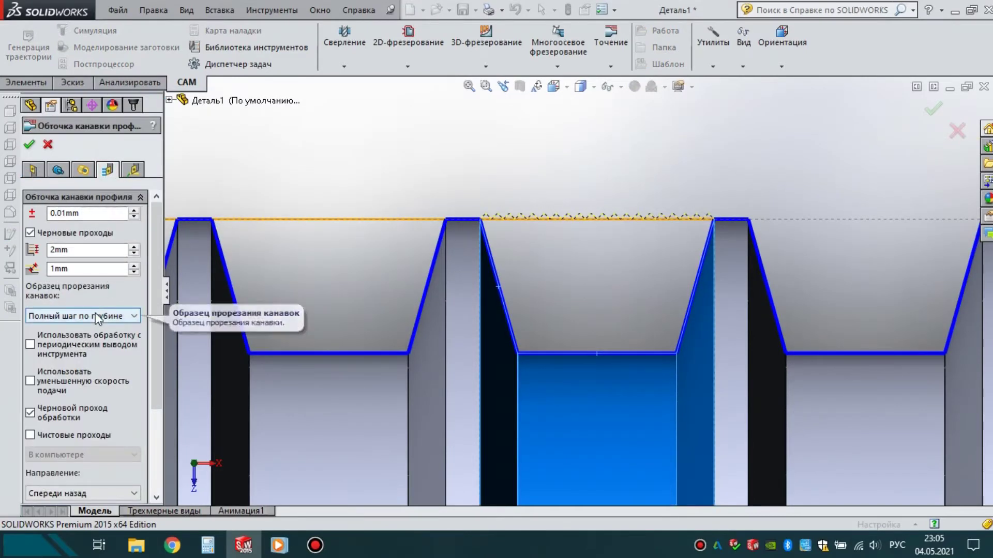
left_click_drag(160, 329, 159, 346)
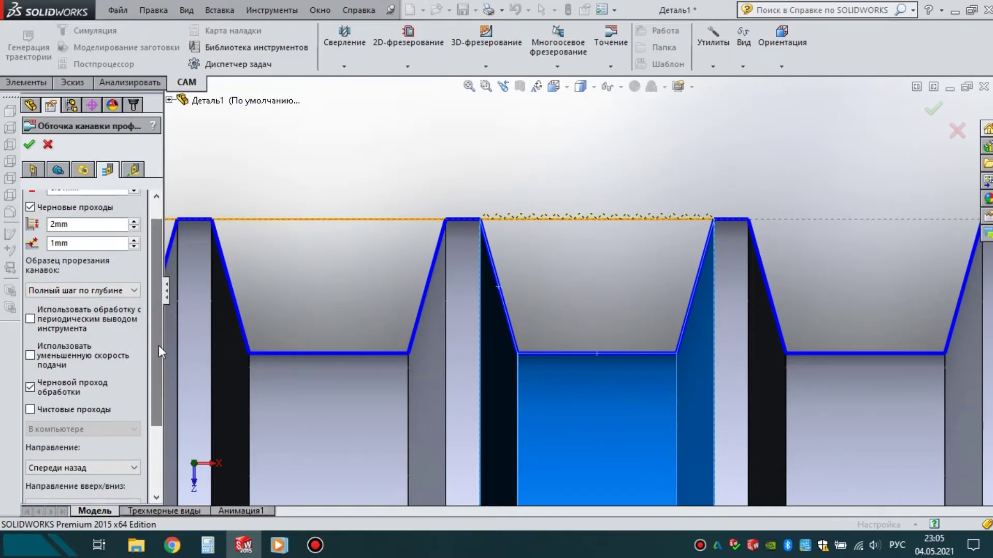
left_click(94, 287)
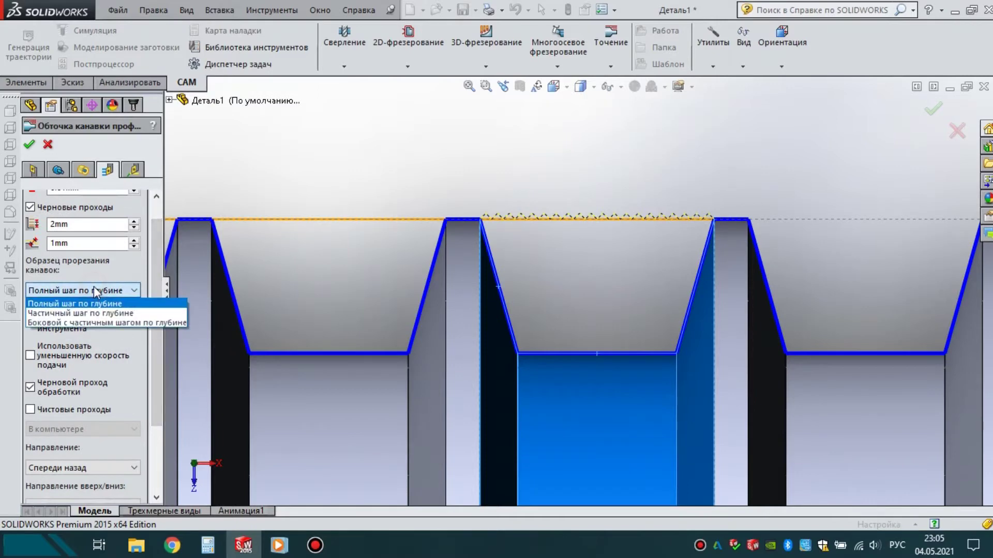
left_click(104, 313)
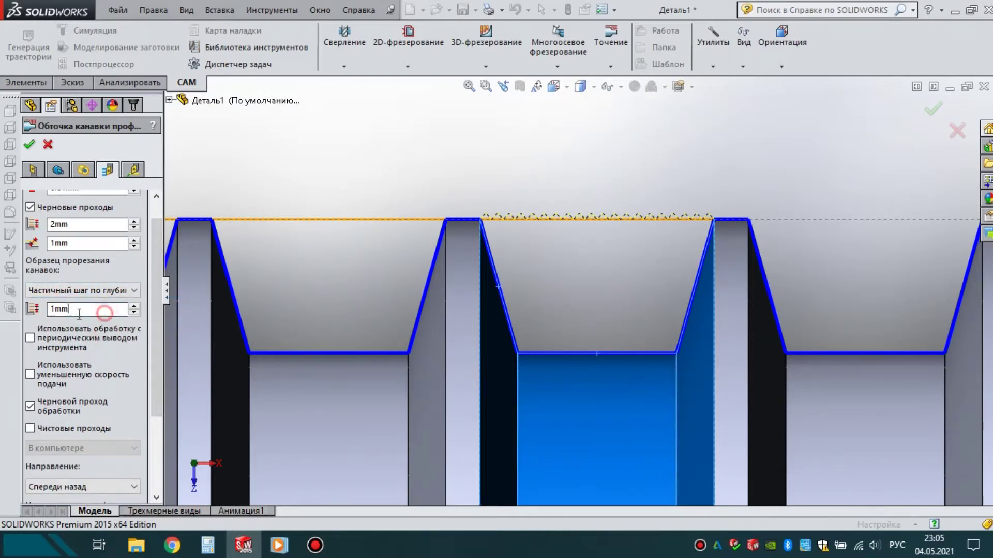
type("3")
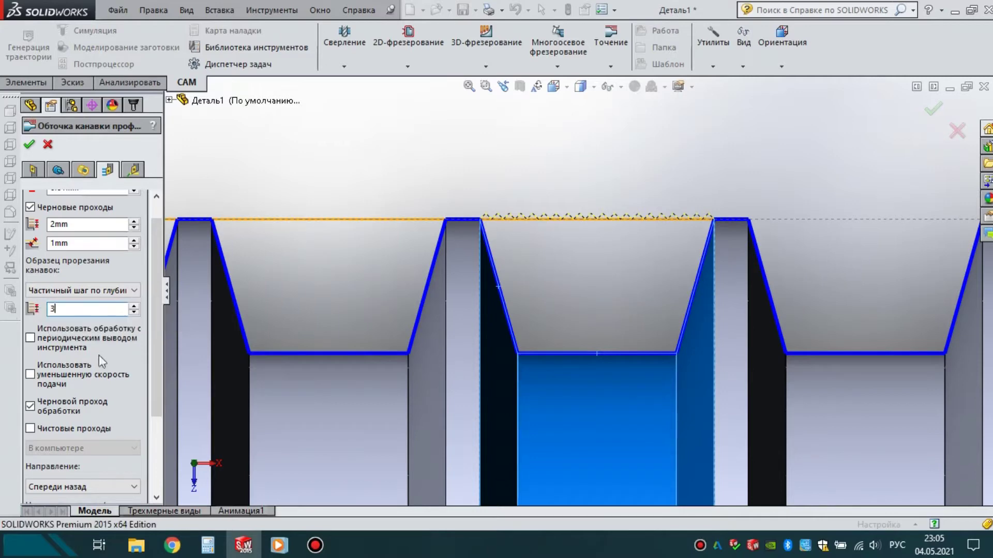
left_click(31, 147)
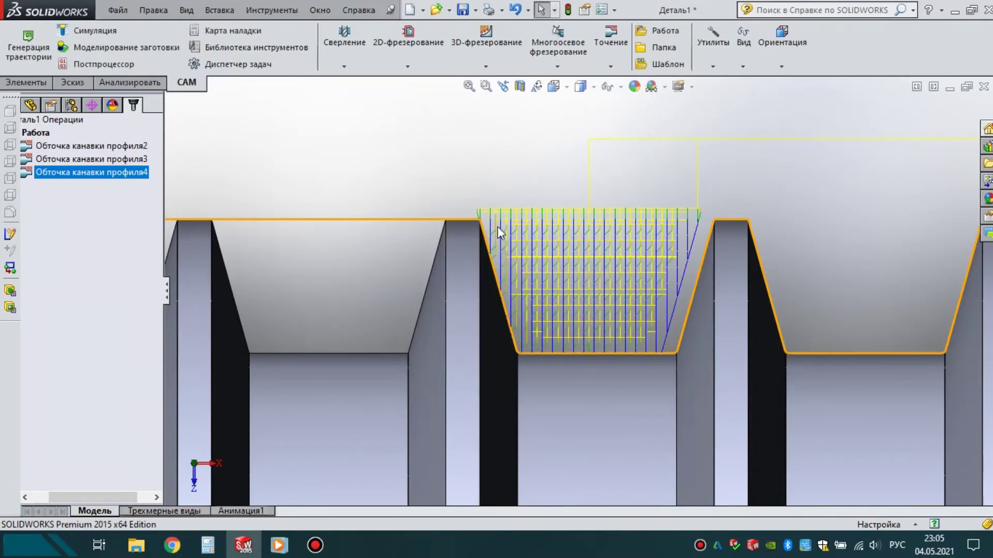
left_click(111, 33)
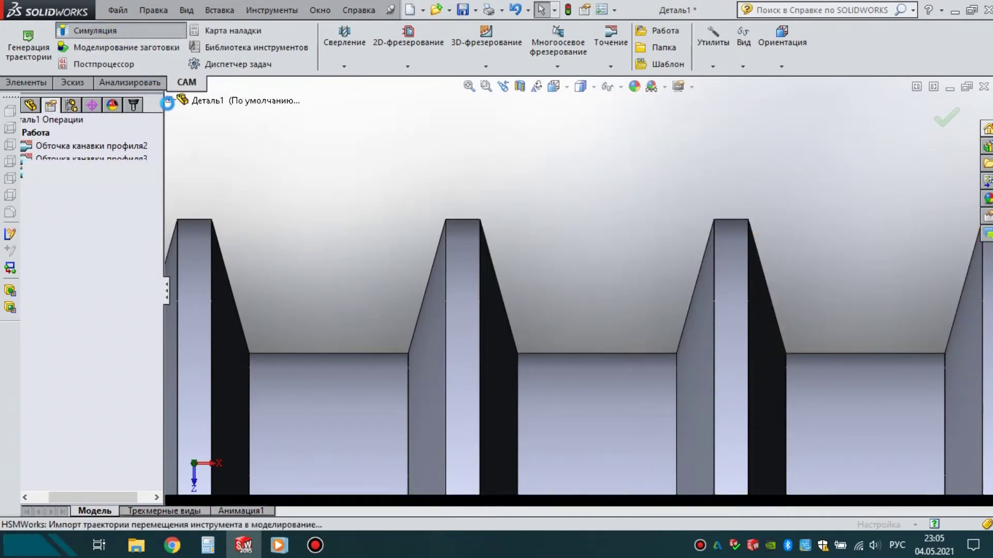
- Play the Обточка канавки профиля4 simulation at progressively higher speed, then close it
left_click(34, 185)
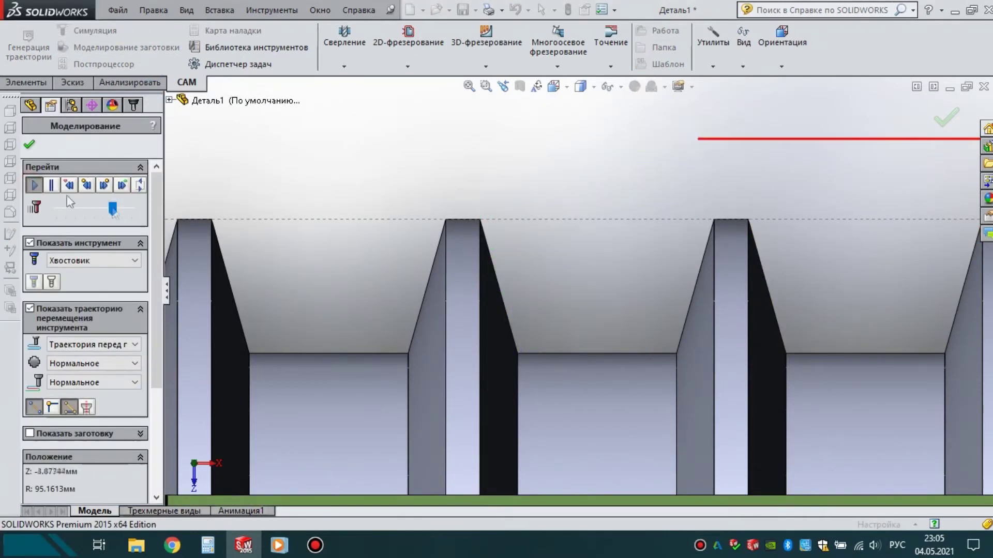
left_click_drag(116, 209, 121, 209)
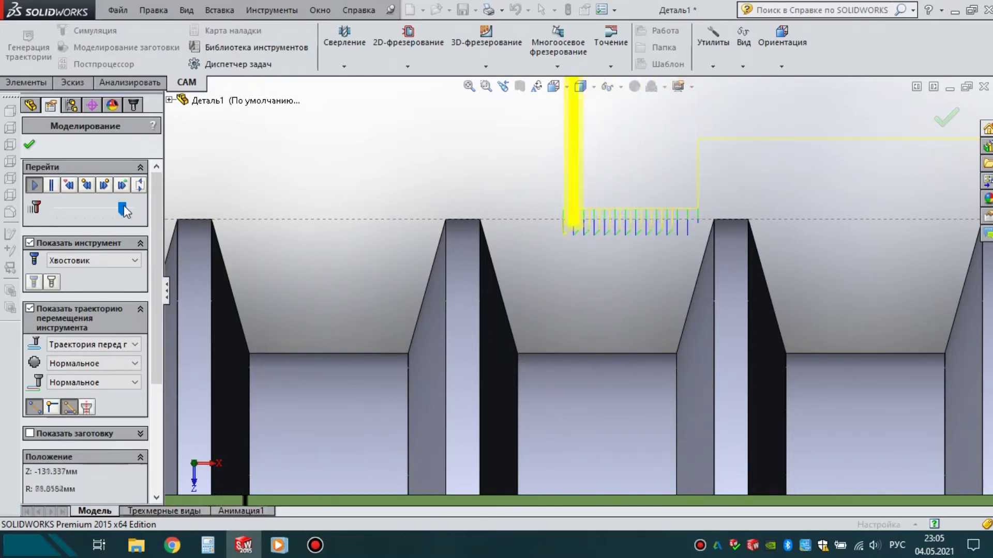
left_click_drag(127, 212, 130, 213)
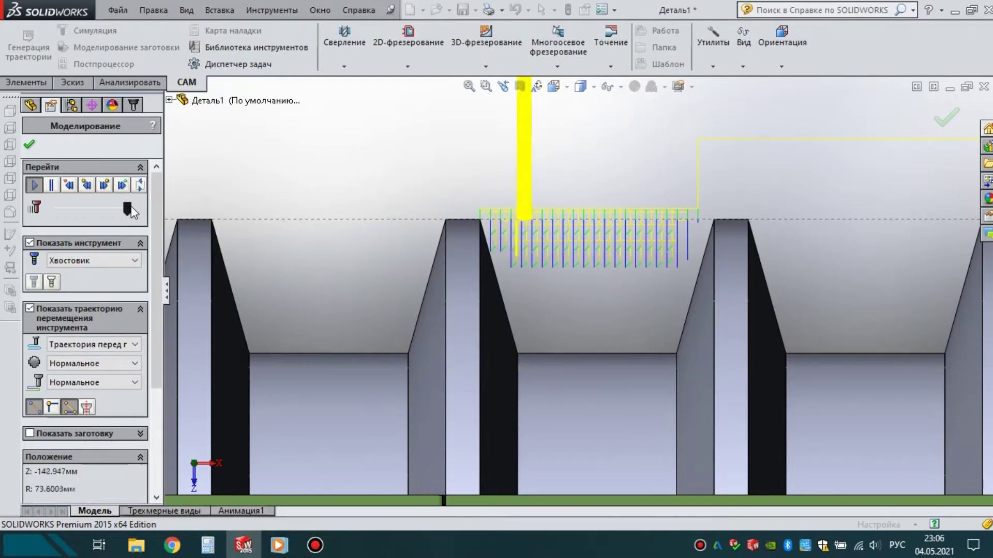
left_click_drag(130, 210, 136, 213)
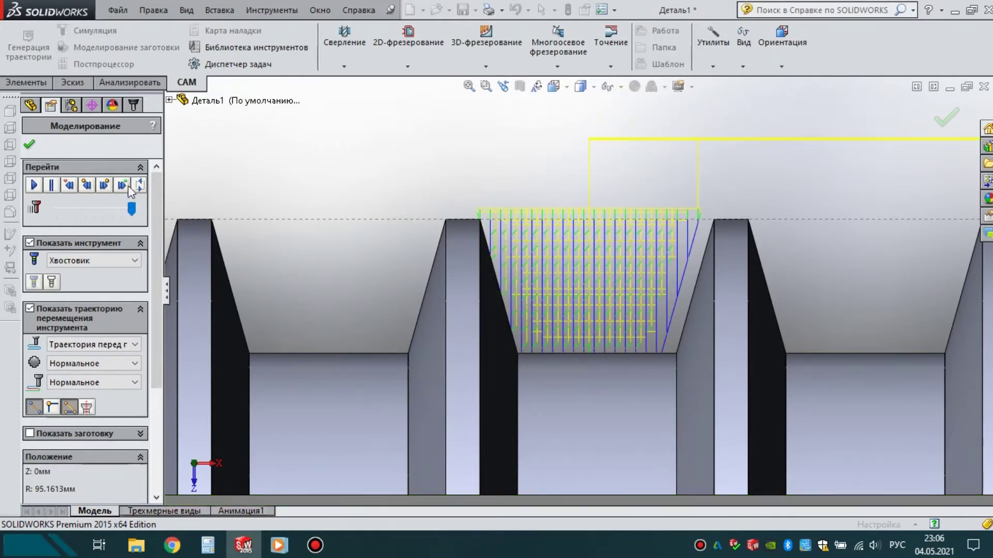
left_click(29, 145)
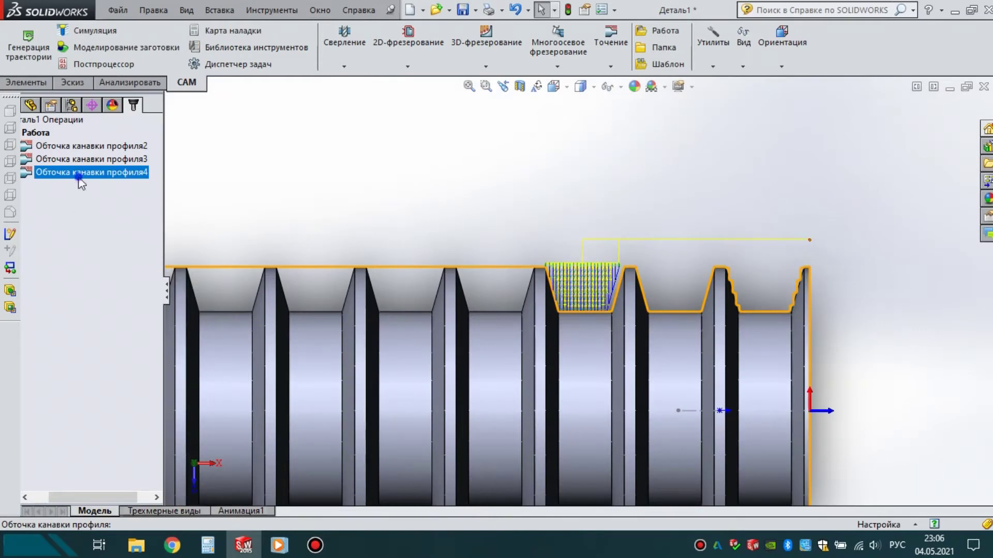
- Duplicate Обточка канавки профиля4 and open the new Обточка канавки профиля5 for editing
right_click(79, 177)
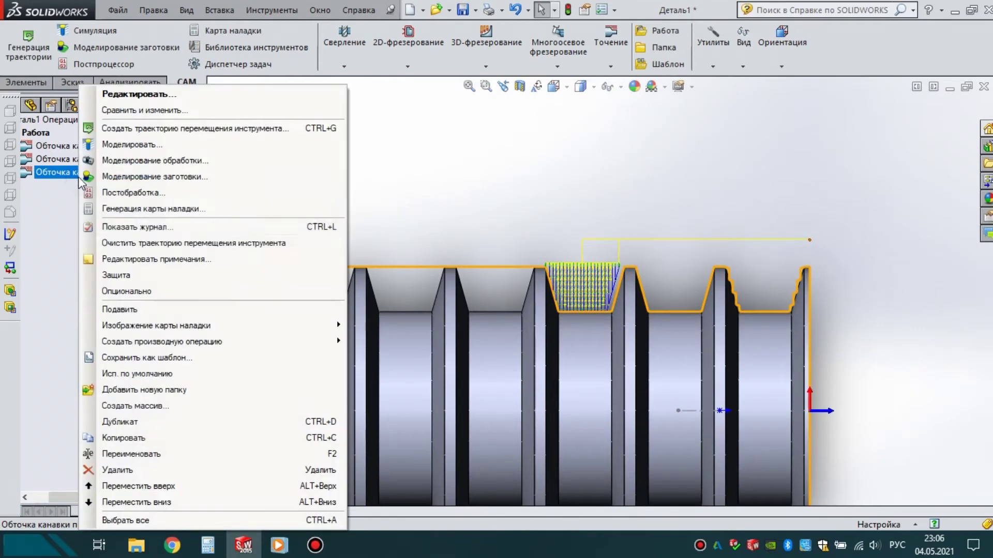
left_click(132, 421)
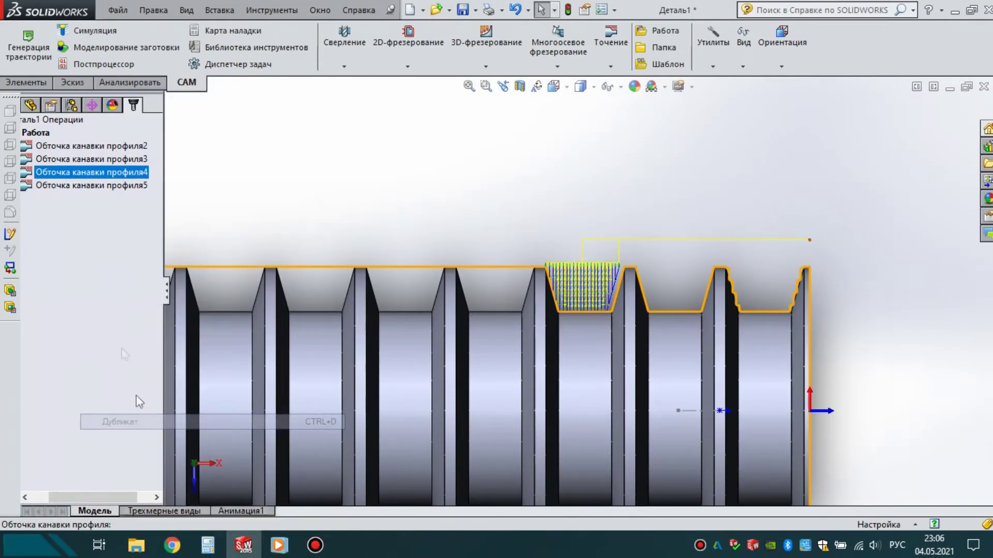
left_click(93, 186)
right_click(93, 186)
left_click(151, 93)
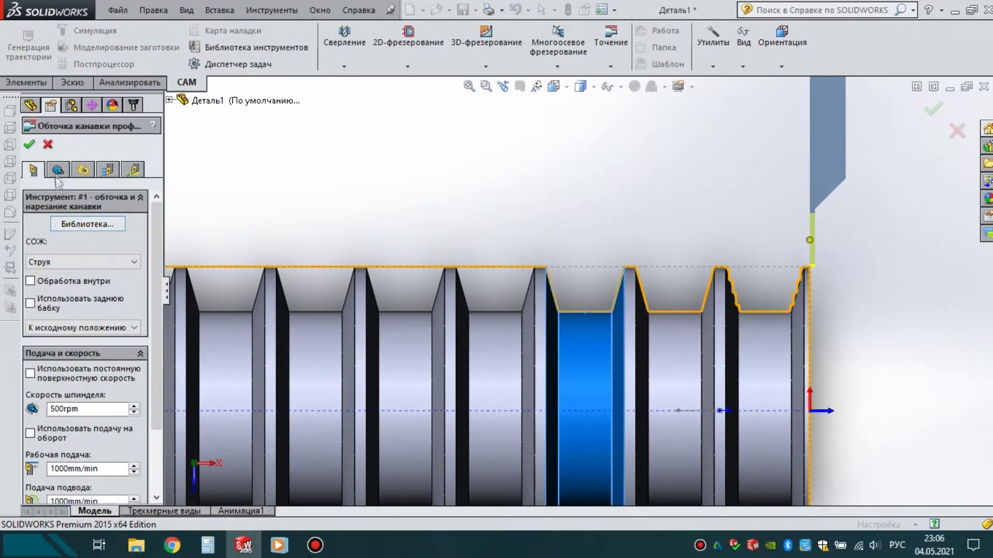
- Replace profile5's boundary faces with the next groove's bottom, right and left faces, generating its toolpath
left_click(57, 170)
left_click(66, 216)
key("Delete")
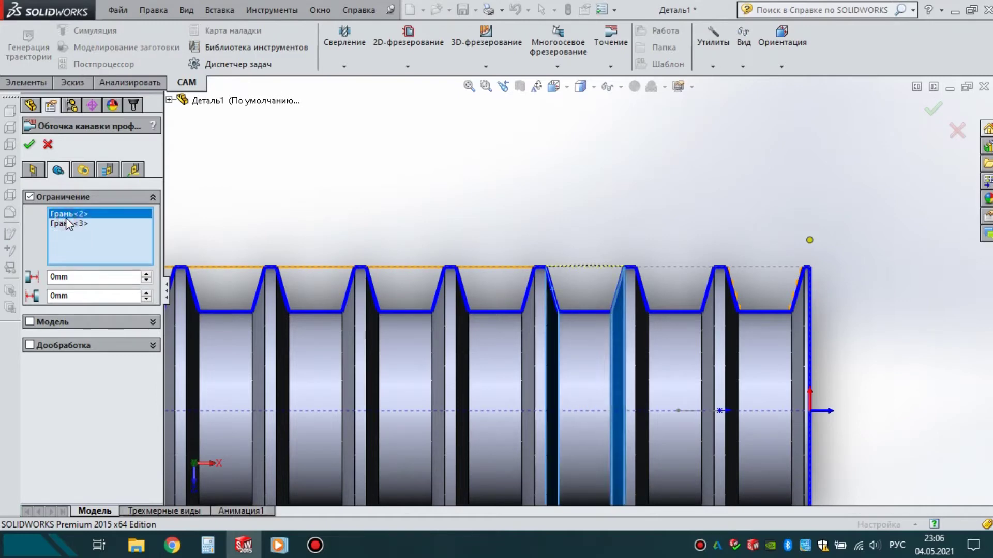
key("Delete")
key("Delete")
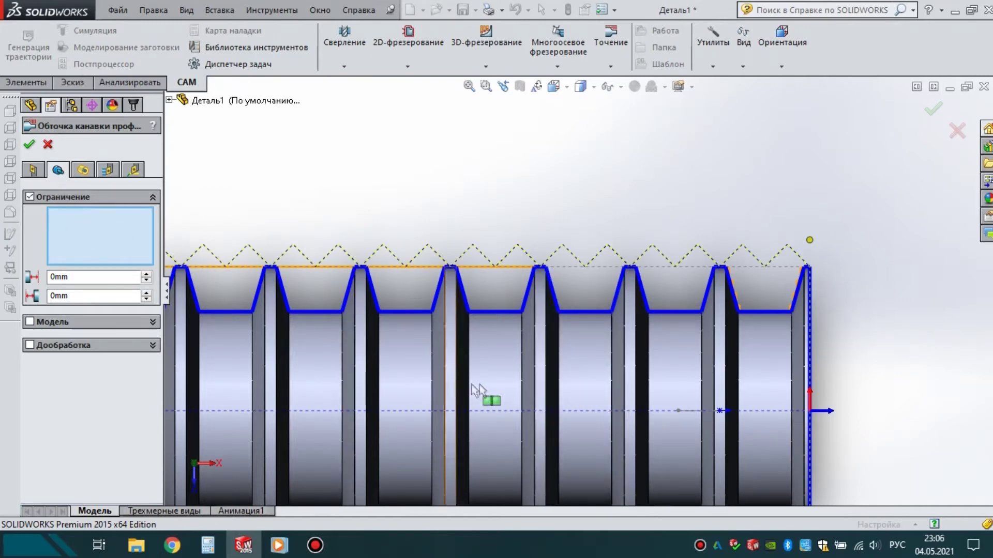
left_click(482, 356)
scroll(489, 331, "down", 2)
scroll(488, 329, "down", 1)
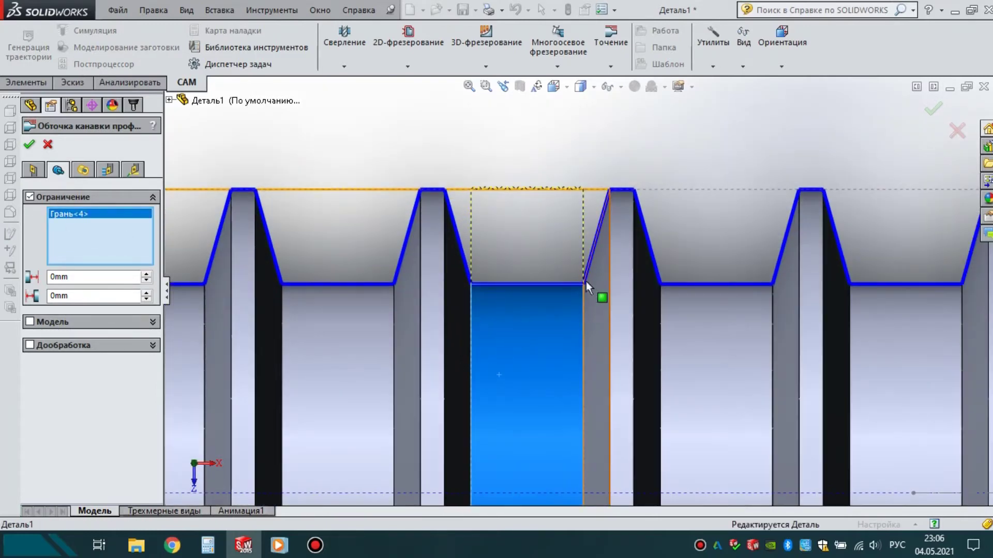
left_click(597, 282)
left_click(455, 291)
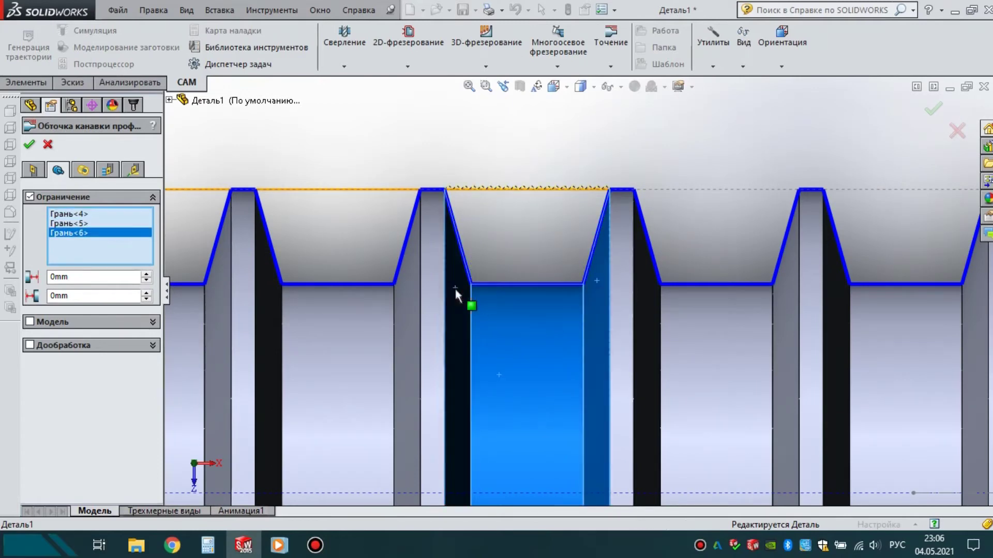
left_click(30, 146)
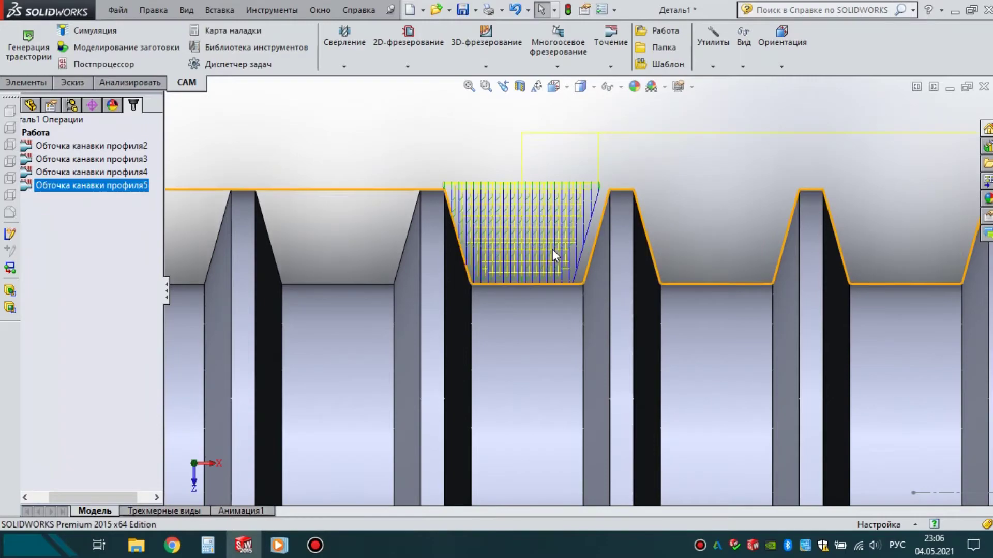
- Change Обточка канавки профиля5's grooving pattern to Боковой с частичным шагом по глубине and regenerate
scroll(477, 218, "down", 2)
scroll(490, 222, "down", 2)
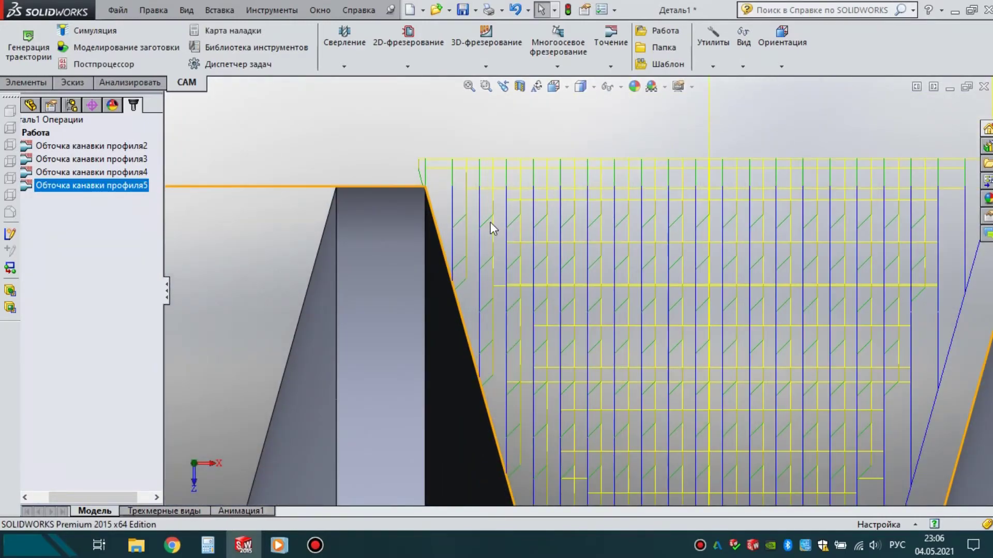
scroll(467, 212, "up", 3)
right_click(133, 186)
left_click(181, 96)
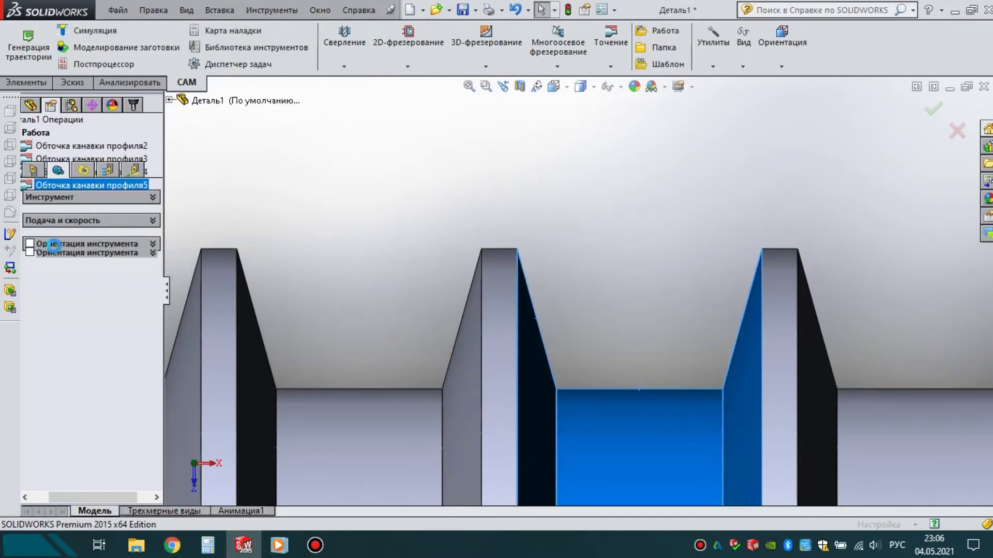
left_click(109, 172)
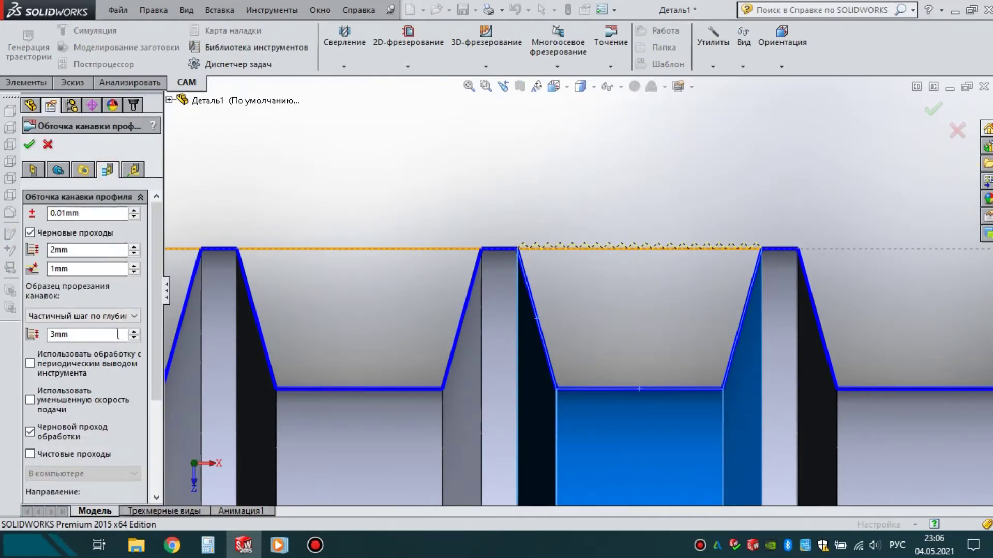
left_click(112, 317)
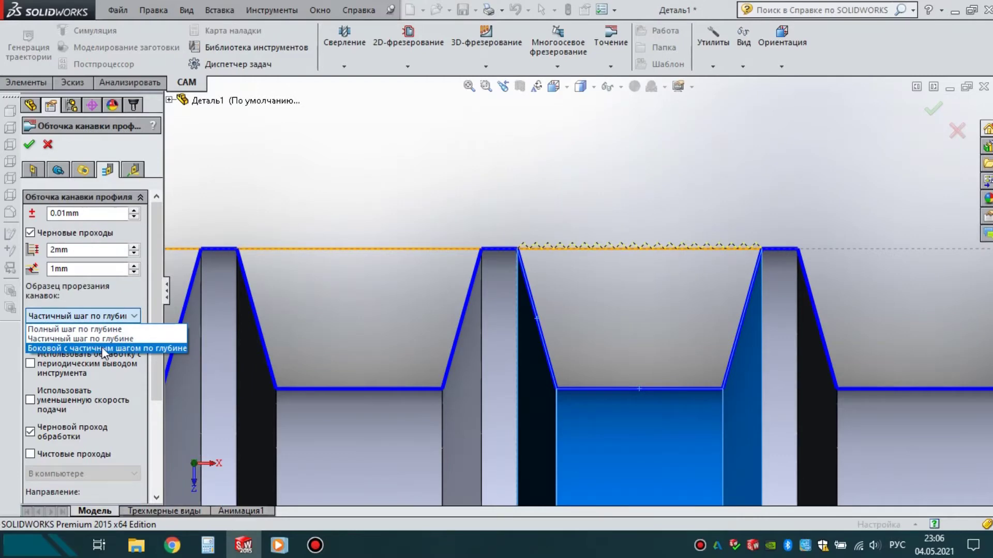
left_click(105, 349)
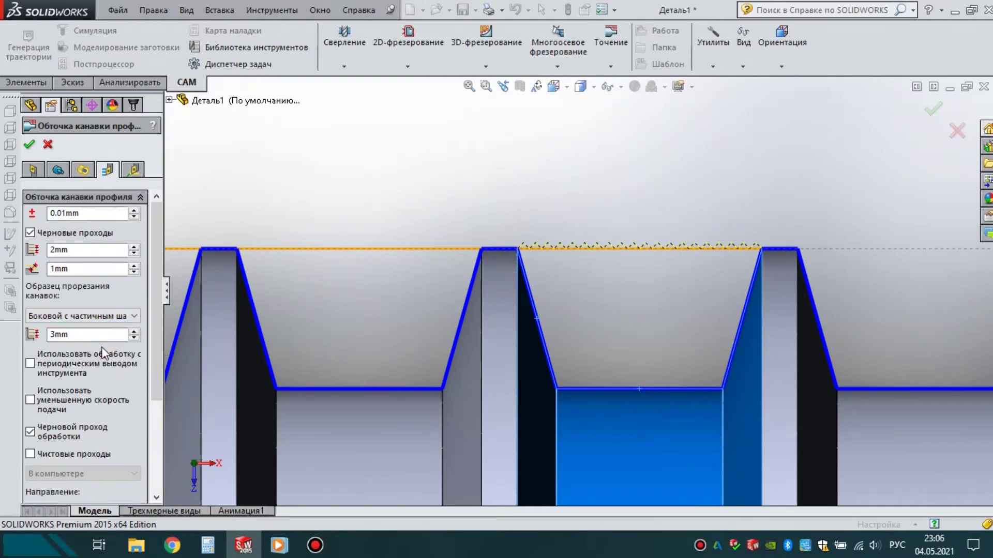
left_click(30, 145)
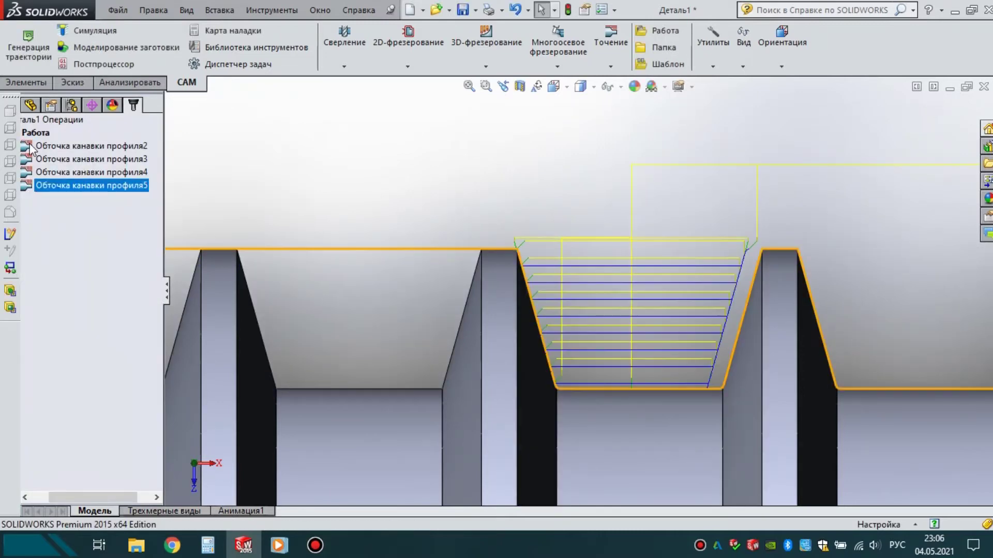
- Set Обточка канавки профиля5 to Полный шаг по глубине grooving with 3/0.6 mm pecking retraction
right_click(37, 185)
left_click(106, 201)
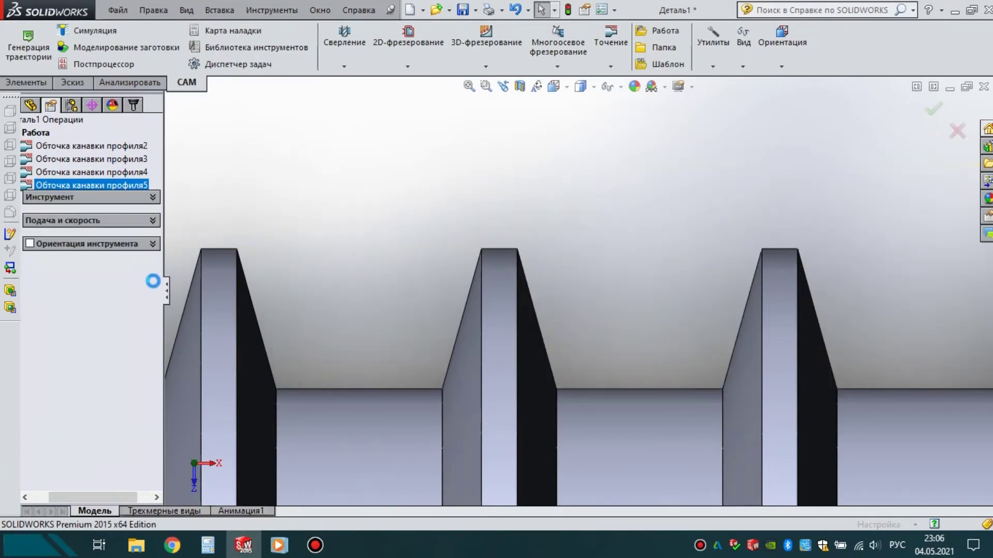
left_click(110, 162)
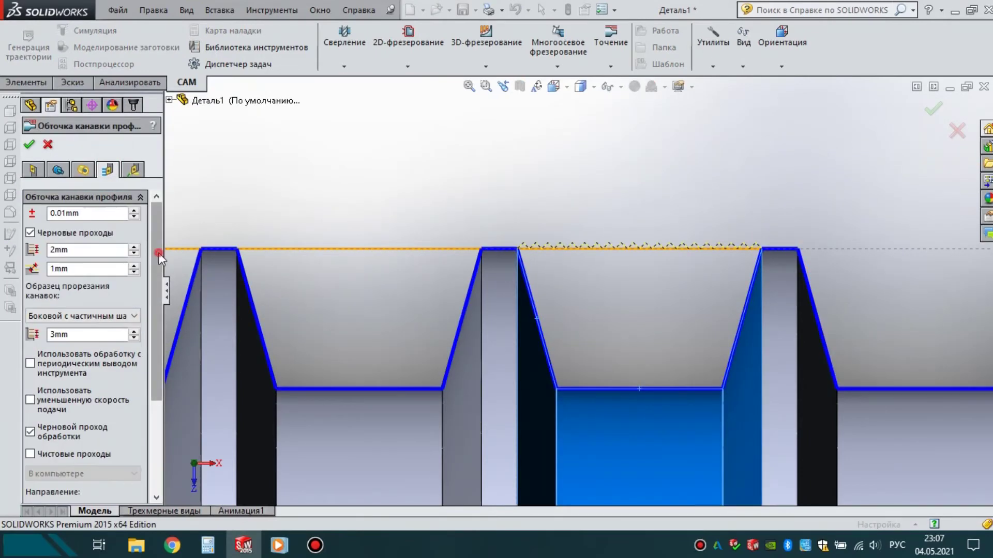
left_click_drag(158, 263, 158, 311)
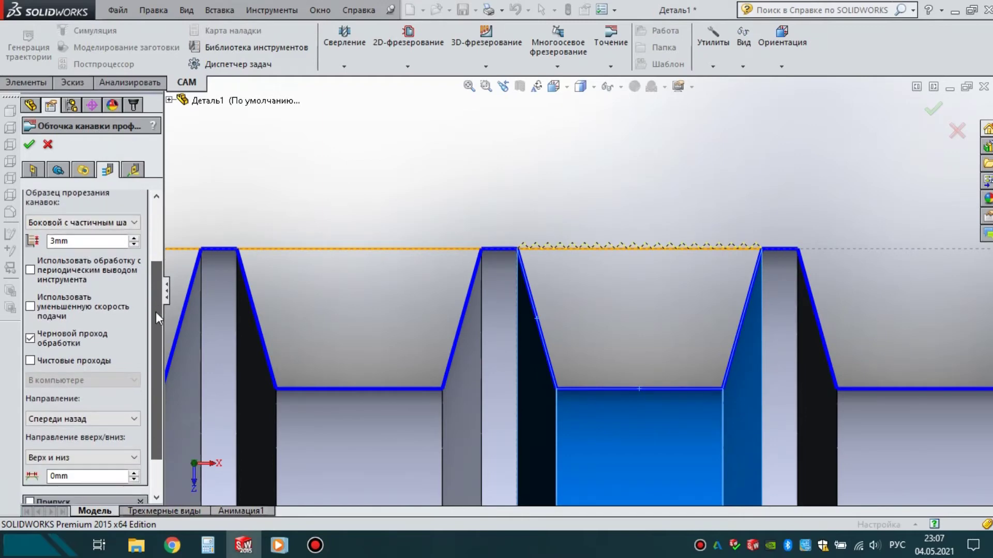
left_click(98, 420)
left_click(98, 421)
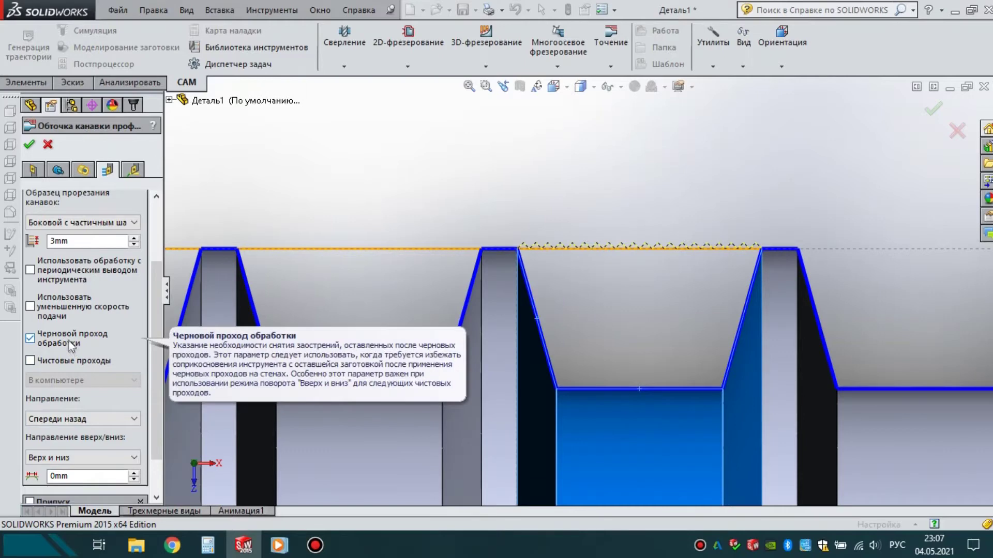
left_click(40, 271)
left_click(58, 223)
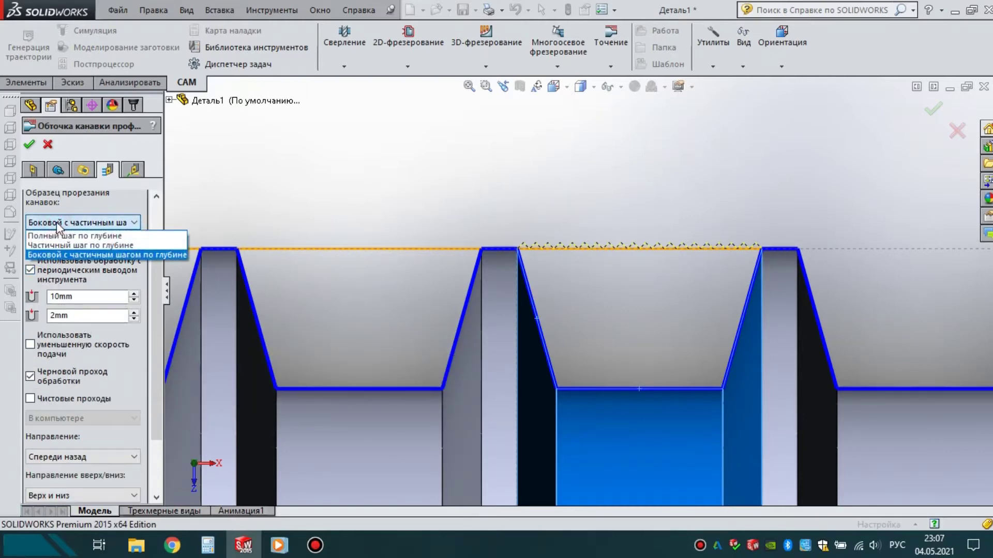
left_click(61, 236)
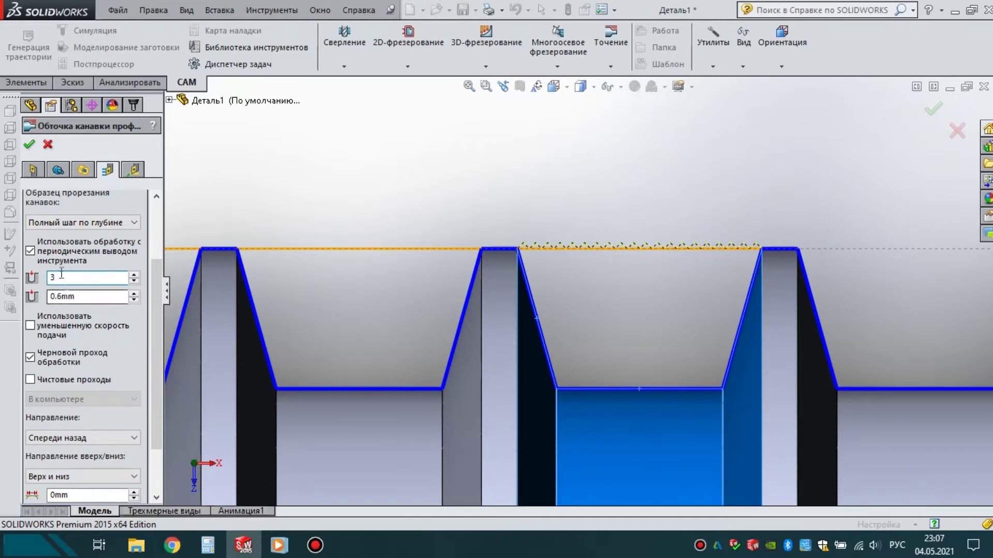
left_click(29, 144)
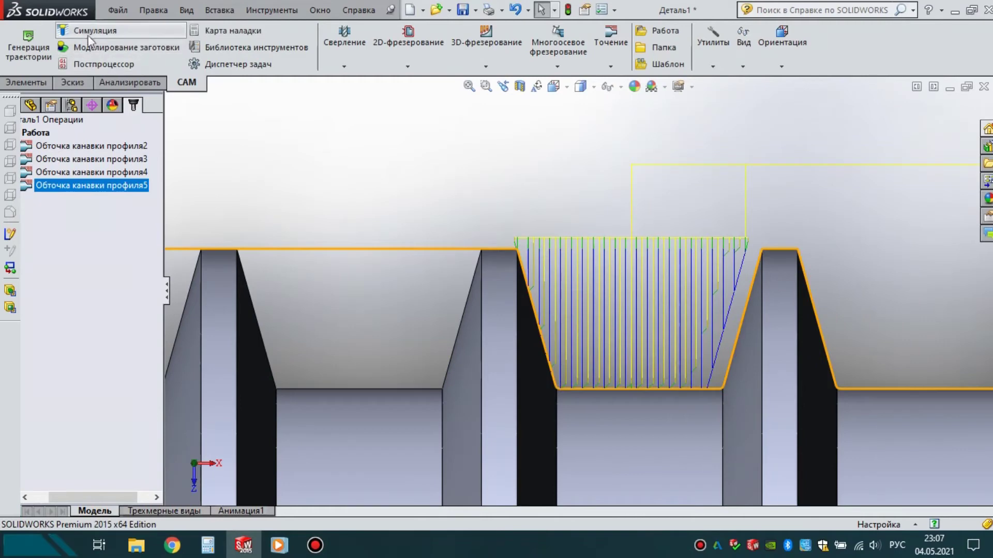
- Play the Обточка канавки профиля5 pecking simulation slowed down, zooming around the tool, then close it
left_click(91, 32)
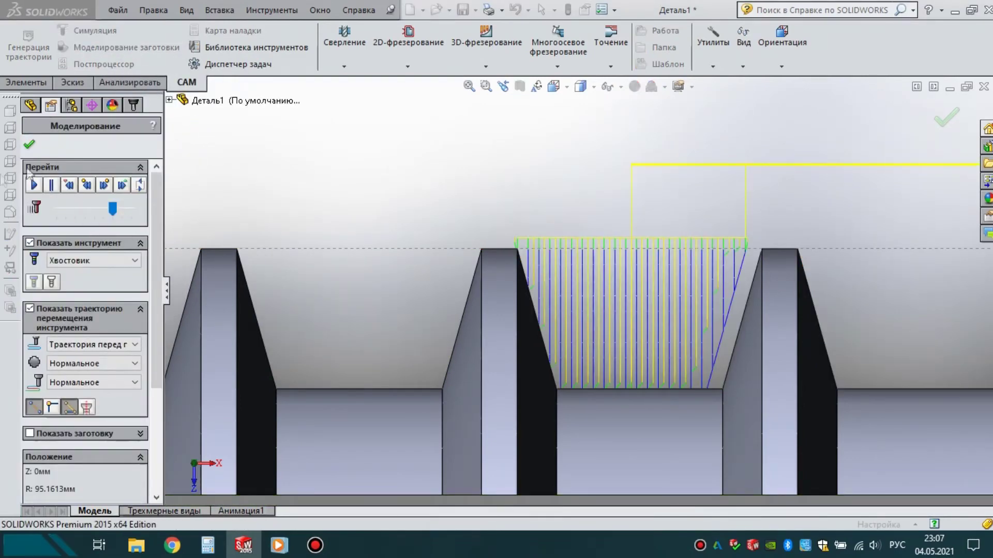
left_click(34, 185)
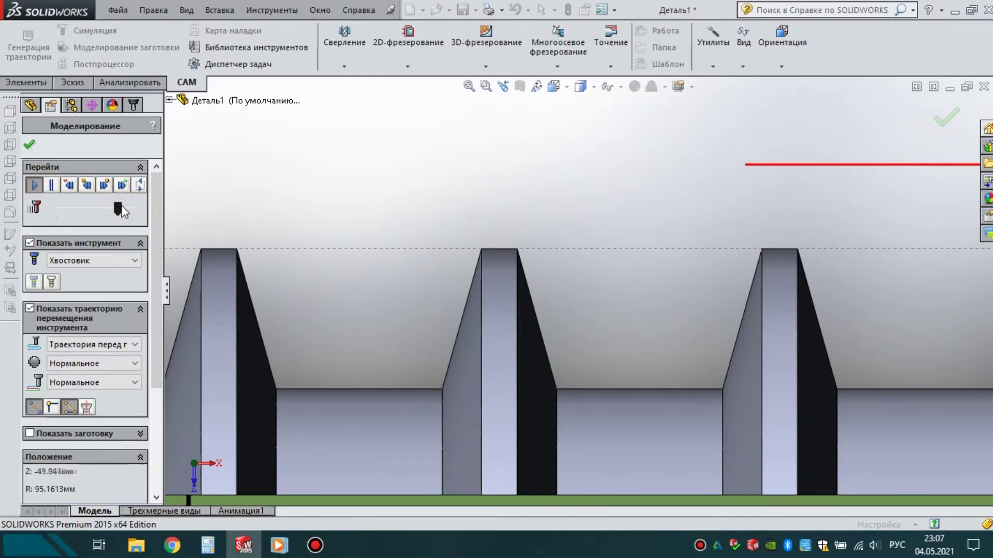
scroll(579, 212, "up", 3)
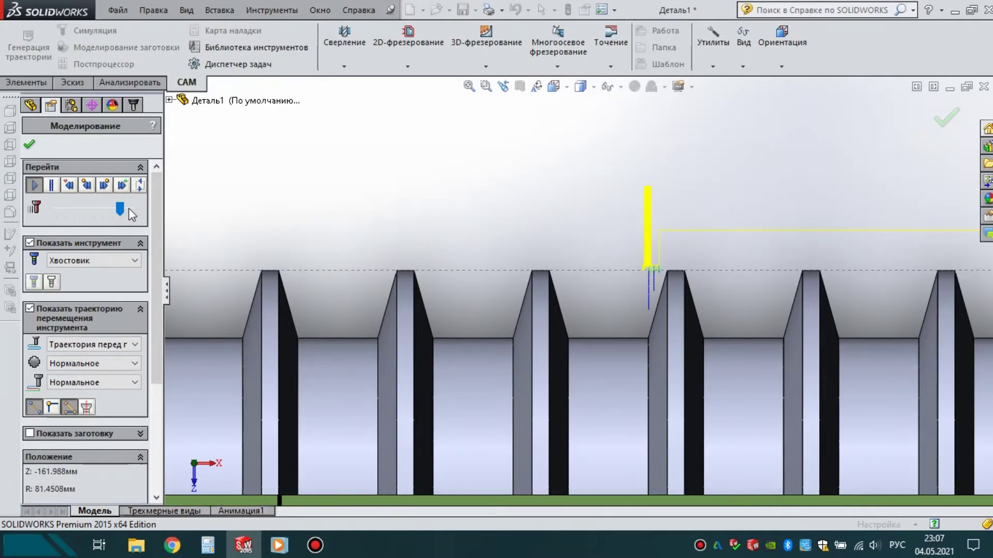
scroll(424, 262, "down", 2)
scroll(424, 262, "down", 2)
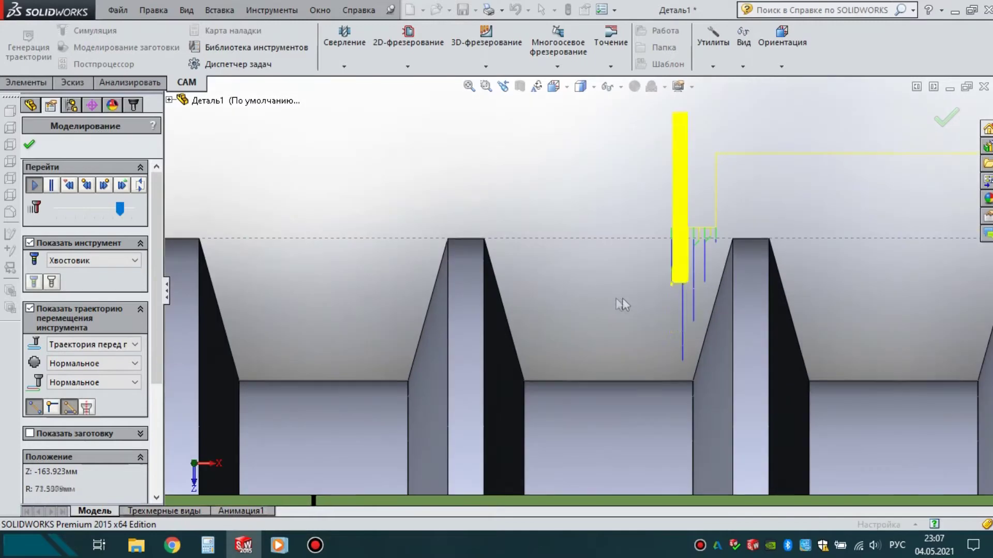
scroll(425, 263, "down", 2)
left_click_drag(120, 209, 105, 209)
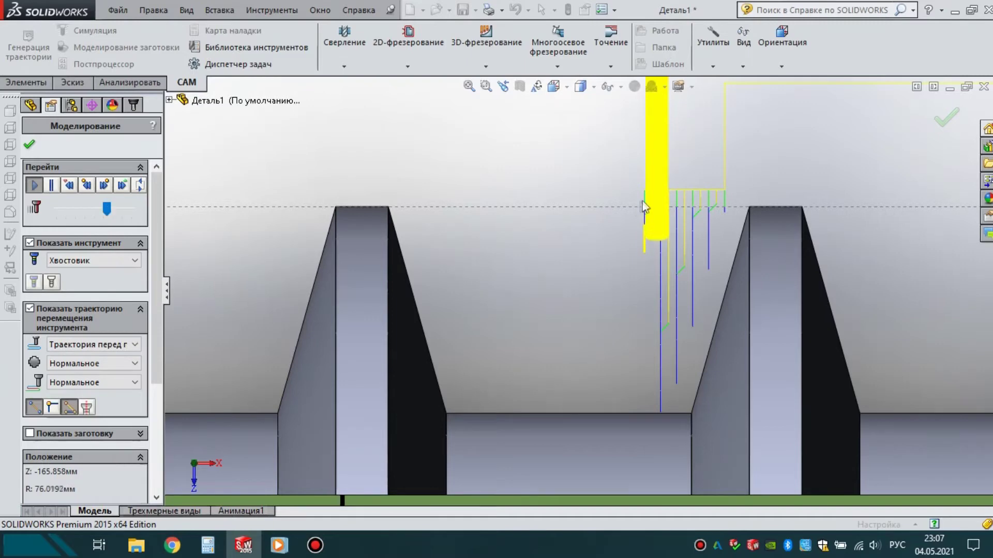
scroll(680, 248, "down", 3)
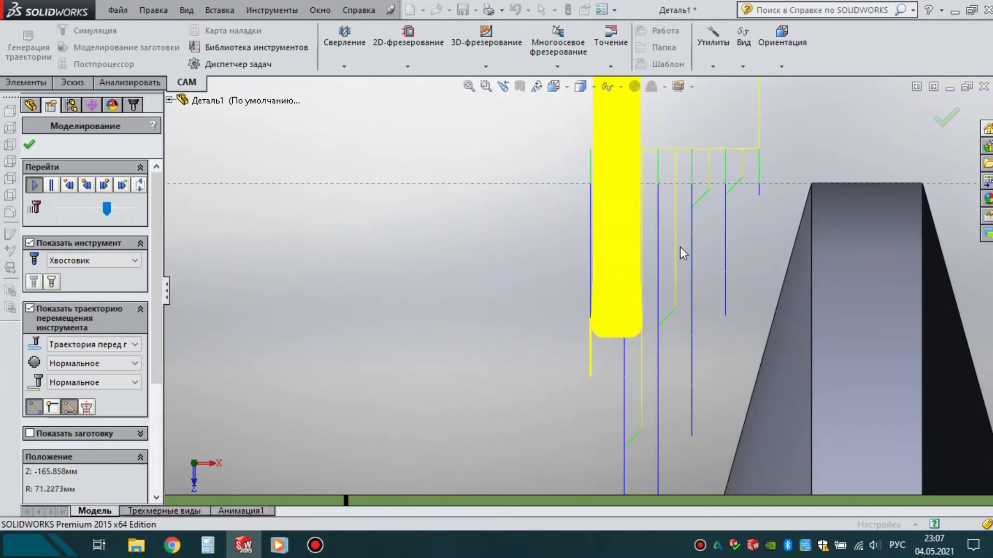
scroll(681, 247, "up", 3)
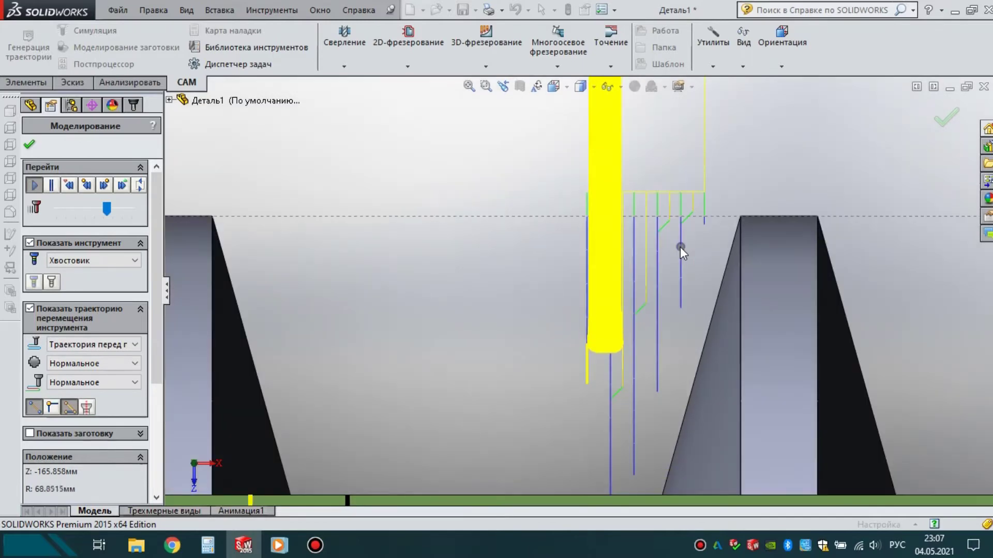
scroll(613, 393, "down", 3)
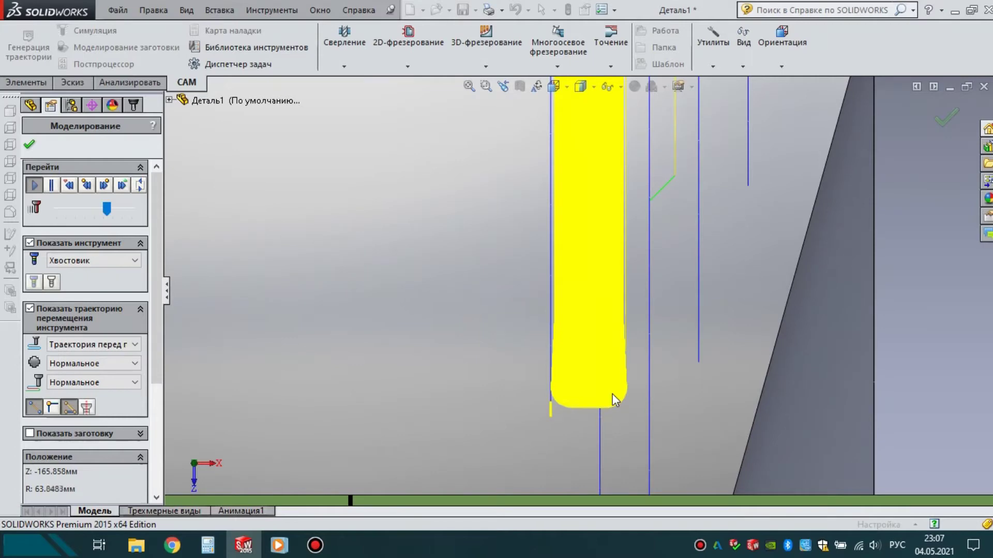
scroll(612, 294, "up", 2)
scroll(612, 294, "up", 3)
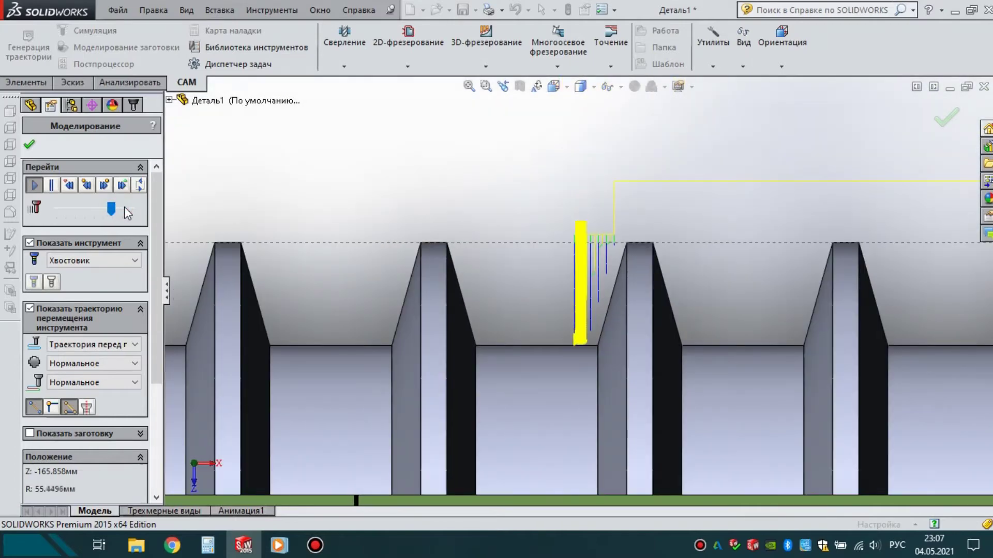
left_click(29, 147)
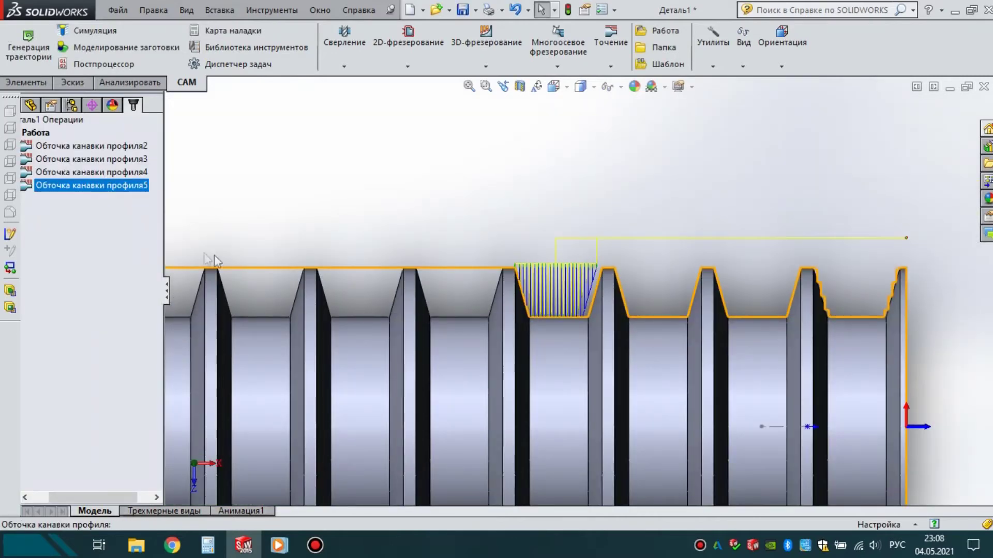
- Duplicate Обточка канавки профиля5 and open the new Обточка канавки профиля6 for editing
left_click_drag(77, 200, 66, 150)
scroll(637, 292, "down", 2)
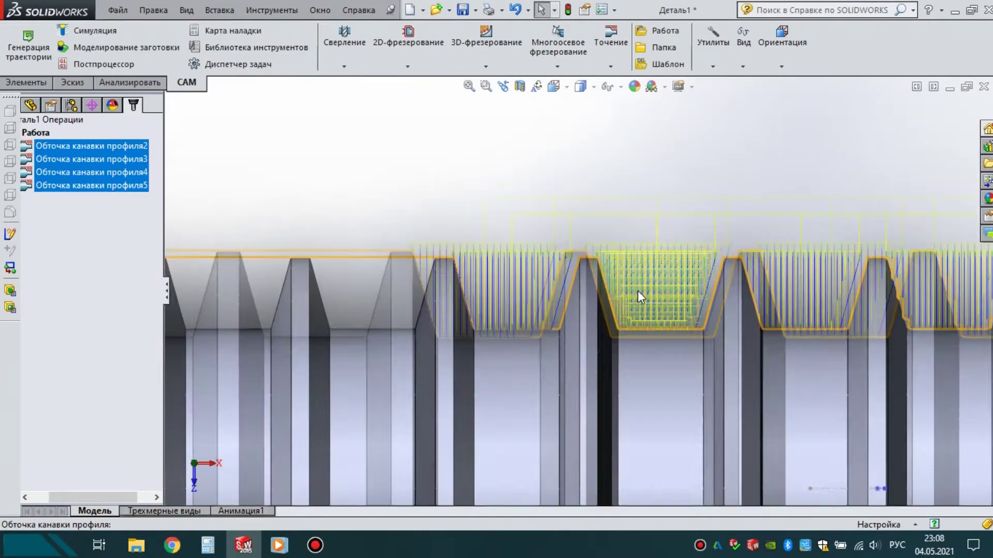
scroll(638, 292, "down", 2)
scroll(637, 290, "up", 3)
left_click(117, 224)
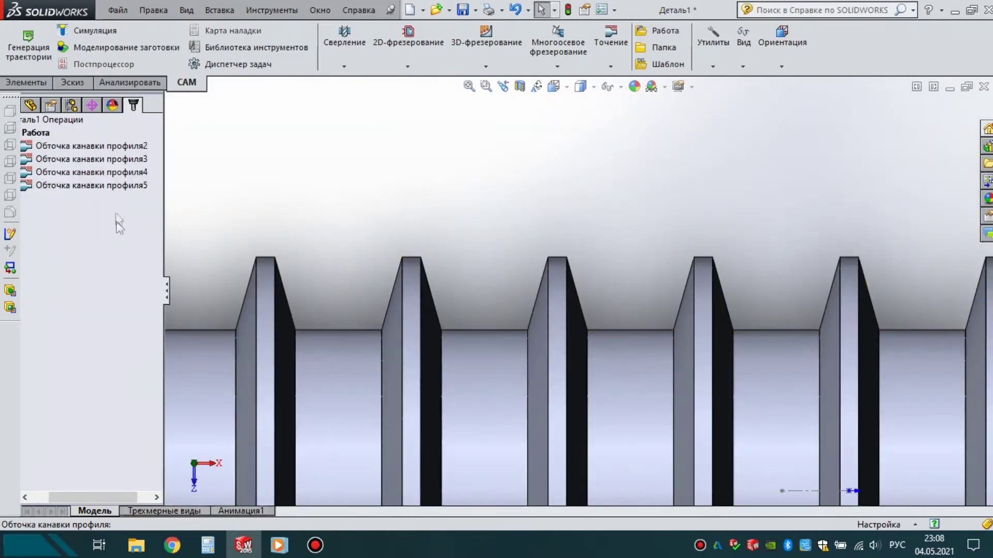
left_click(92, 187)
right_click(89, 186)
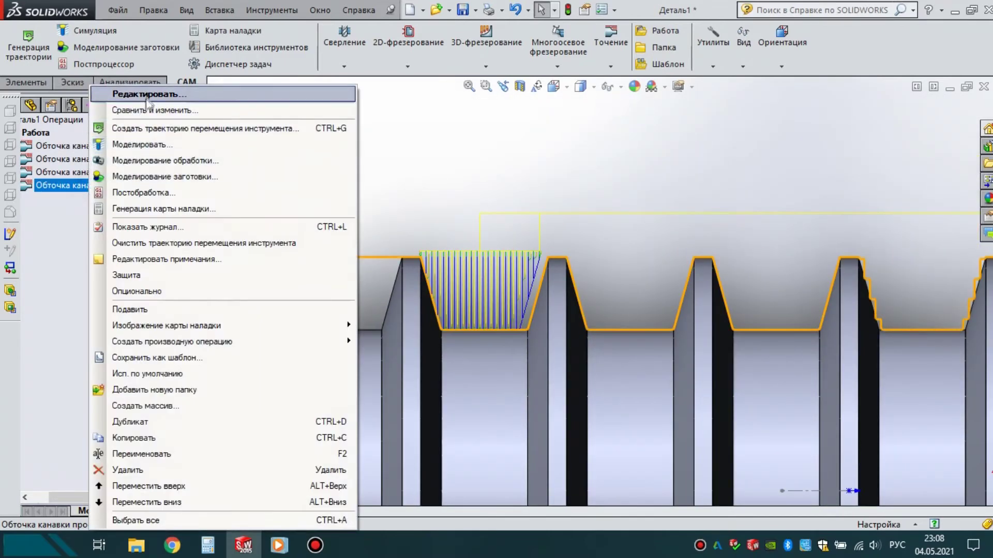
left_click(148, 427)
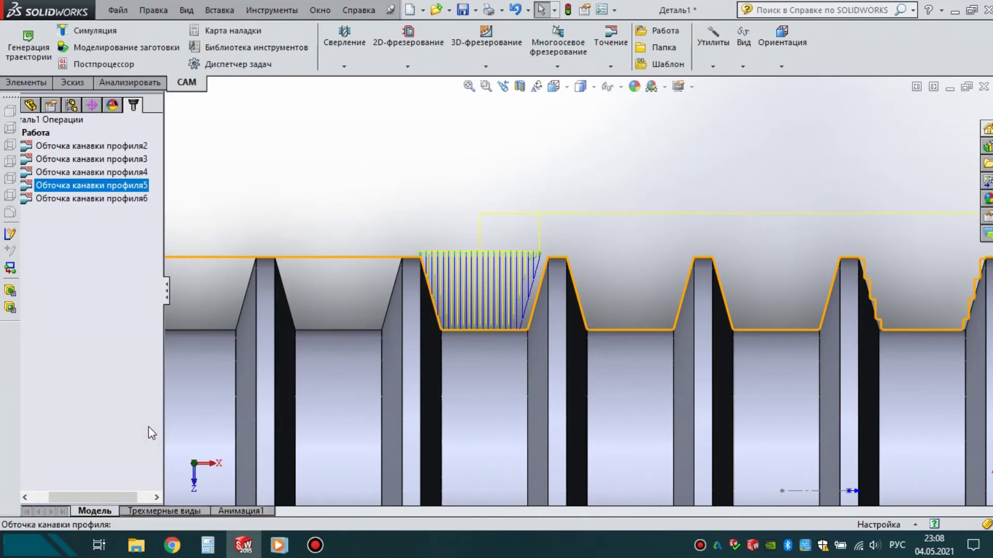
left_click(95, 198)
right_click(94, 198)
left_click(155, 94)
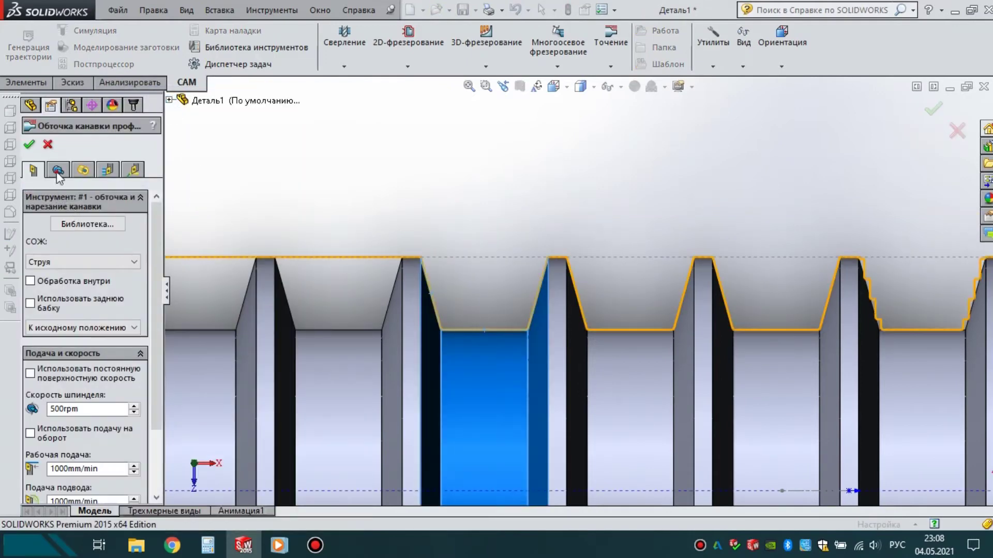
- Replace profile6's boundary faces with another groove's bottom and two slanted side faces
left_click(57, 172)
left_click(78, 214)
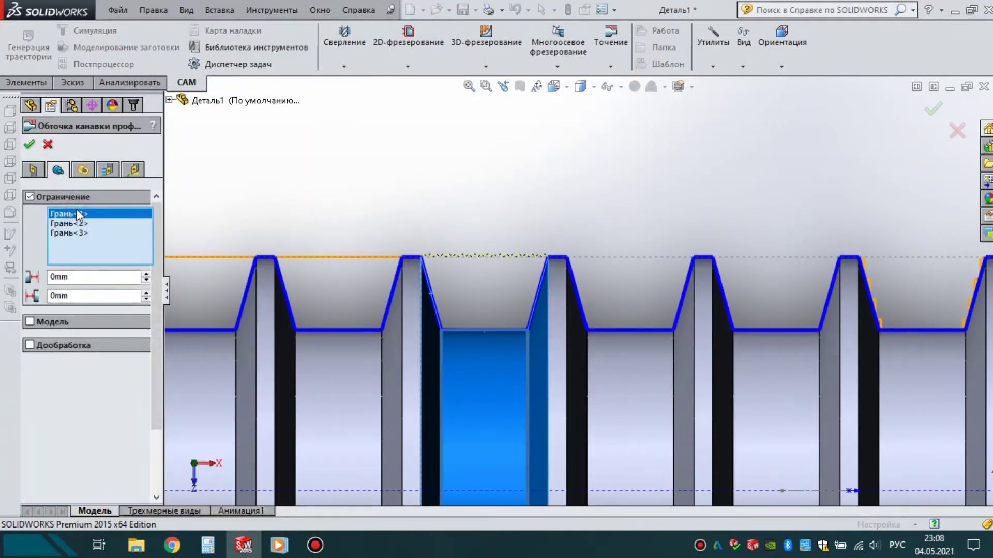
key("Delete")
key("Delete")
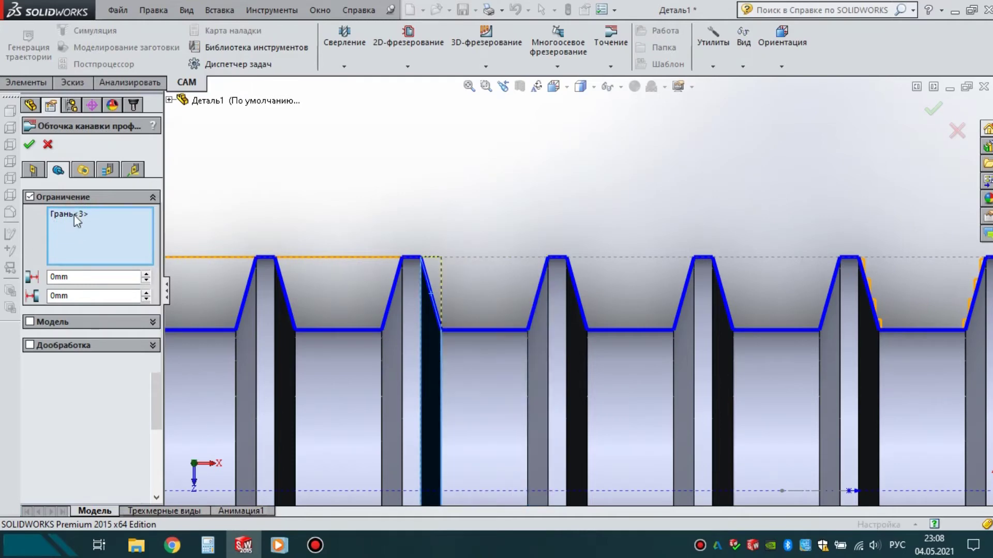
key("Delete")
left_click(334, 372)
scroll(350, 358, "down", 3)
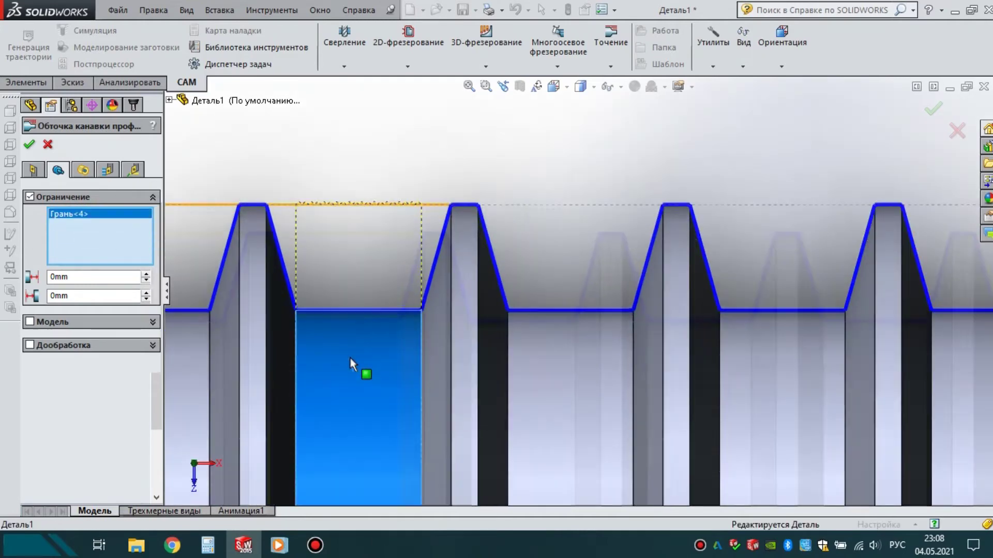
left_click(441, 303)
left_click(278, 318)
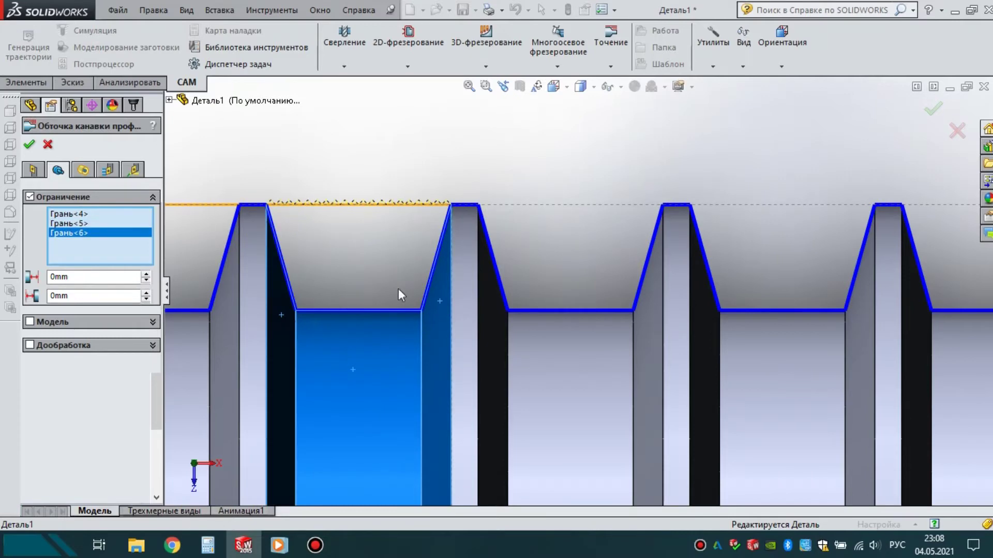
scroll(580, 292, "up", 2)
scroll(589, 291, "up", 2)
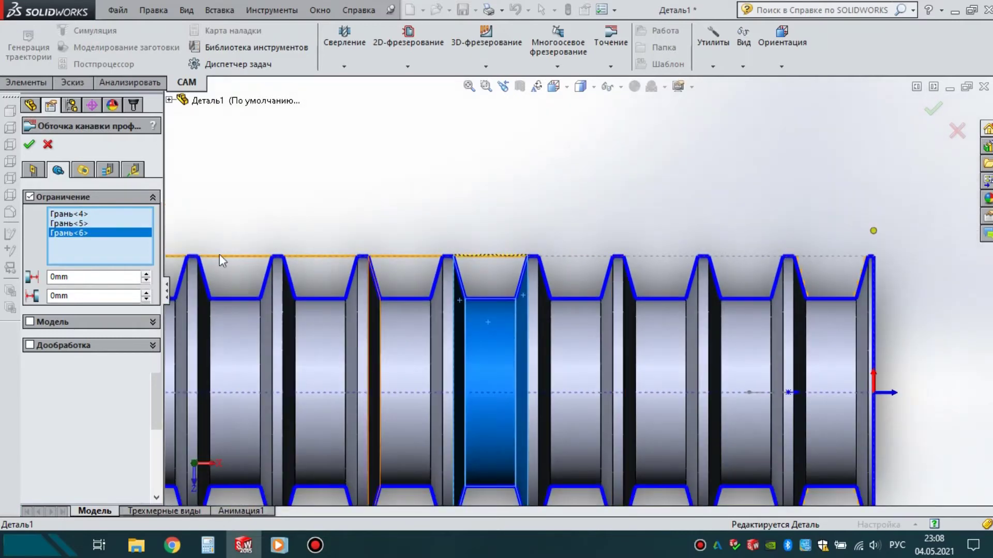
- Turn off pecking, use Боковой с частичным шагом по глубине grooving, and generate the toolpath
left_click(108, 170)
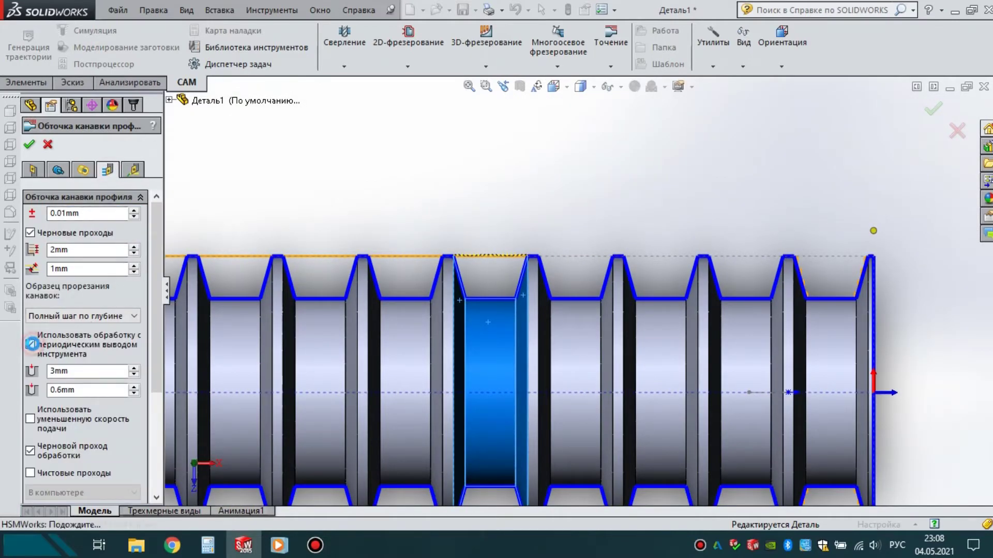
left_click(32, 344)
left_click(83, 316)
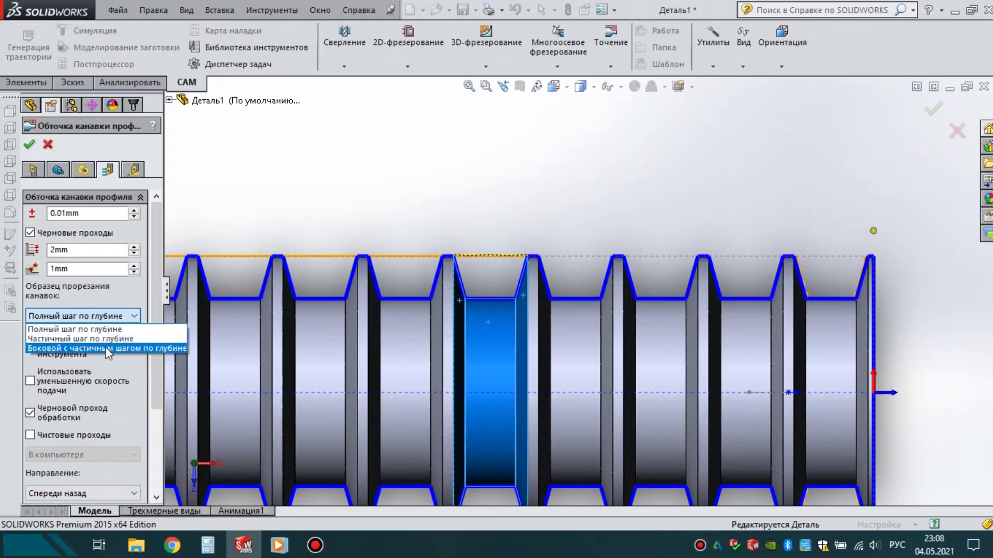
left_click(109, 348)
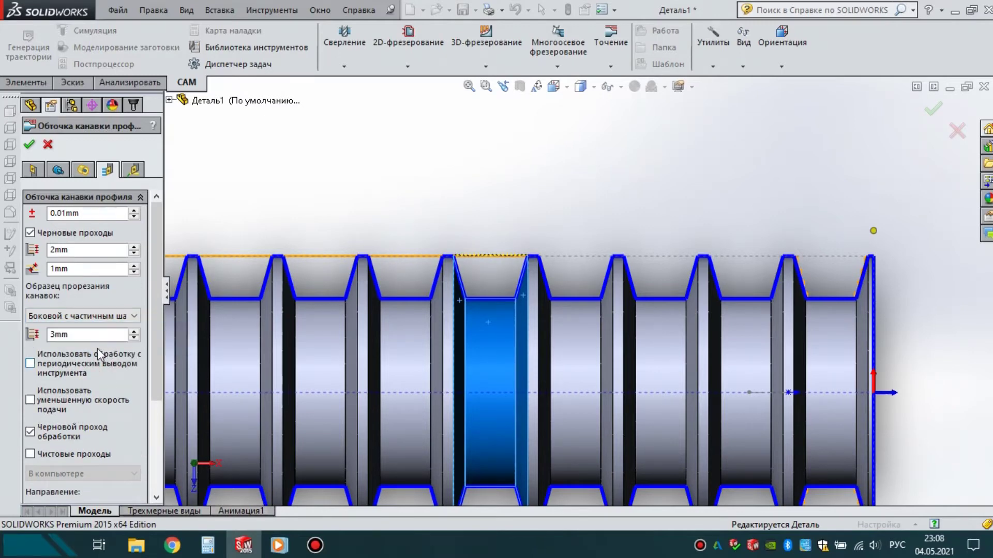
left_click(91, 320)
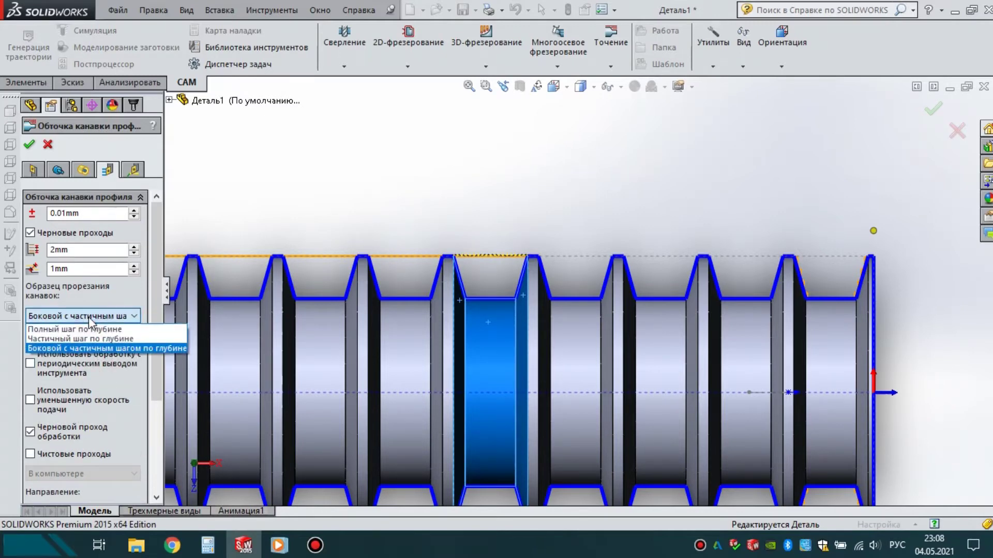
left_click(82, 349)
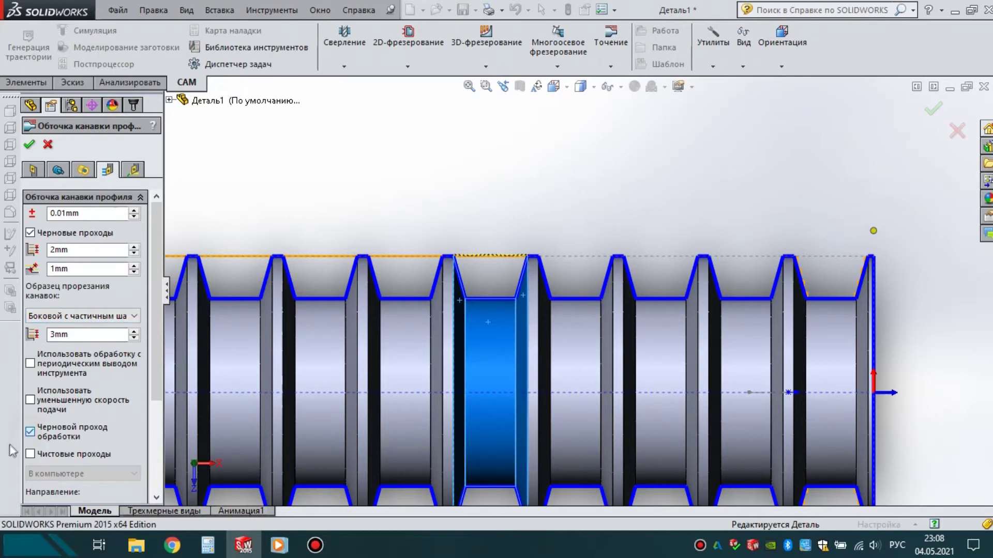
left_click(97, 317)
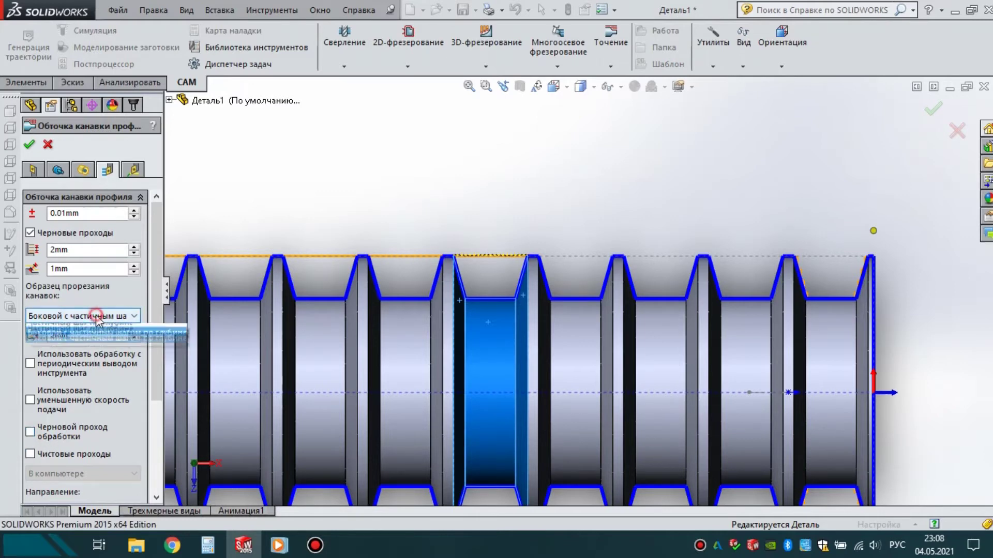
left_click(98, 320)
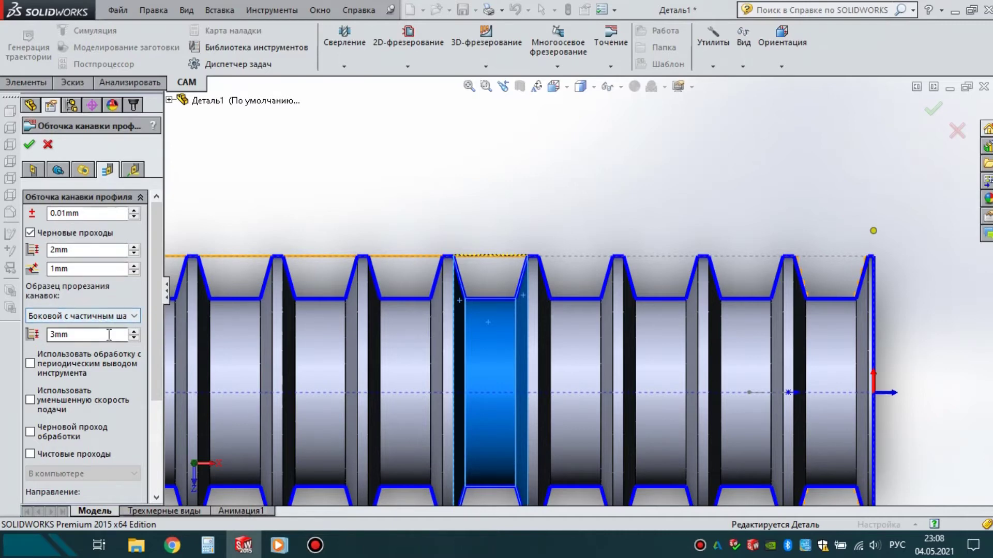
left_click(29, 145)
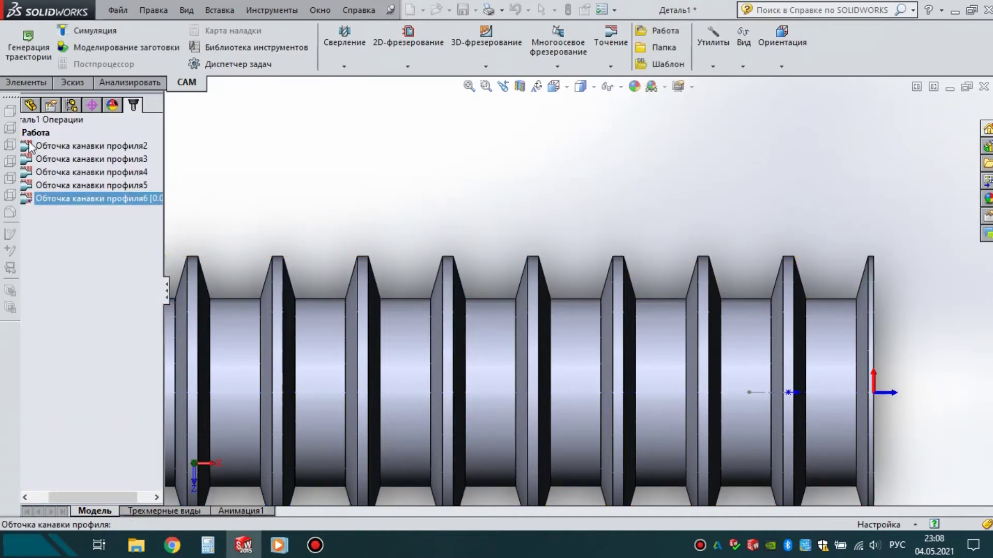
- Launch and play the Обточка канавки профиля6 simulation, zooming in on its layered side-cut passes
scroll(478, 278, "down", 2)
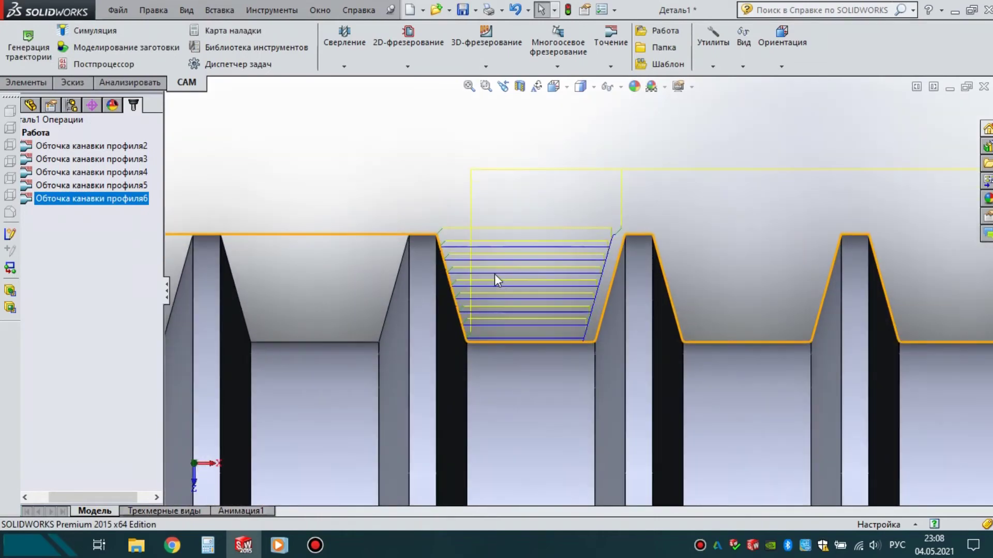
scroll(494, 274, "down", 2)
scroll(495, 274, "down", 2)
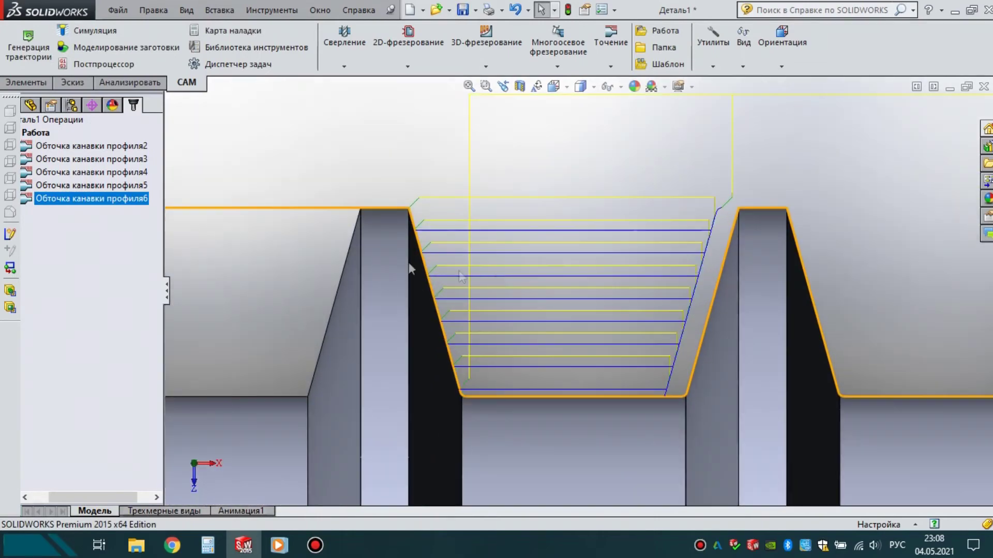
left_click(73, 30)
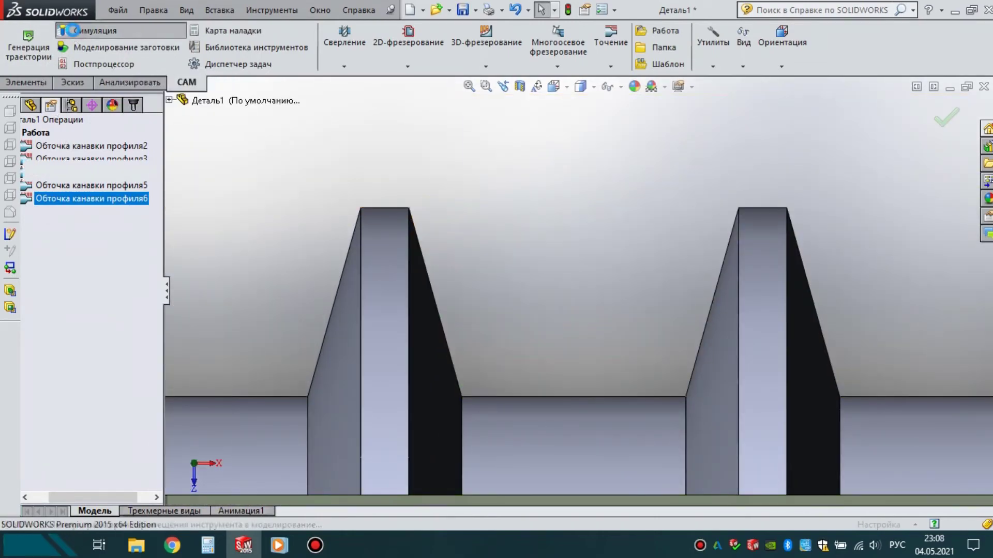
left_click(34, 185)
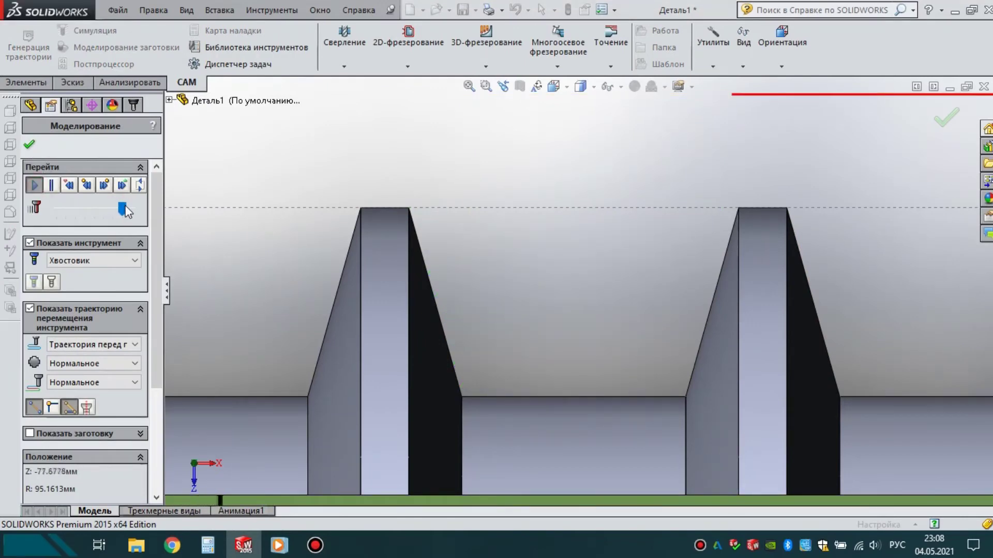
scroll(411, 175, "up", 3)
scroll(411, 175, "up", 2)
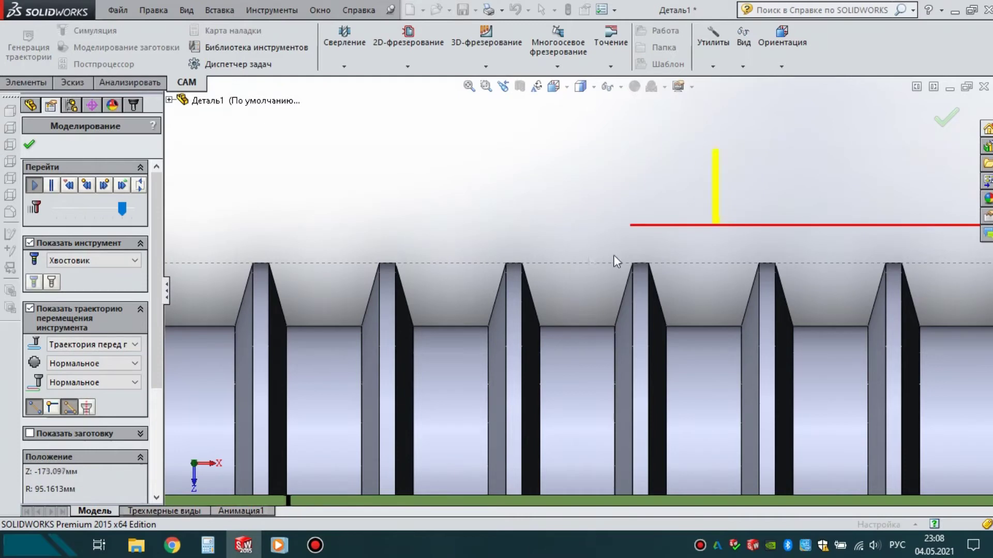
scroll(592, 283, "down", 2)
scroll(590, 283, "down", 3)
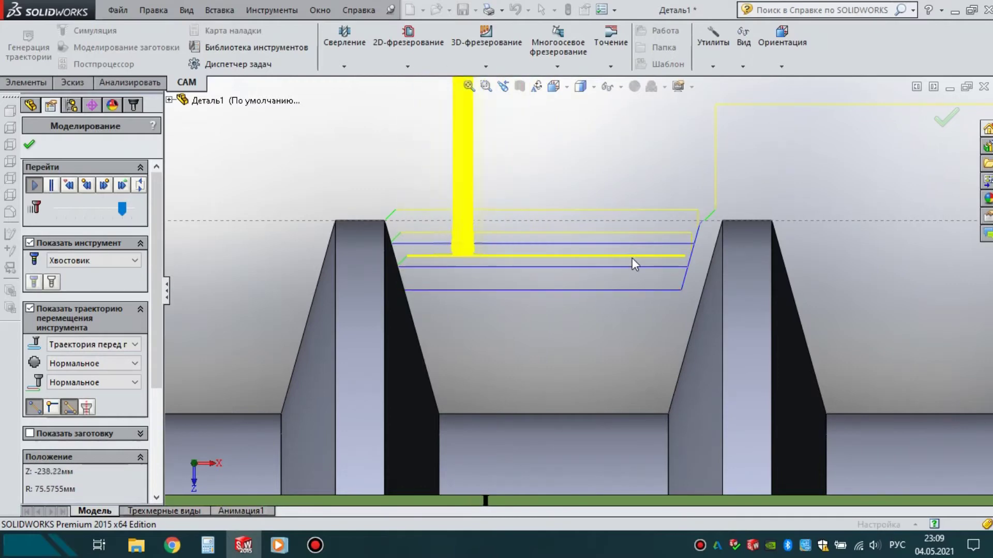
scroll(632, 259, "down", 2)
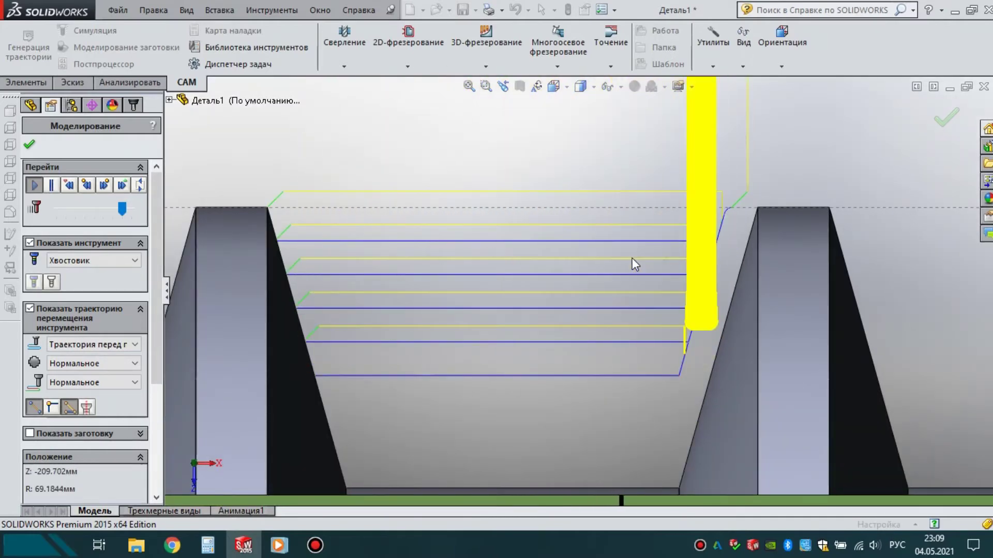
scroll(632, 258, "up", 2)
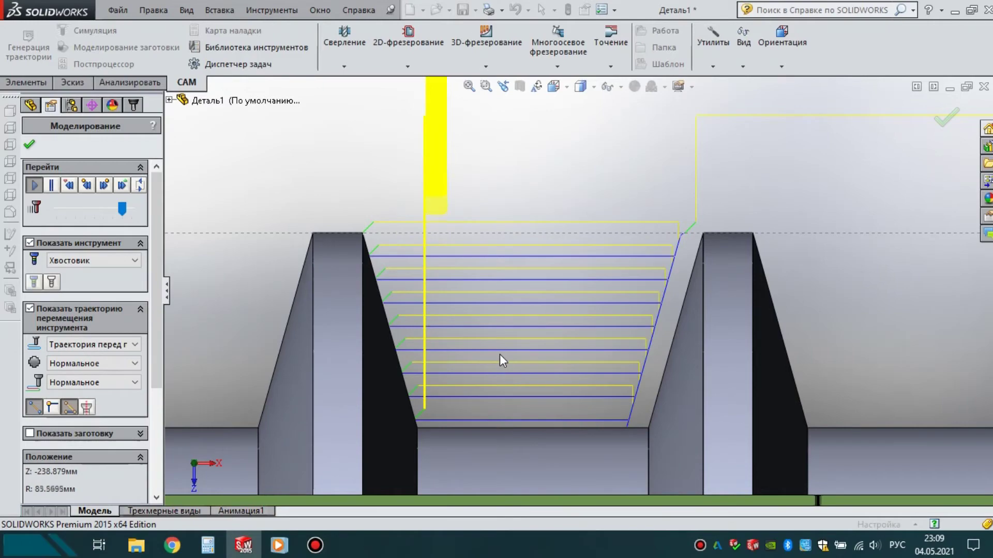
scroll(586, 314, "up", 5)
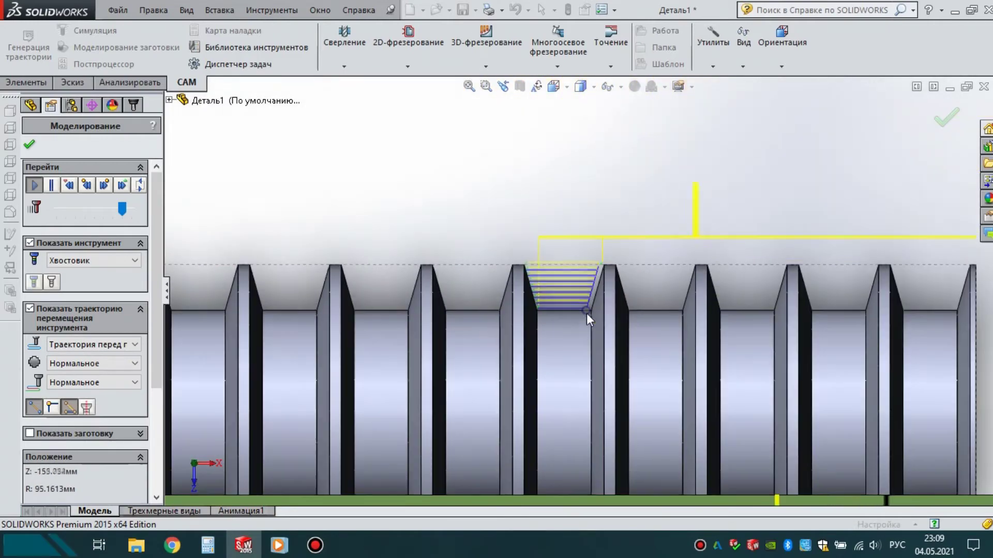
- Close the simulation and duplicate the sixth groove operation as Обточка канавки профиля7 for editing
left_click(31, 146)
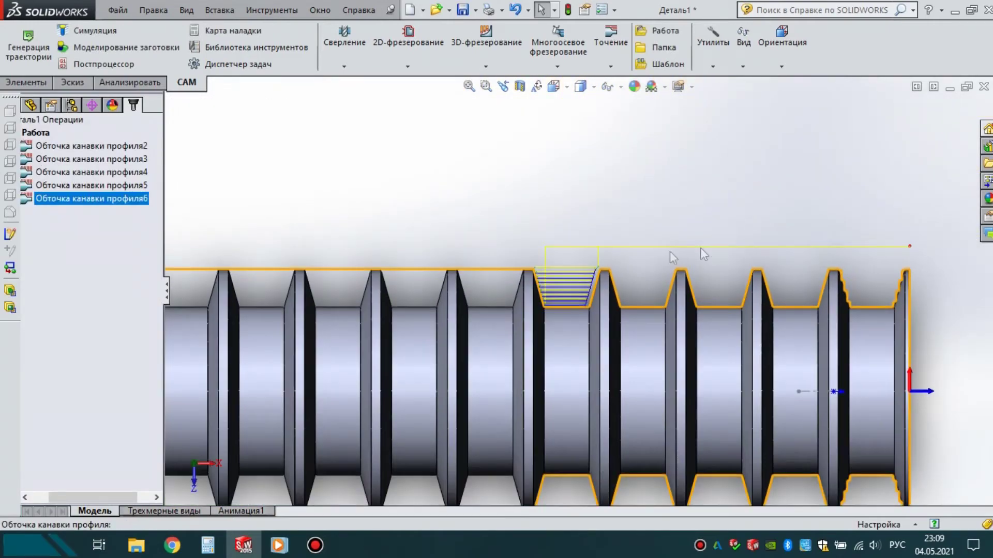
right_click(92, 207)
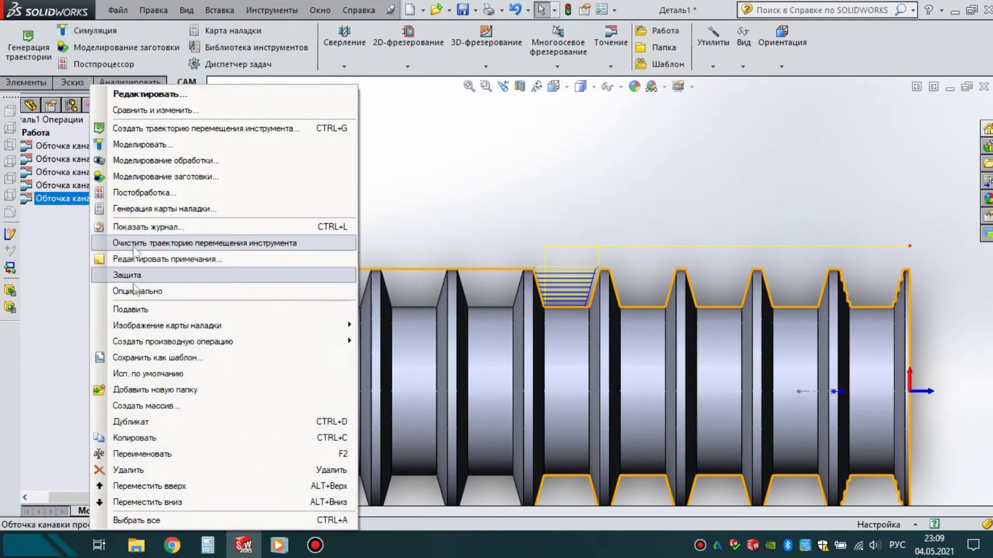
left_click(163, 422)
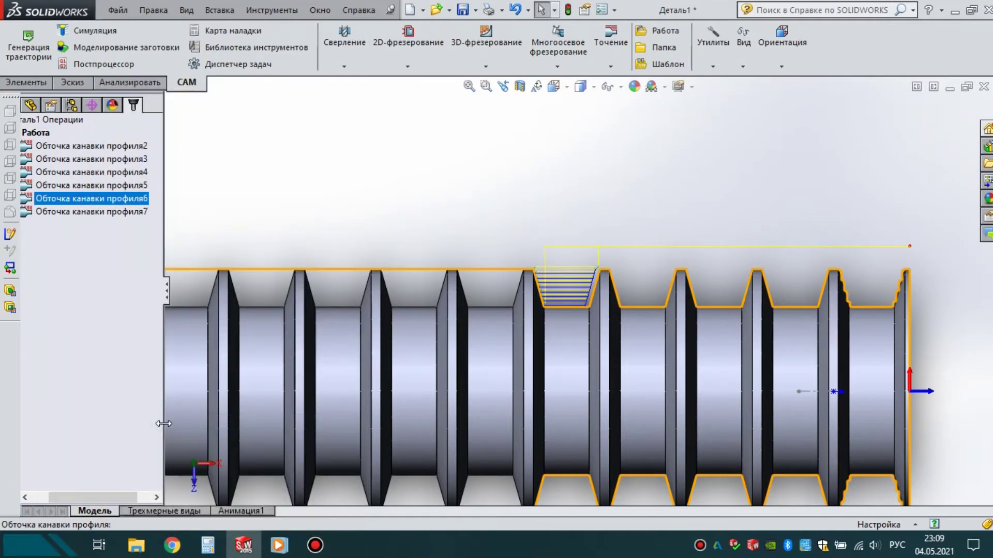
left_click(75, 217)
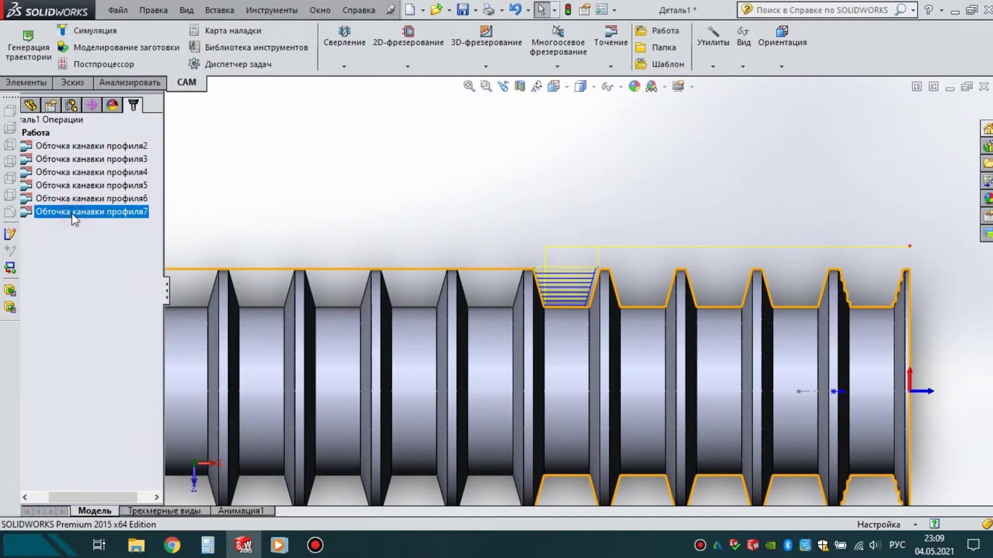
right_click(75, 217)
left_click(289, 91)
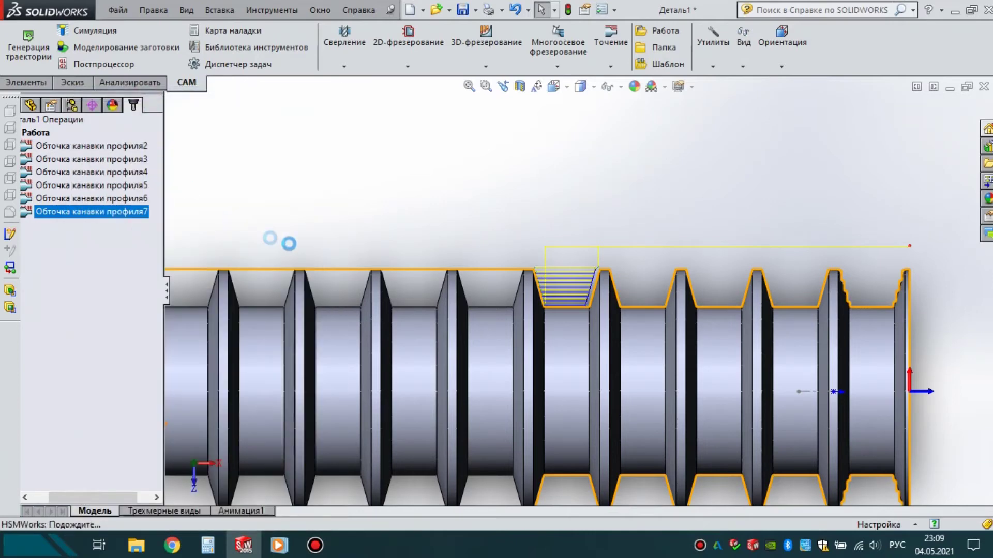
- Replace the copy's Ограничение faces with the next groove's faces, including Грань<5> and Грань<6>
scroll(714, 292, "down", 2)
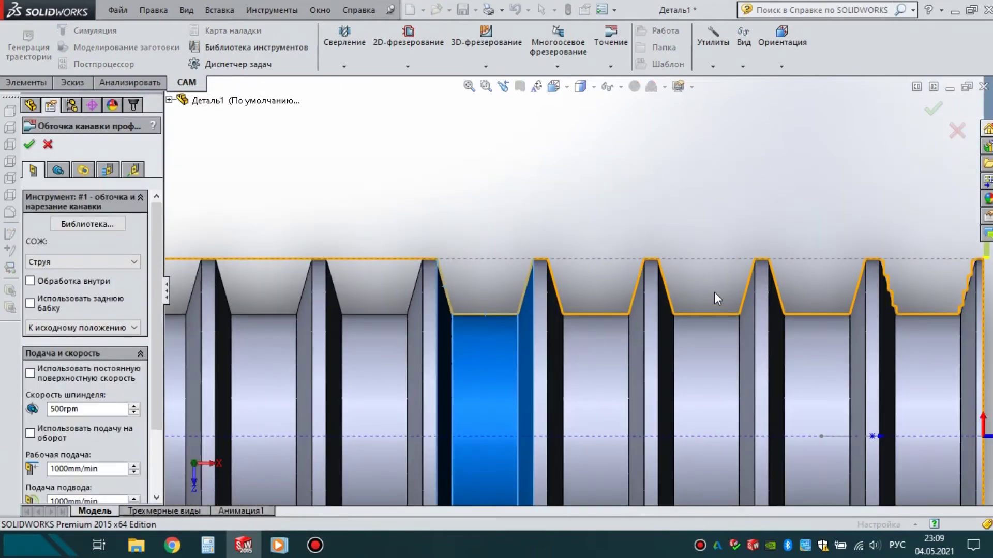
scroll(715, 293, "down", 1)
left_click(58, 170)
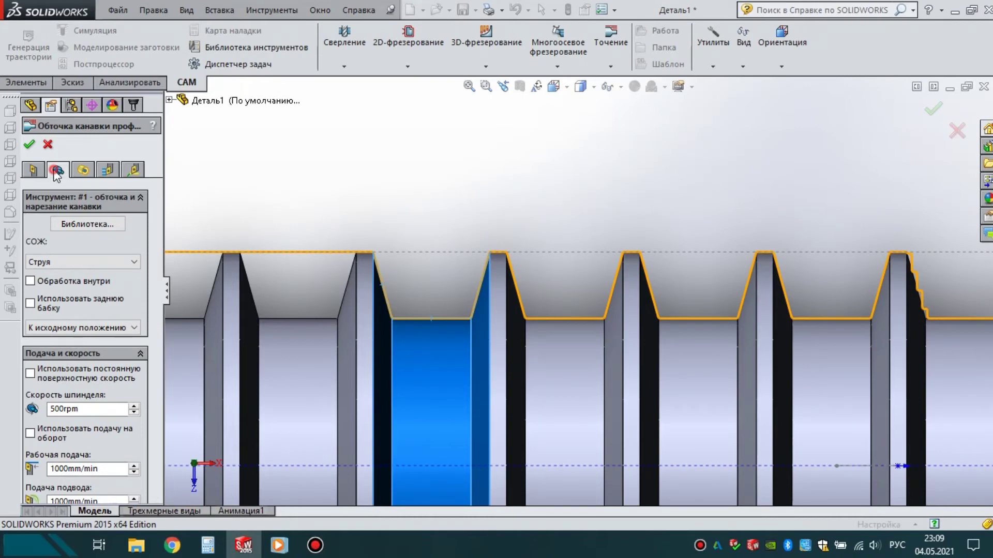
left_click(79, 216)
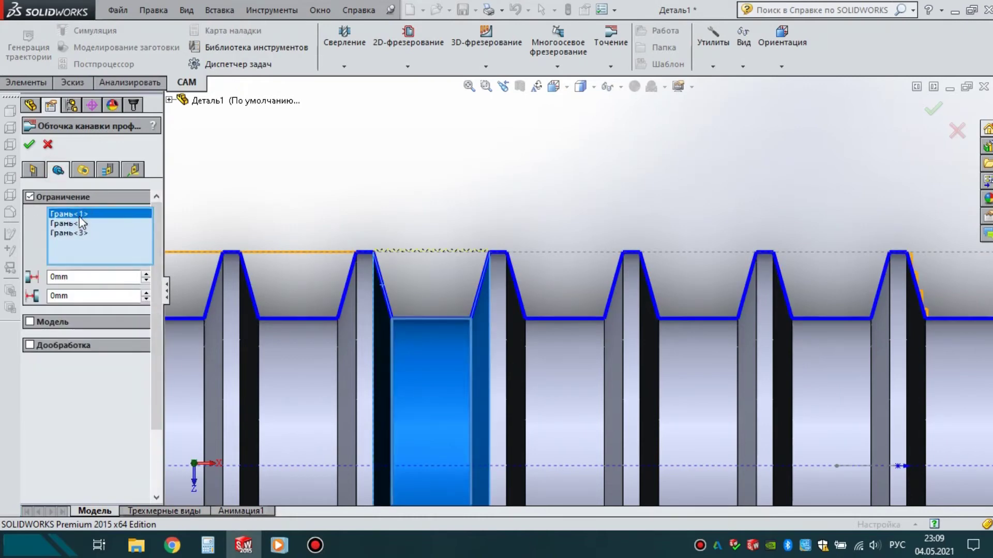
key("Delete")
key("Delete")
key("Delete")
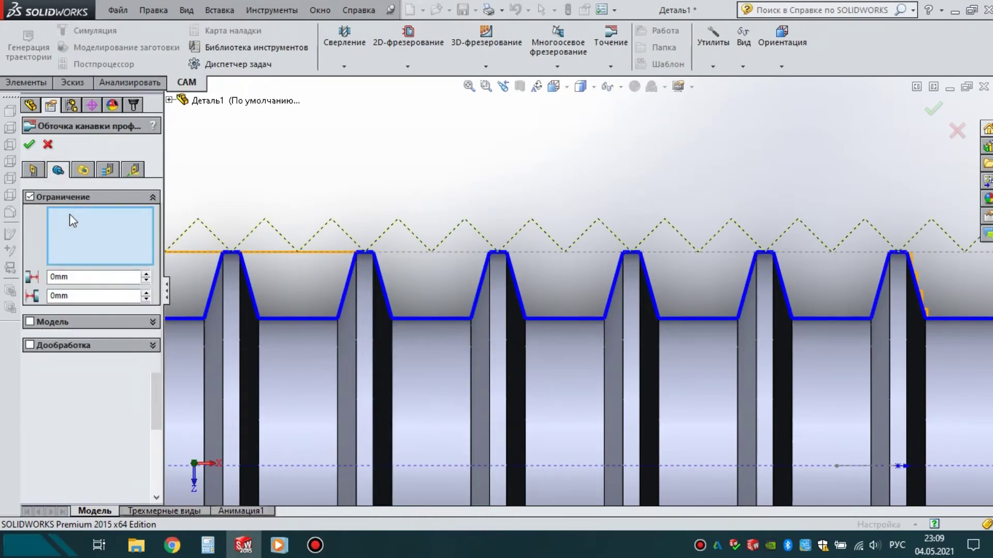
left_click(296, 343)
left_click(345, 338)
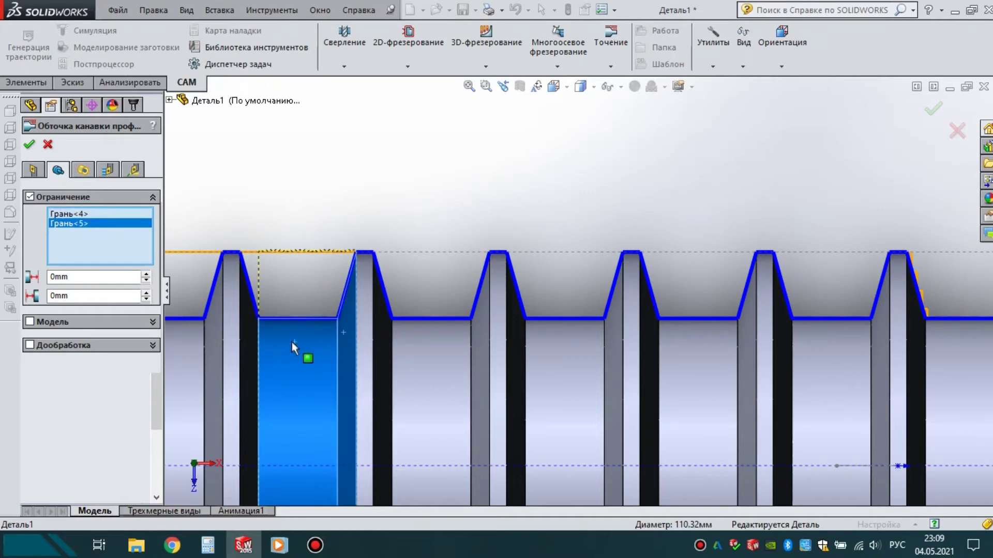
left_click(246, 328)
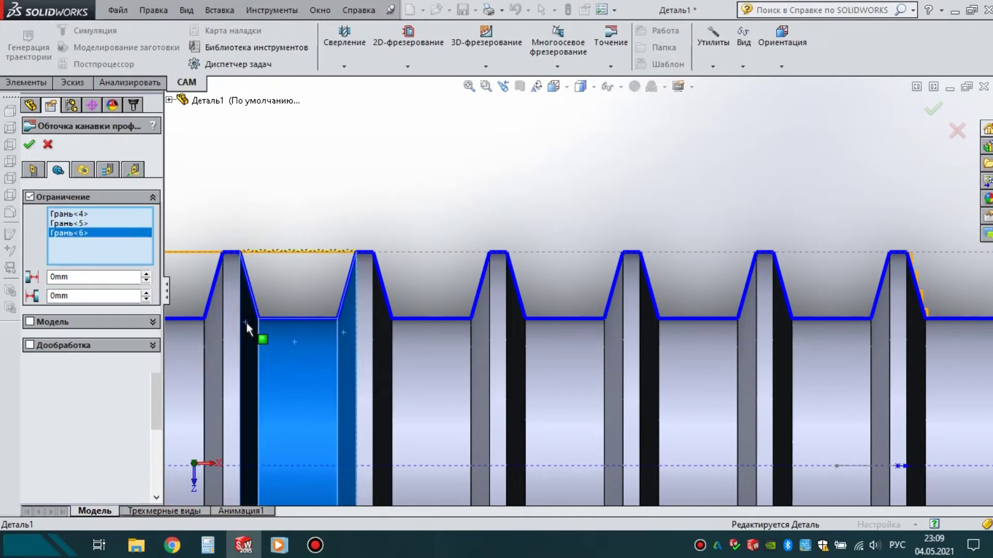
- Set Направление to В обоих направлениях and confirm the operation
left_click(107, 170)
scroll(149, 396, "down", 3)
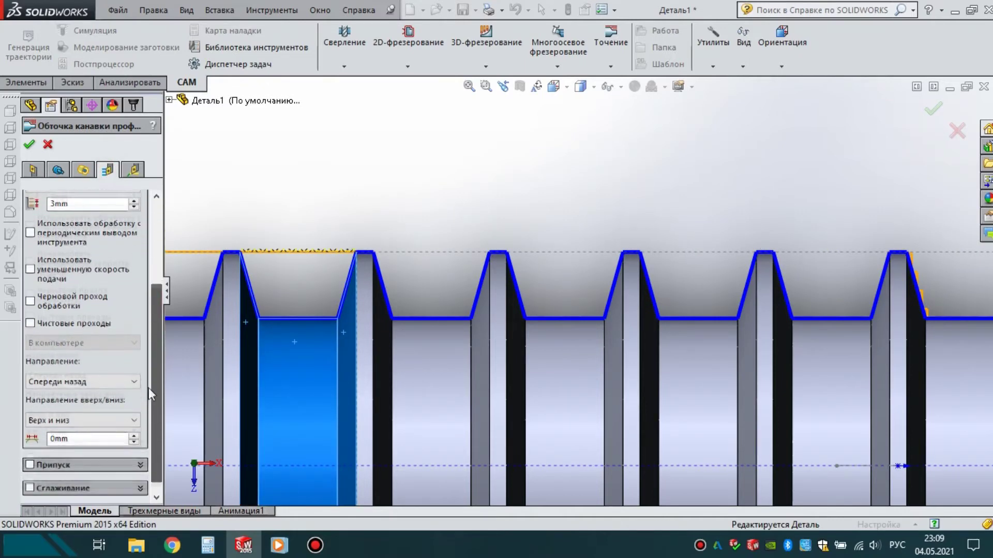
scroll(148, 393, "down", 1)
left_click(60, 371)
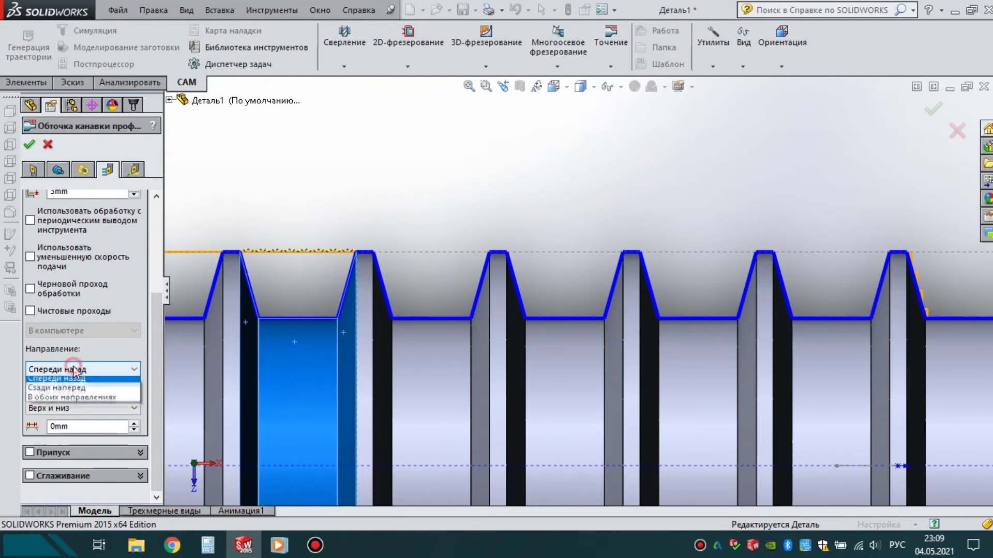
left_click(100, 400)
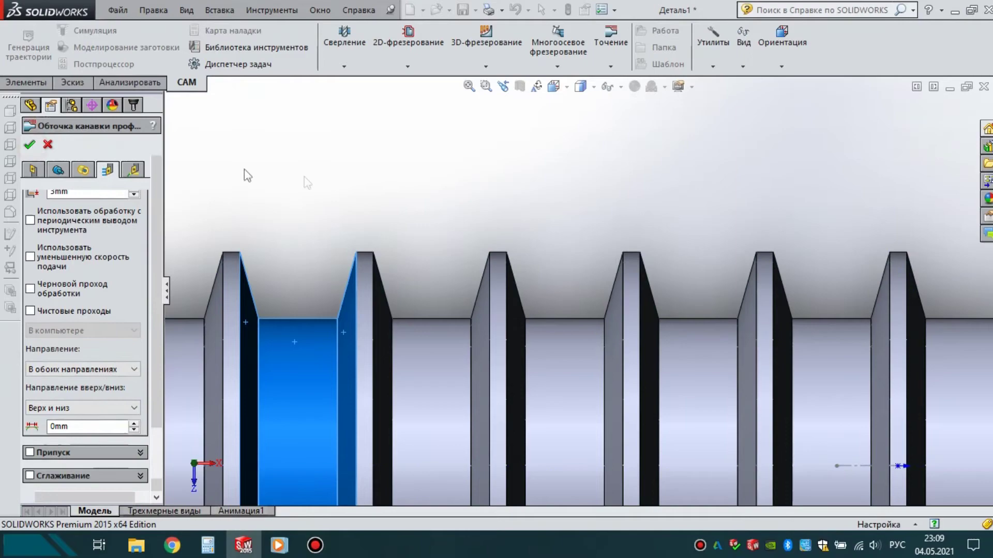
key("Return")
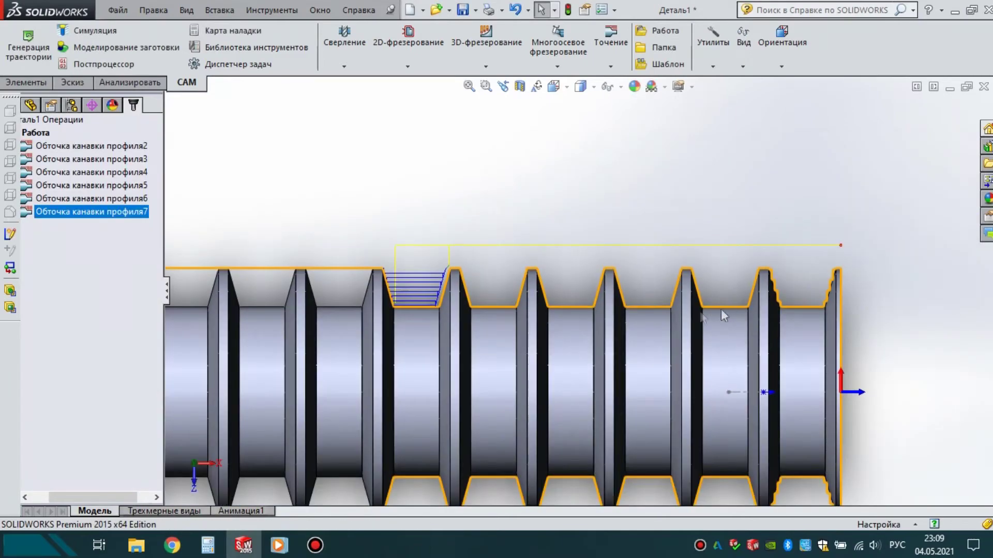
scroll(396, 298, "down", 5)
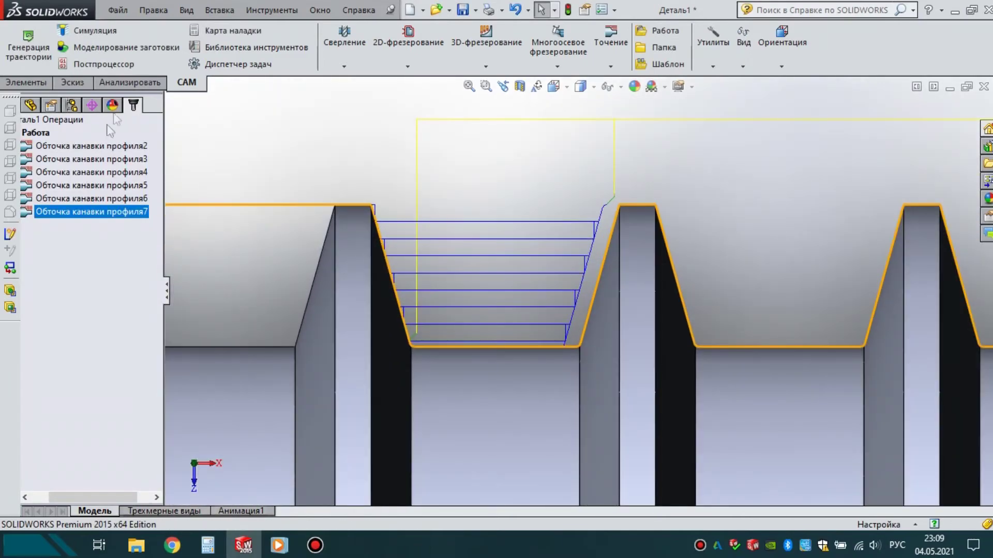
left_click(99, 35)
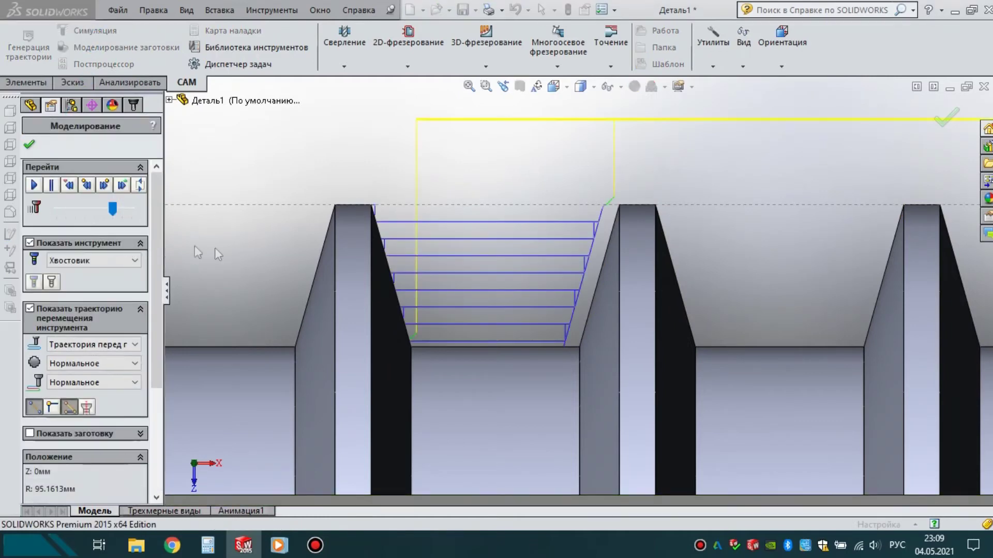
left_click(34, 184)
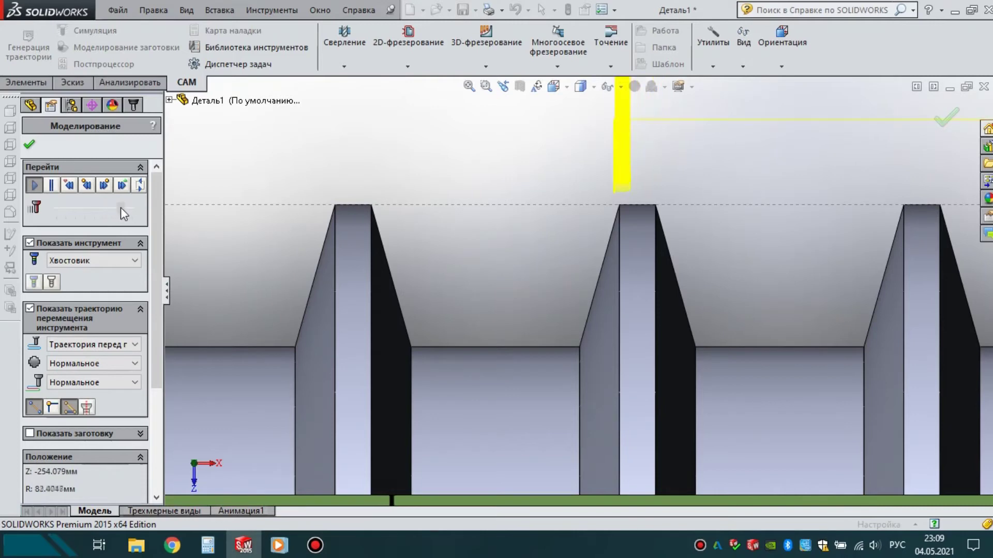
left_click_drag(118, 209, 113, 208)
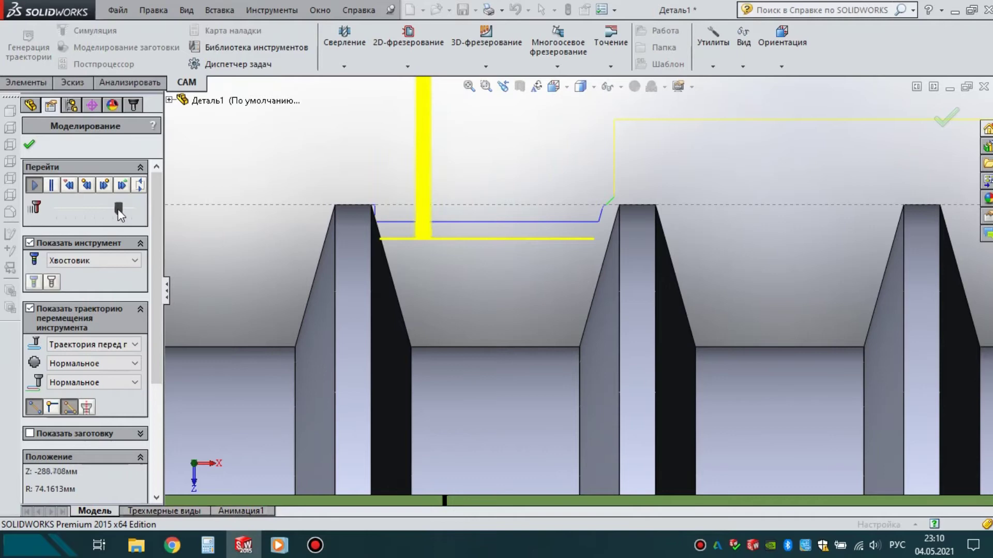
scroll(461, 228, "down", 2)
scroll(522, 221, "up", 1)
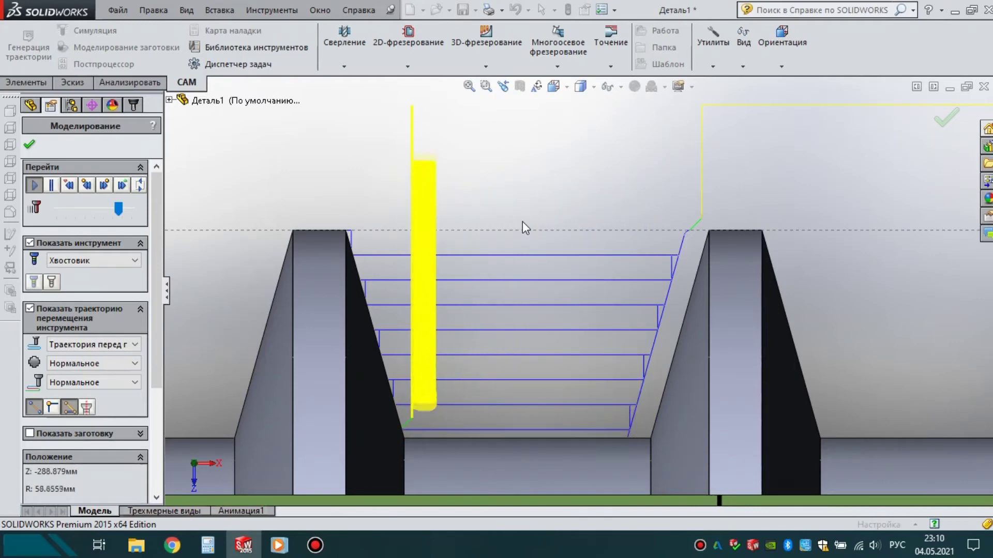
scroll(755, 293, "up", 5)
scroll(754, 293, "up", 5)
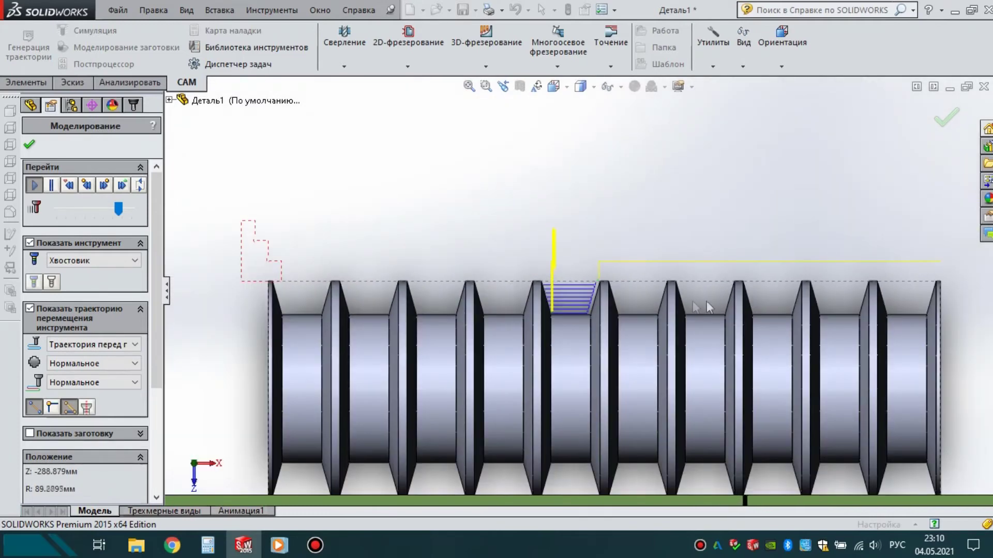
scroll(399, 281, "down", 5)
left_click(28, 148)
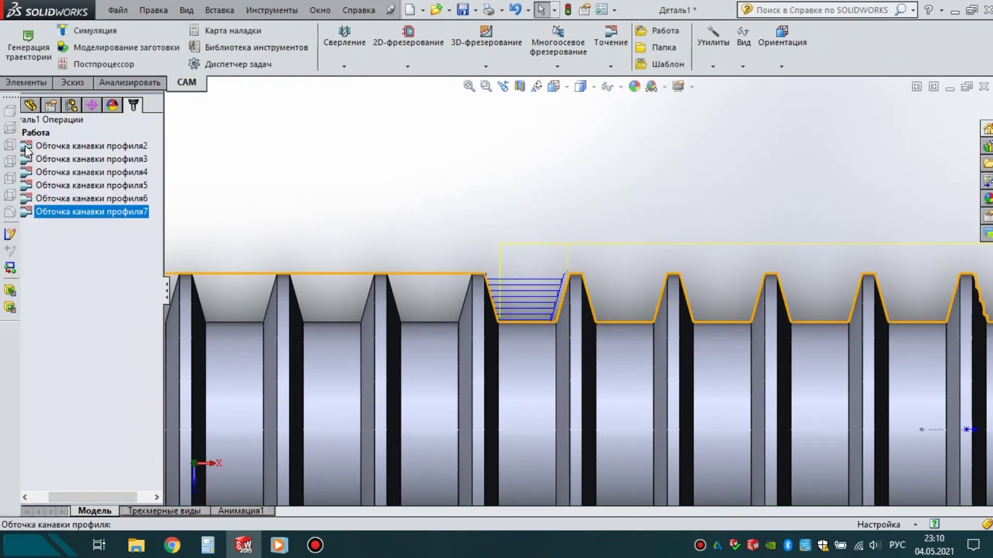
- Duplicate the seventh groove operation into Обточка канавки профиля8 for editing
right_click(93, 213)
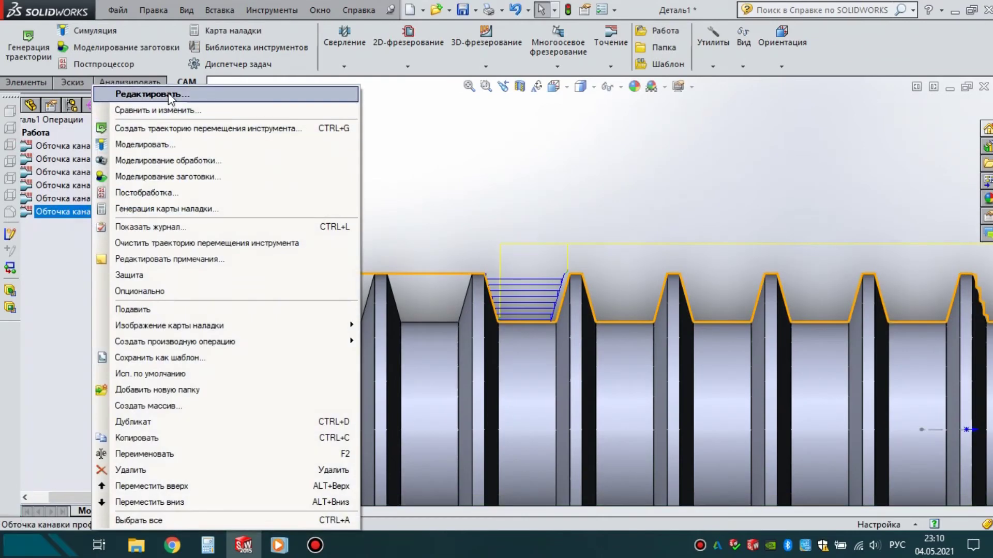
left_click(142, 422)
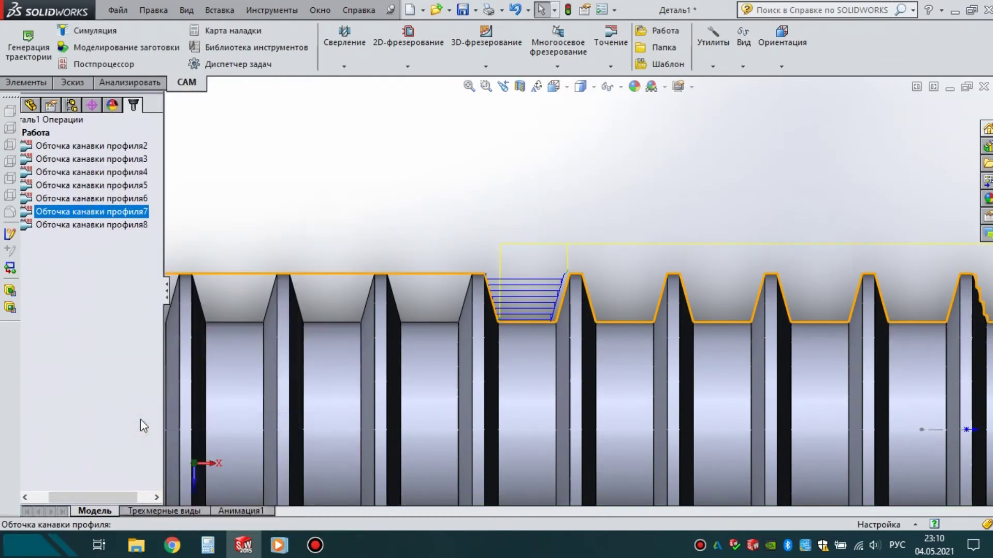
left_click(93, 226)
right_click(92, 226)
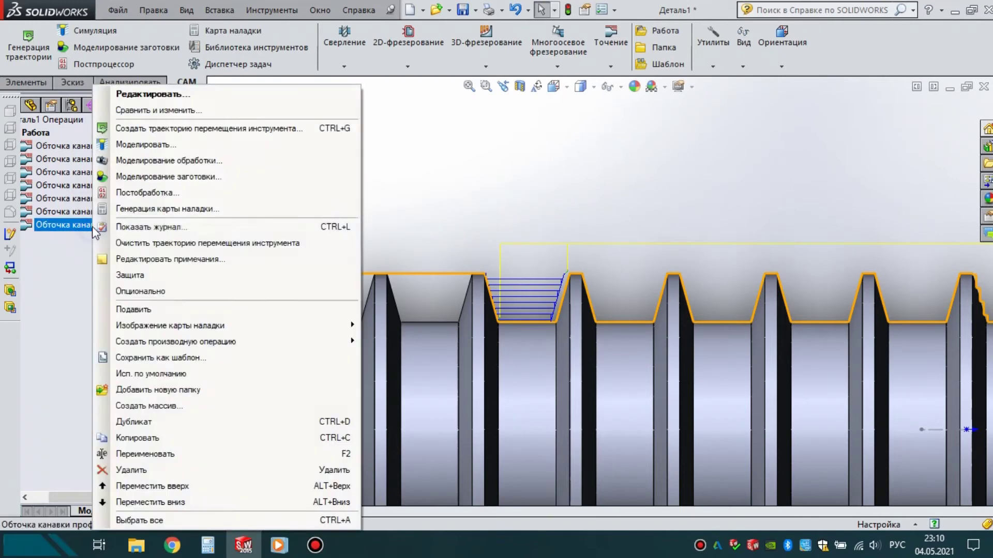
left_click(163, 96)
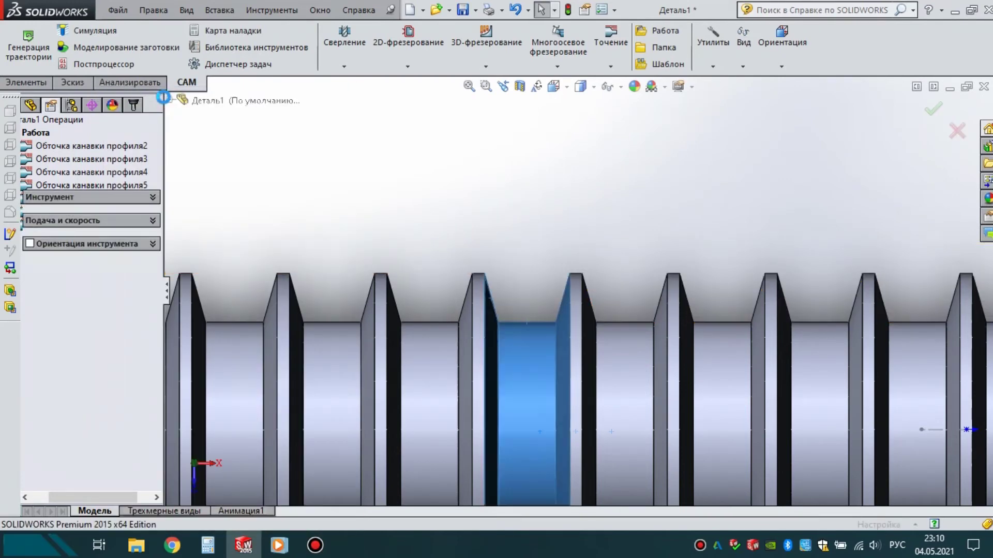
- Replace the Ограничение faces with the next groove's bottom and two side faces
left_click(58, 170)
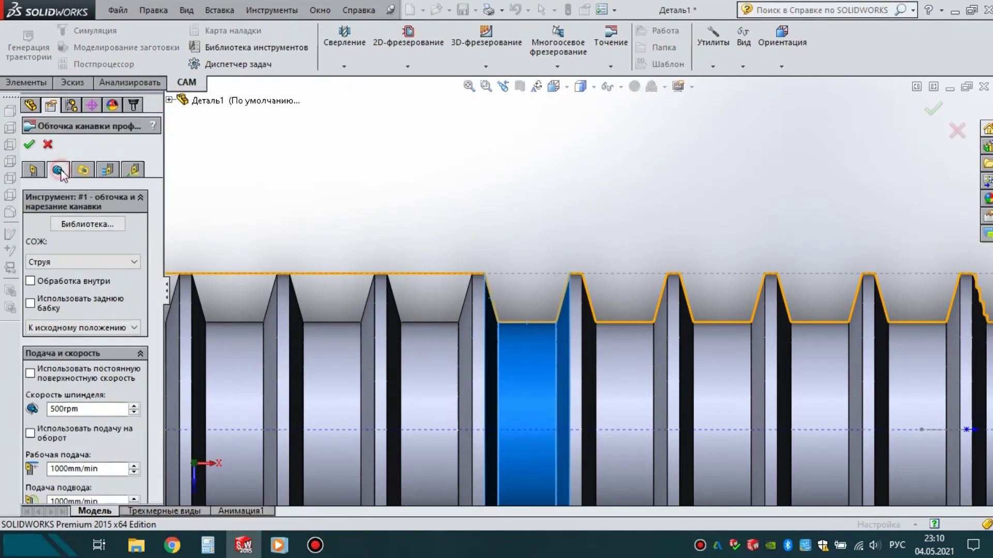
scroll(647, 409, "down", 2)
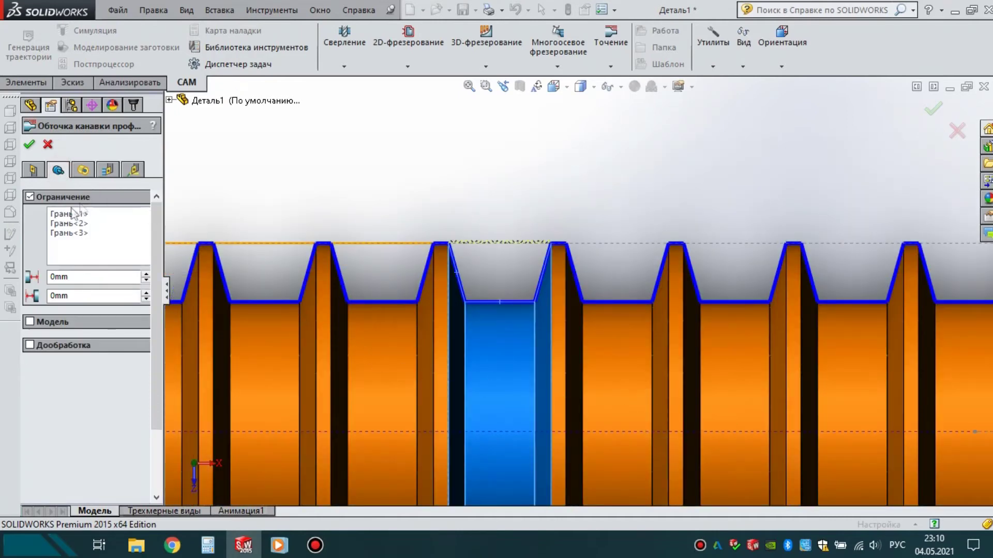
left_click(63, 214)
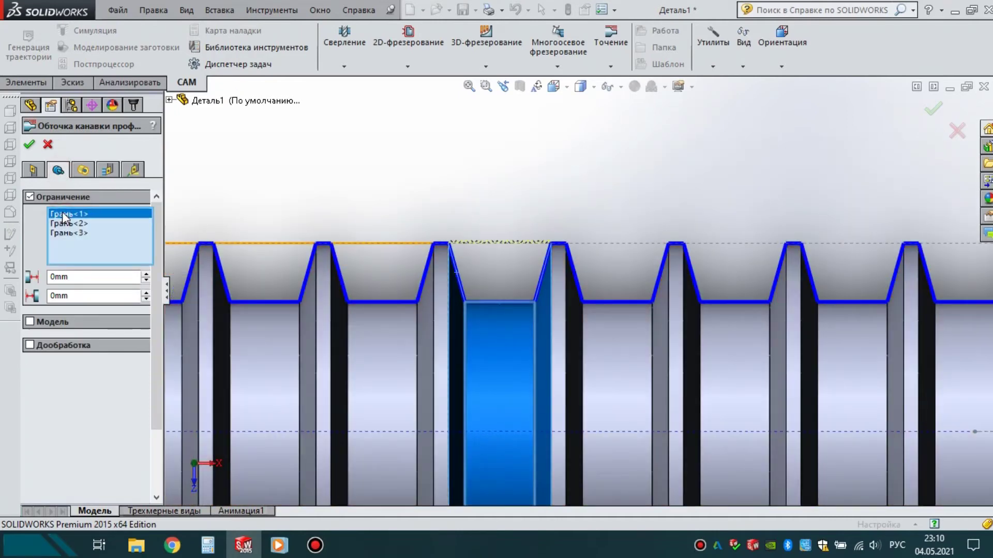
key("Delete")
key("Delete")
left_click(73, 217)
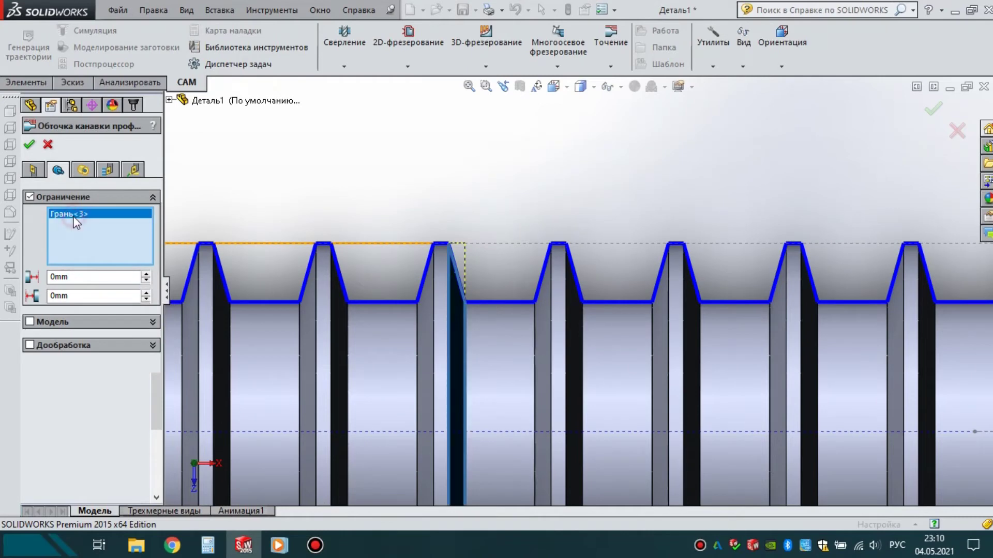
key("Delete")
left_click(381, 339)
scroll(383, 337, "down", 1)
scroll(383, 337, "down", 3)
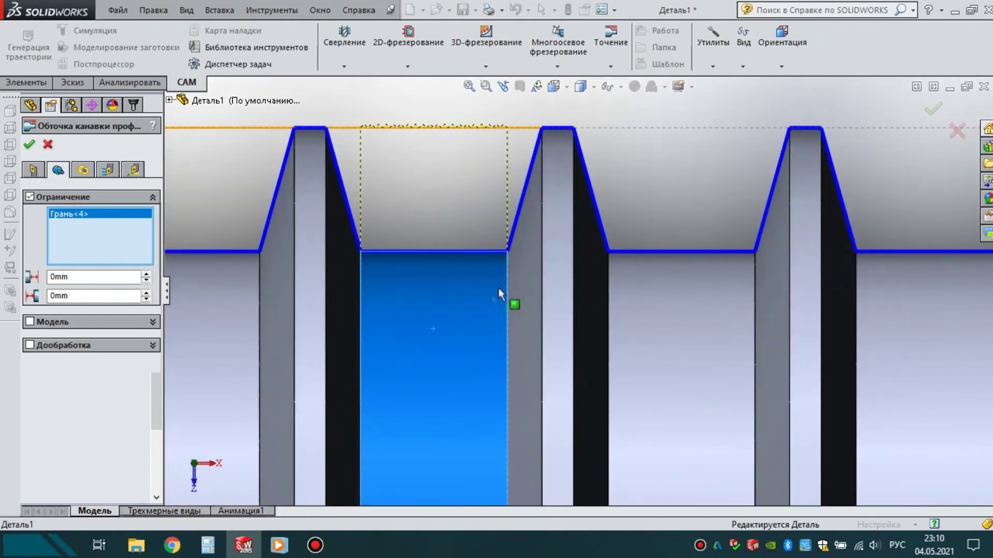
left_click(516, 271)
scroll(587, 252, "up", 3)
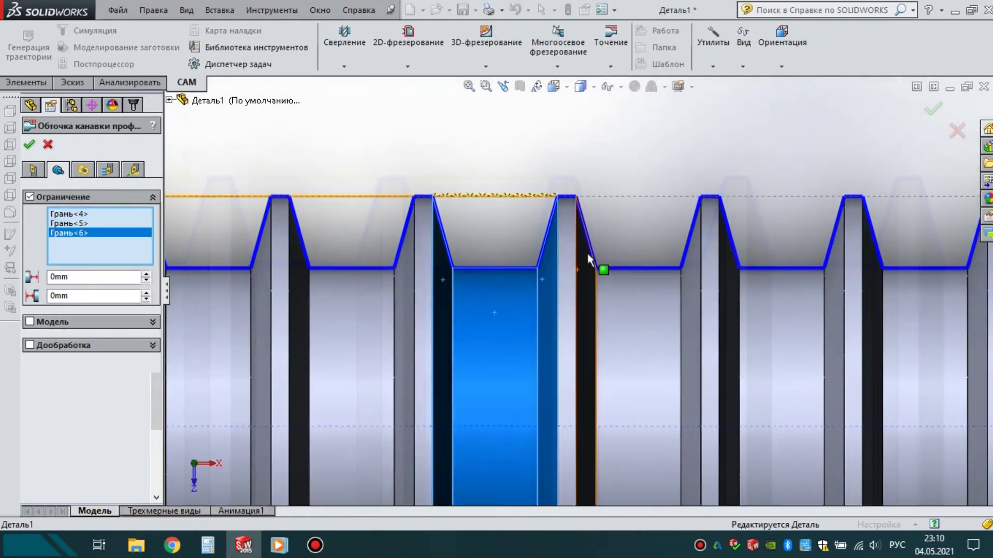
- Set Образец прорезания канавок to Полный шаг по глубине and generate the toolpath
left_click(107, 169)
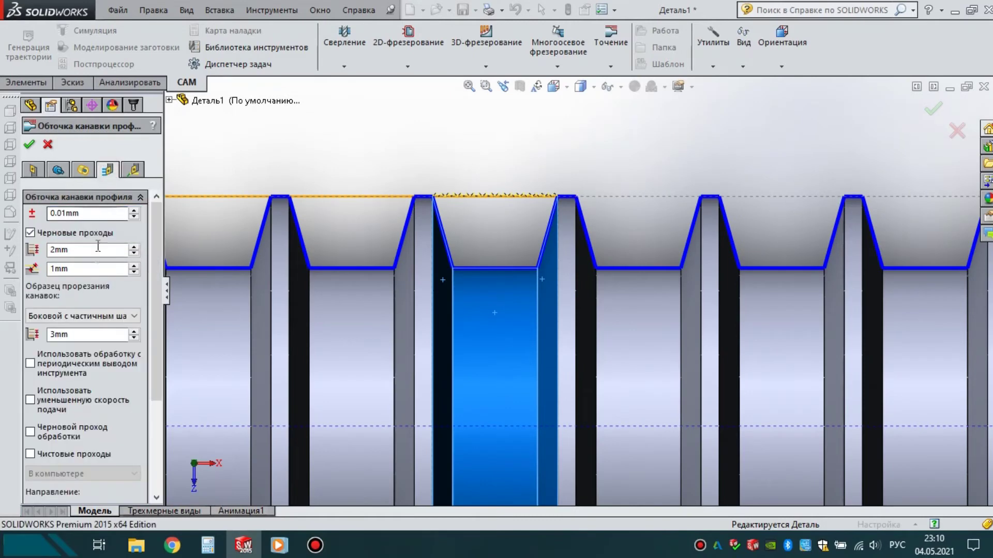
left_click(83, 313)
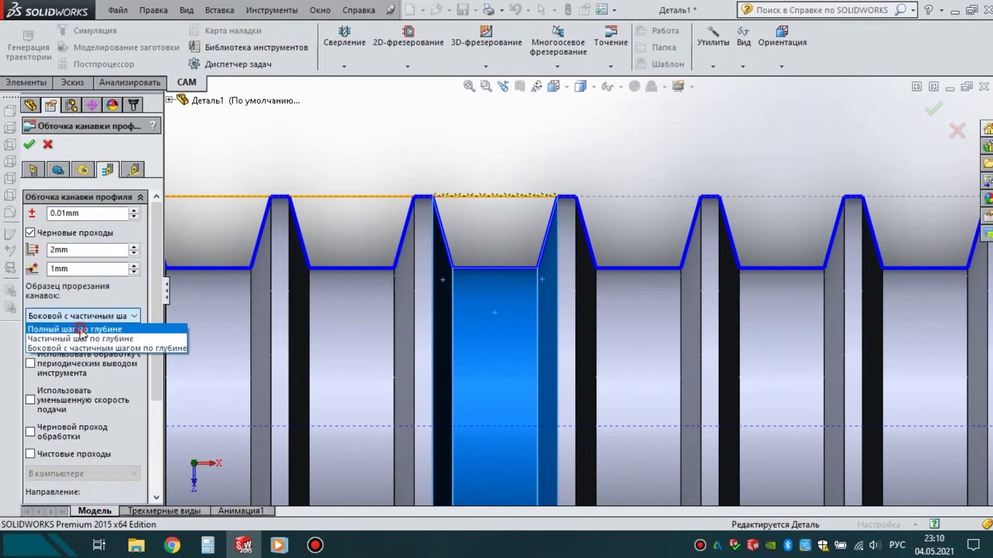
left_click(82, 331)
left_click_drag(150, 308, 151, 388)
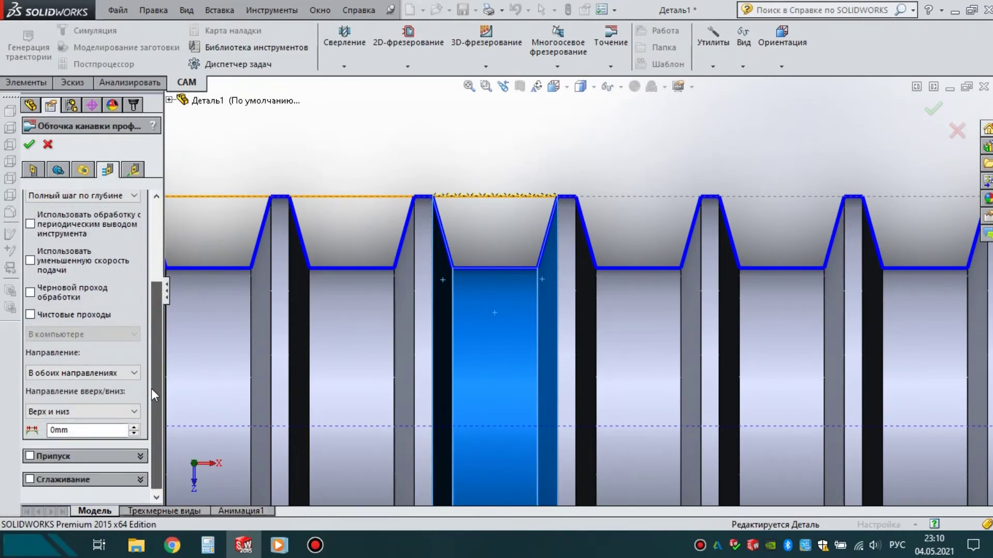
left_click(27, 146)
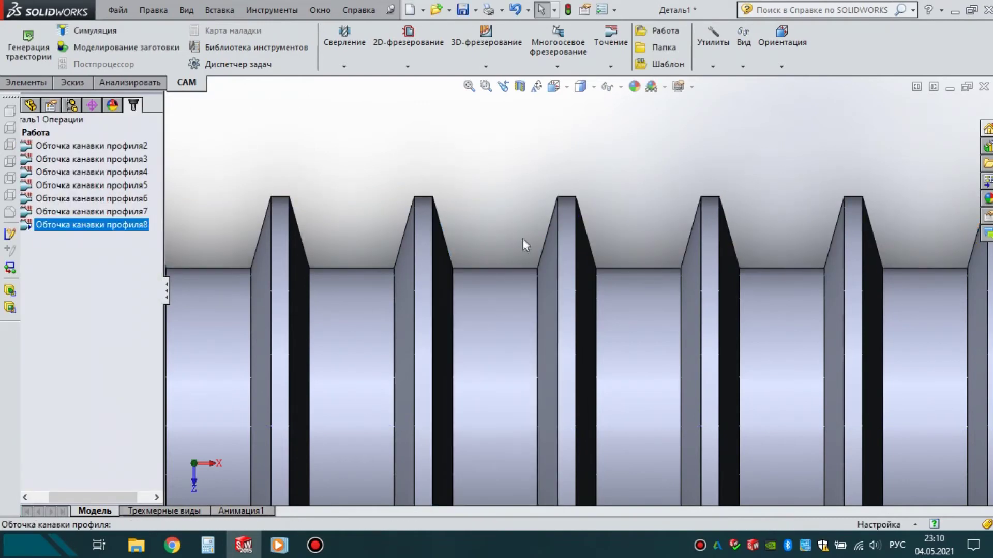
scroll(513, 218, "down", 4)
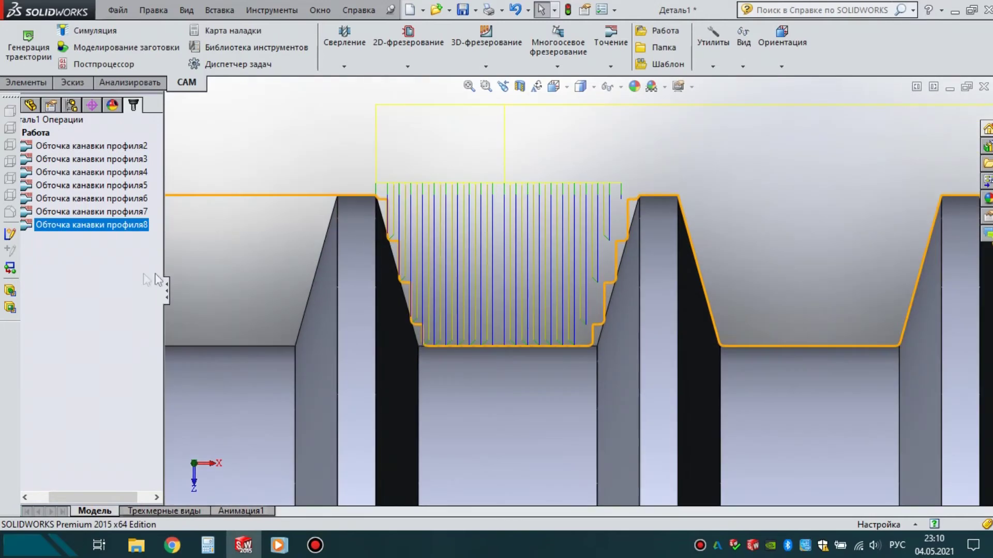
right_click(73, 225)
- Switch Обточка канавки профиля8 to Боковой с частичным шагом по глубине, 1mm step, Только вниз
left_click(93, 92)
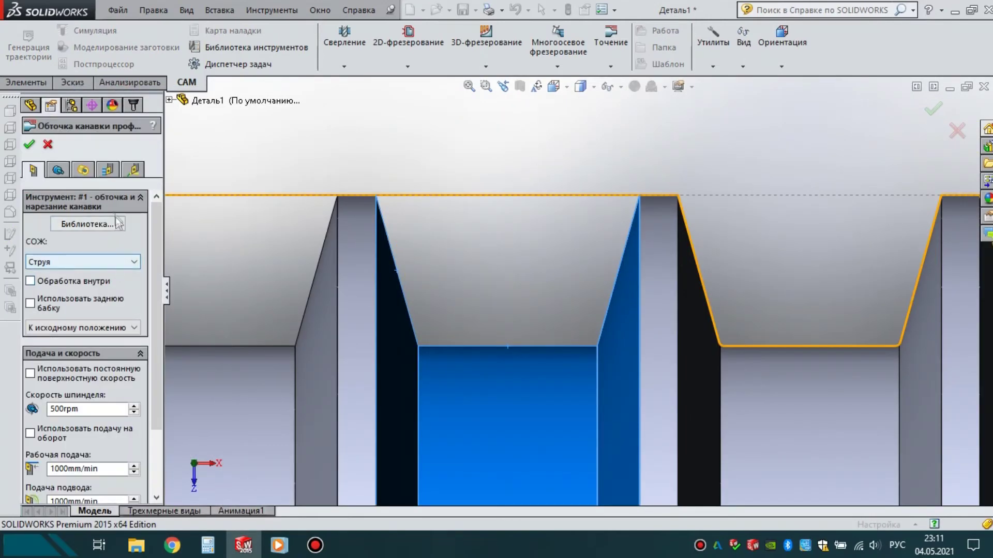
left_click(111, 171)
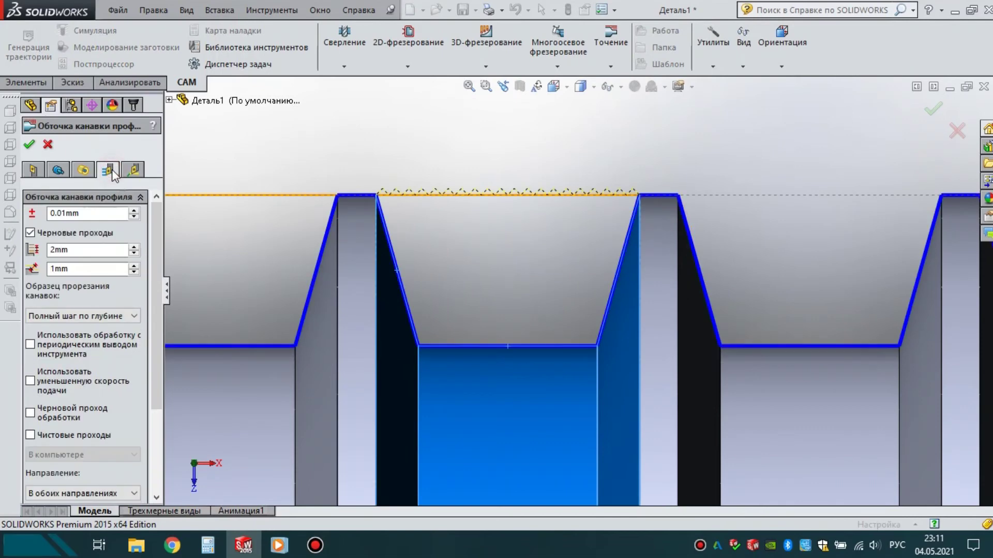
left_click(88, 317)
left_click(89, 347)
type("1")
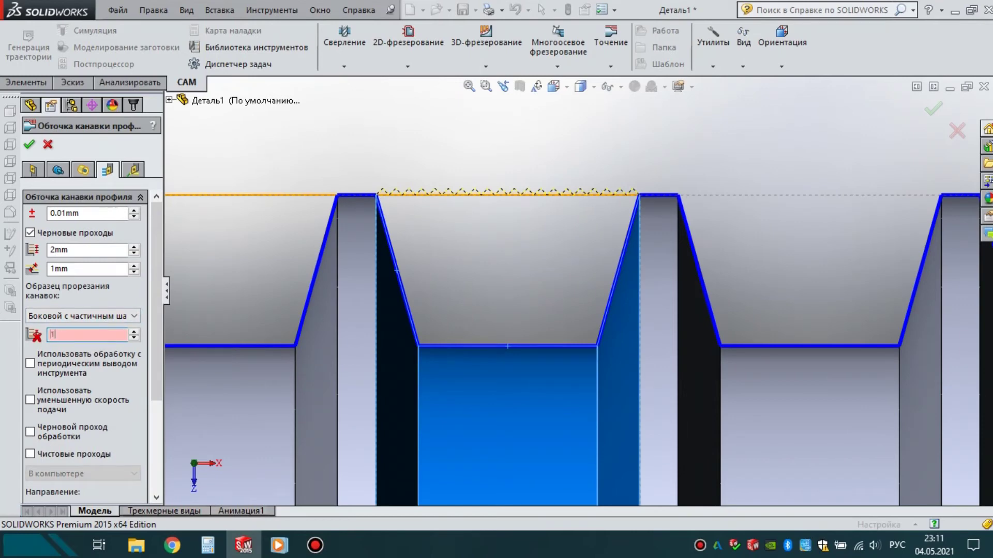
left_click_drag(152, 352, 157, 427)
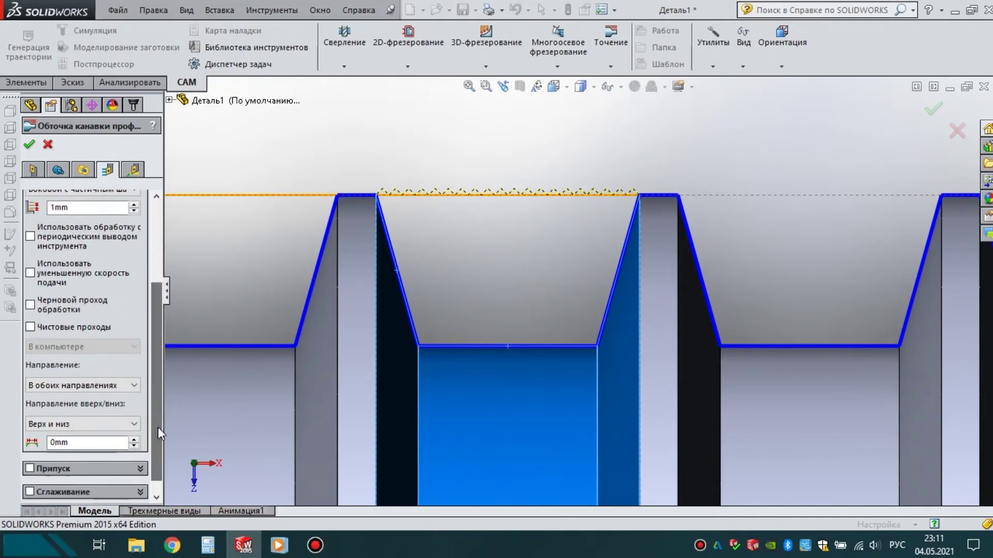
left_click(91, 425)
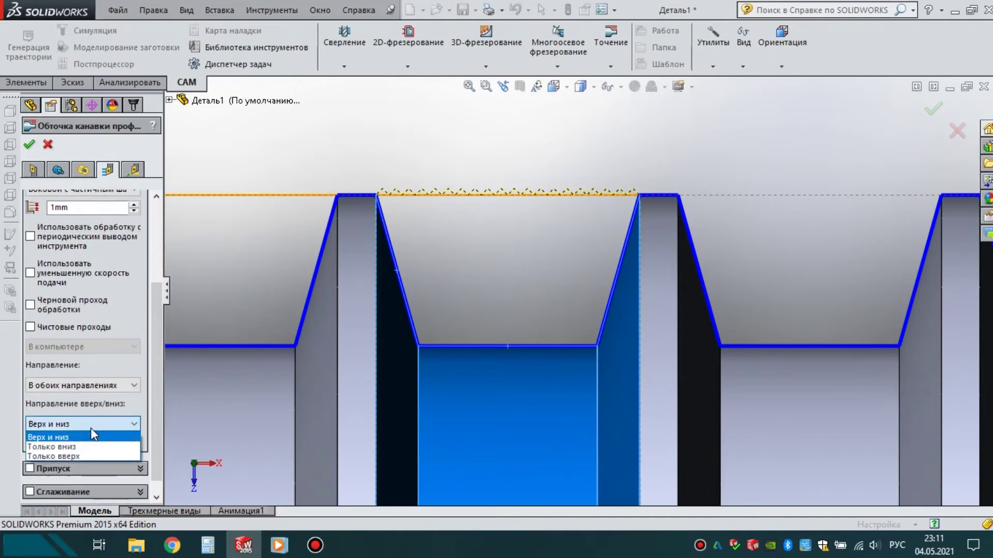
left_click(86, 448)
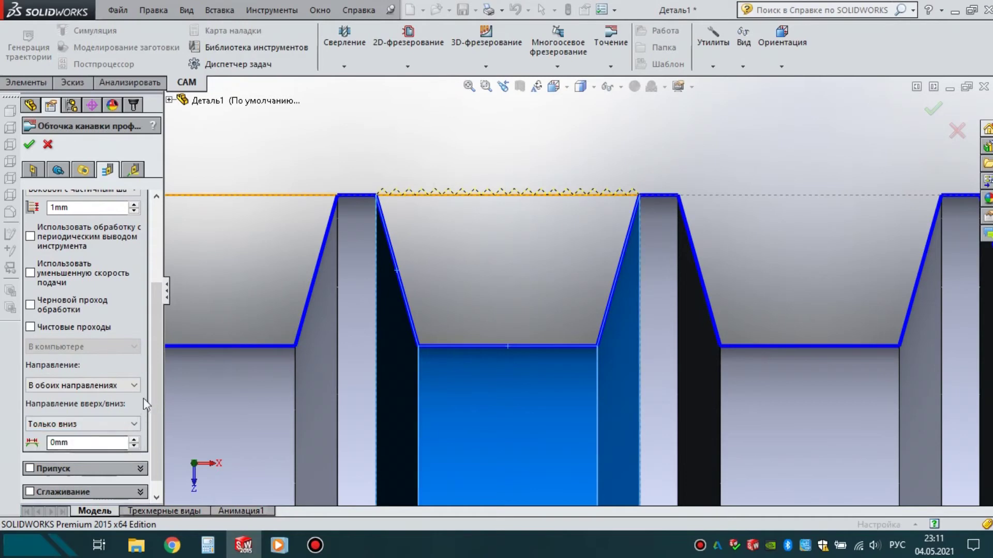
left_click(29, 144)
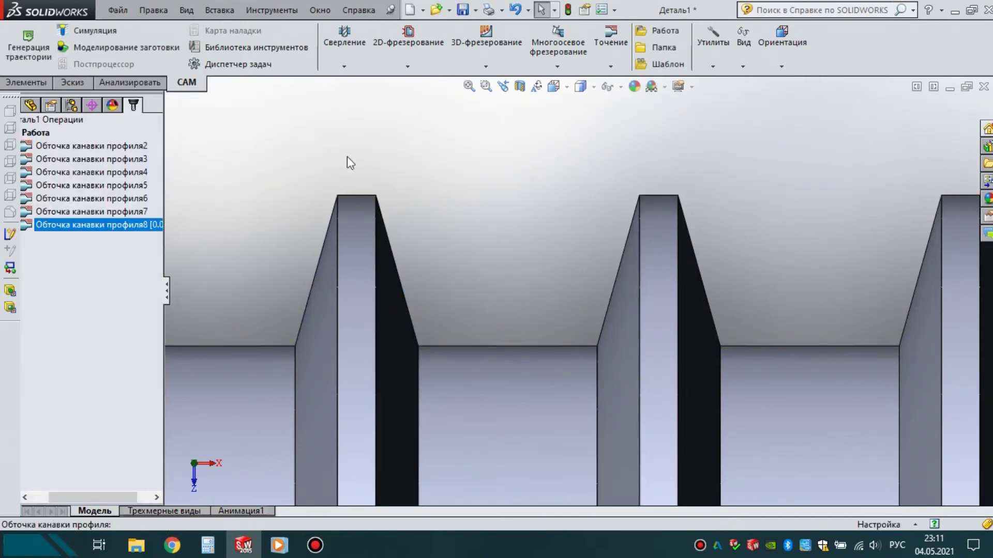
scroll(448, 210, "down", 2)
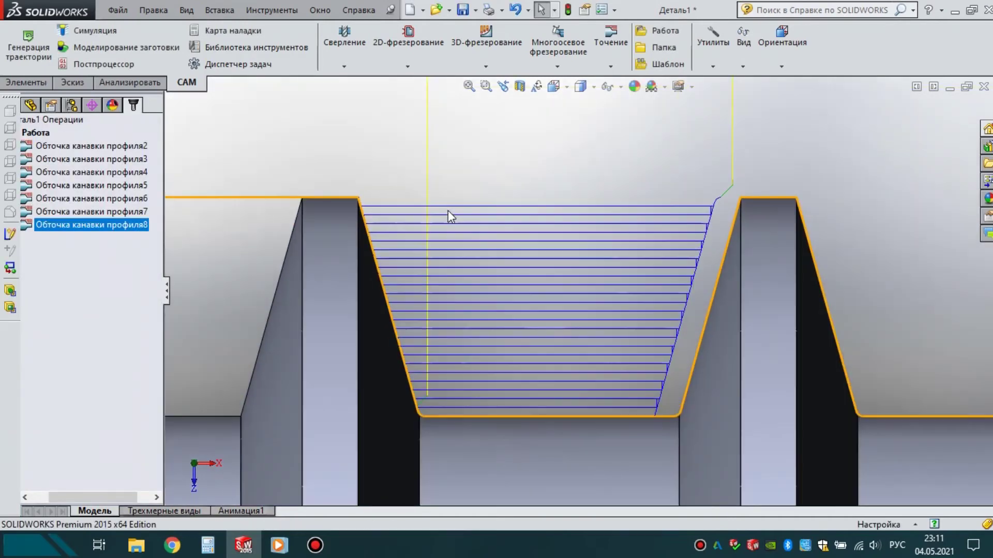
left_click(91, 35)
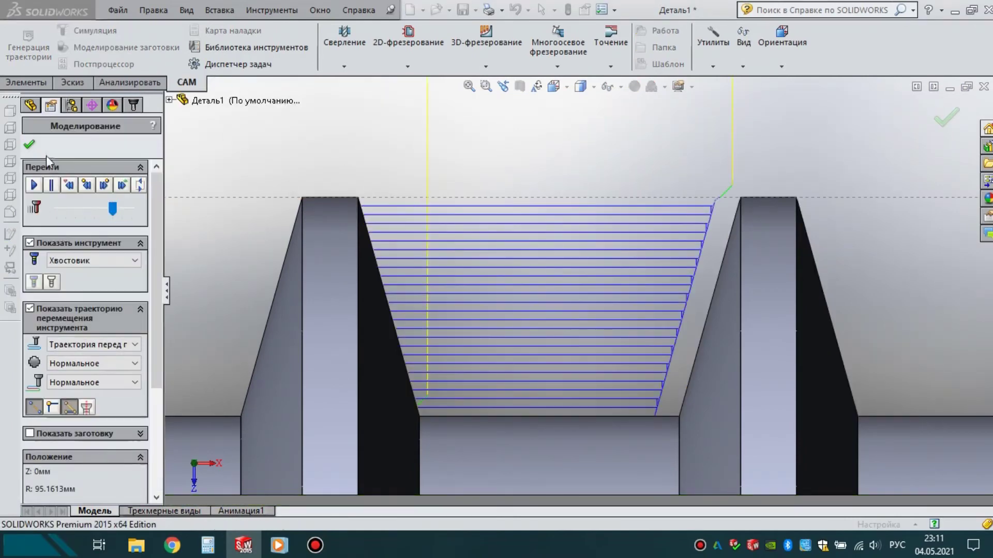
left_click(35, 185)
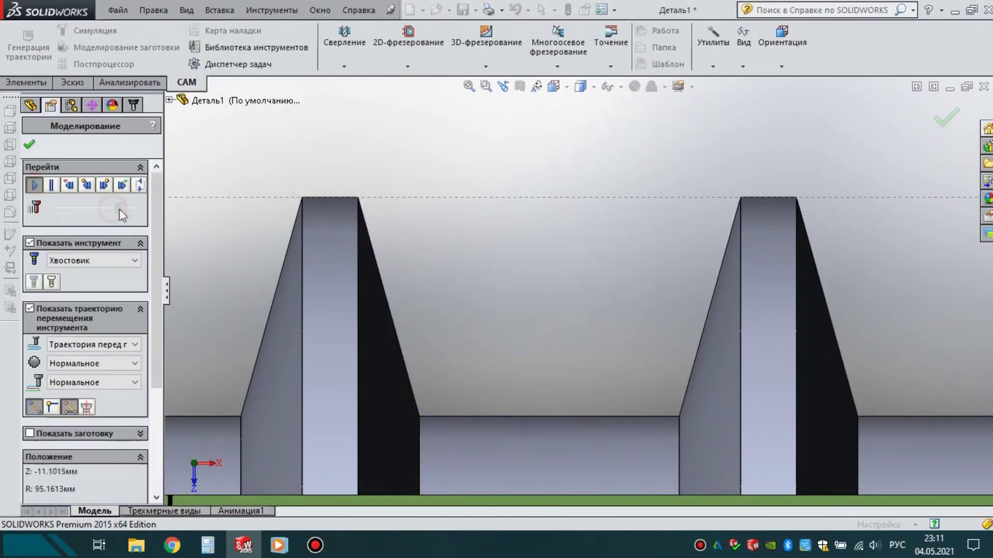
left_click_drag(129, 209, 120, 211)
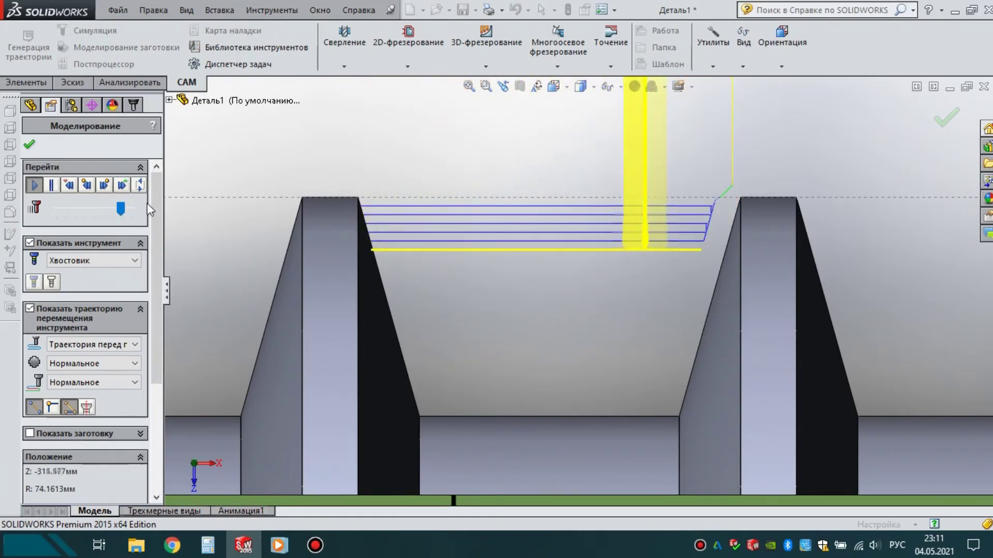
left_click_drag(121, 207, 127, 210)
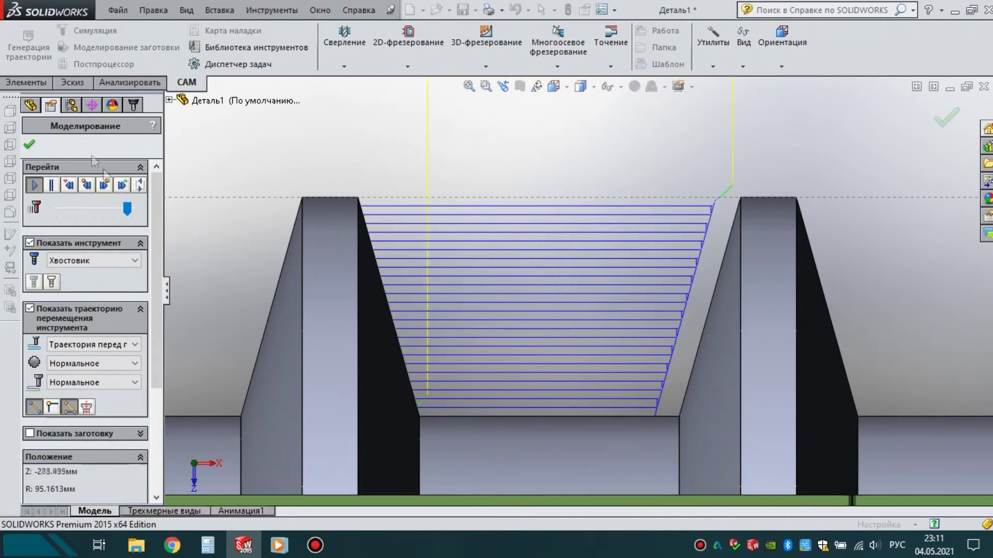
left_click(30, 146)
scroll(708, 300, "up", 4)
scroll(533, 292, "down", 3)
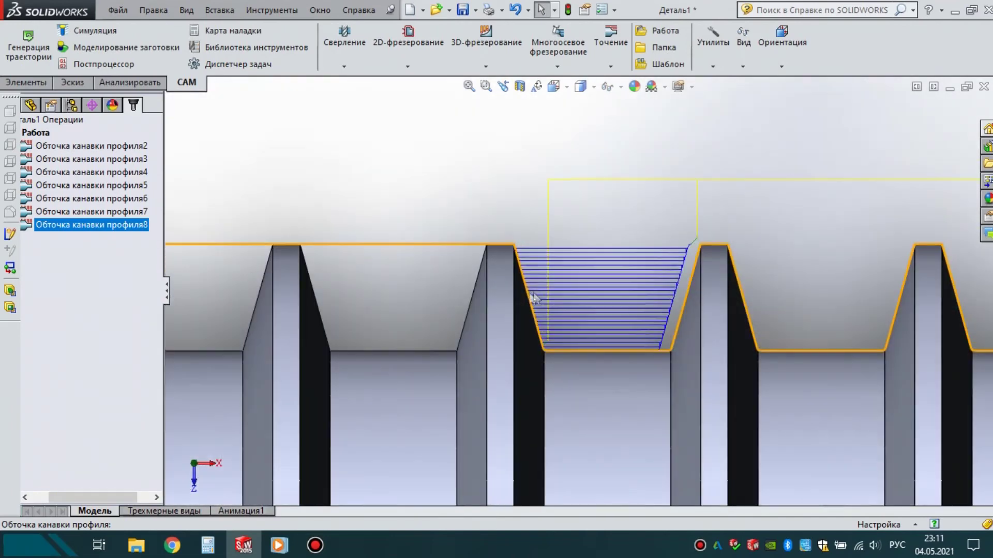
right_click(123, 225)
- Turn off Подвод and Отвод lead moves on Обточка канавки профиля8, keeping Минимальный отвод retract
left_click(204, 93)
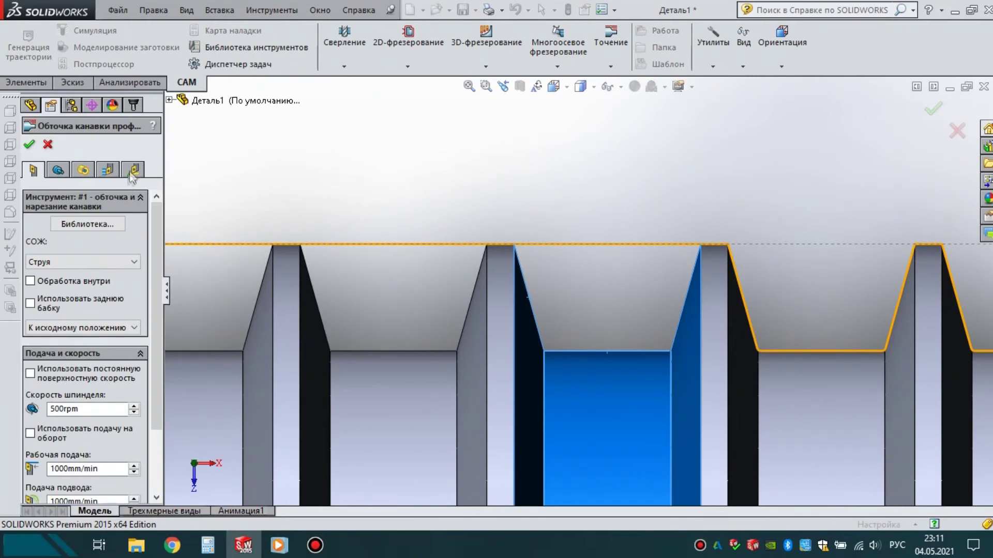
left_click(132, 171)
left_click(99, 233)
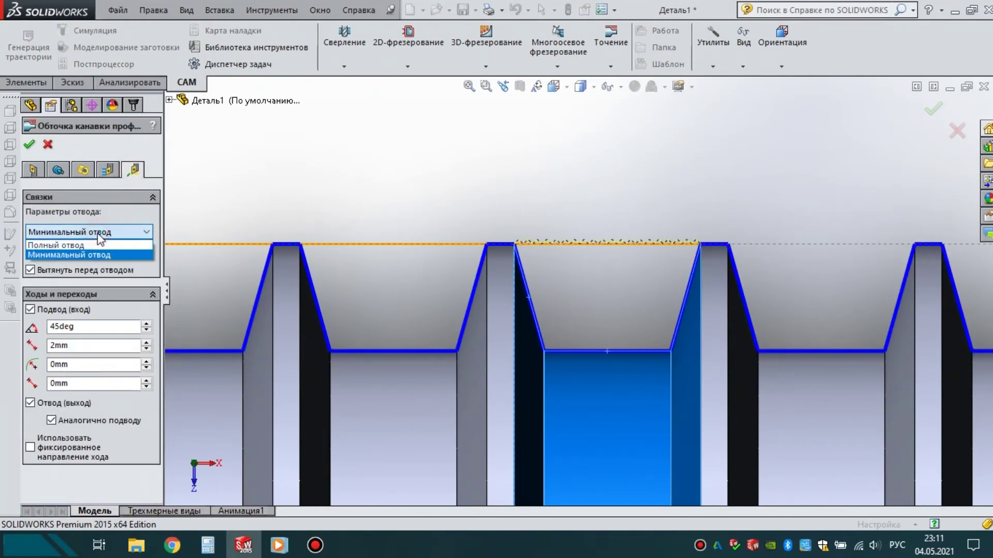
left_click(100, 238)
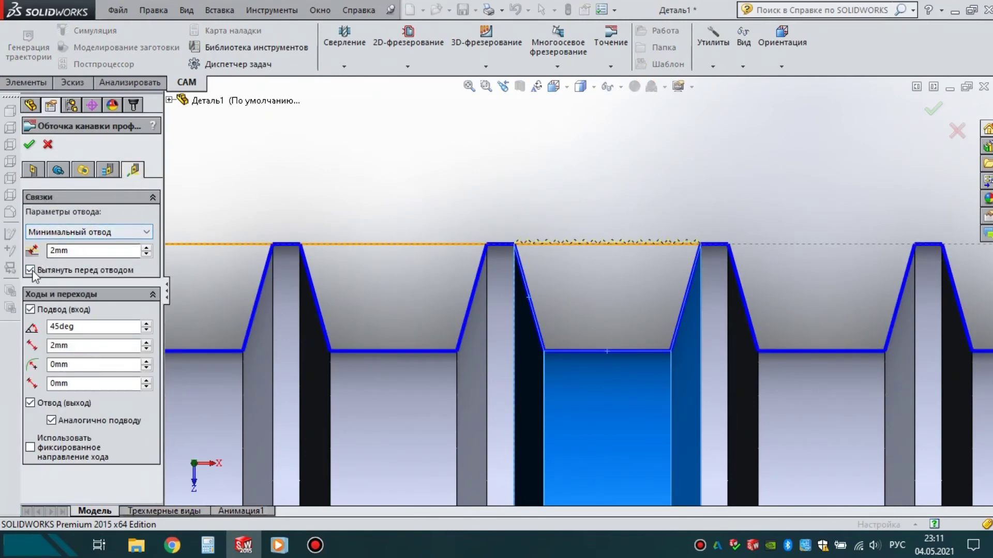
left_click(30, 309)
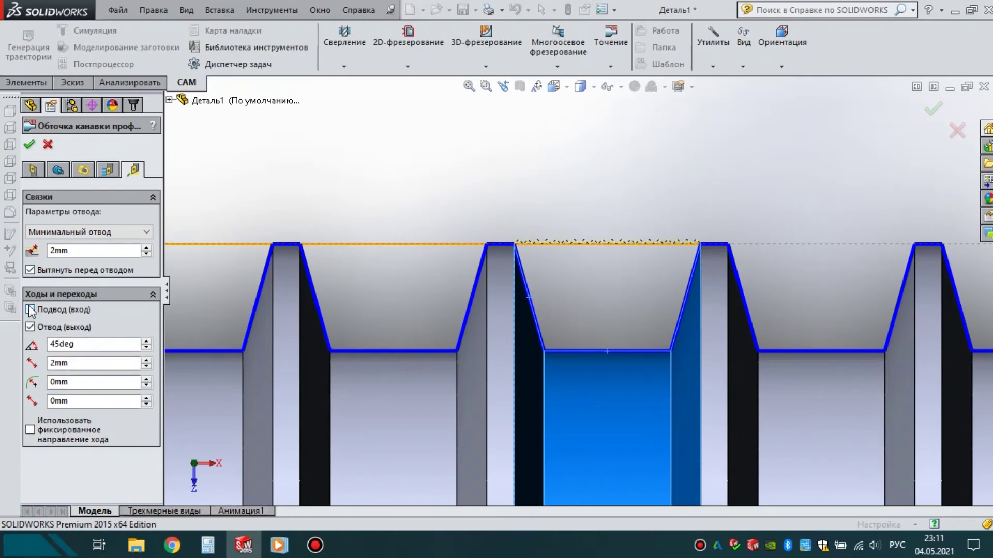
left_click(30, 328)
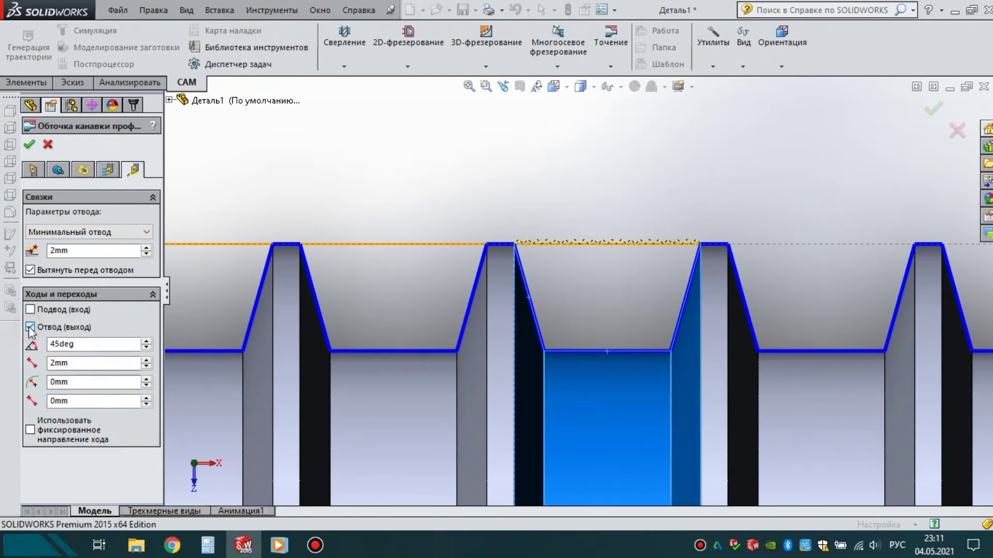
left_click(29, 144)
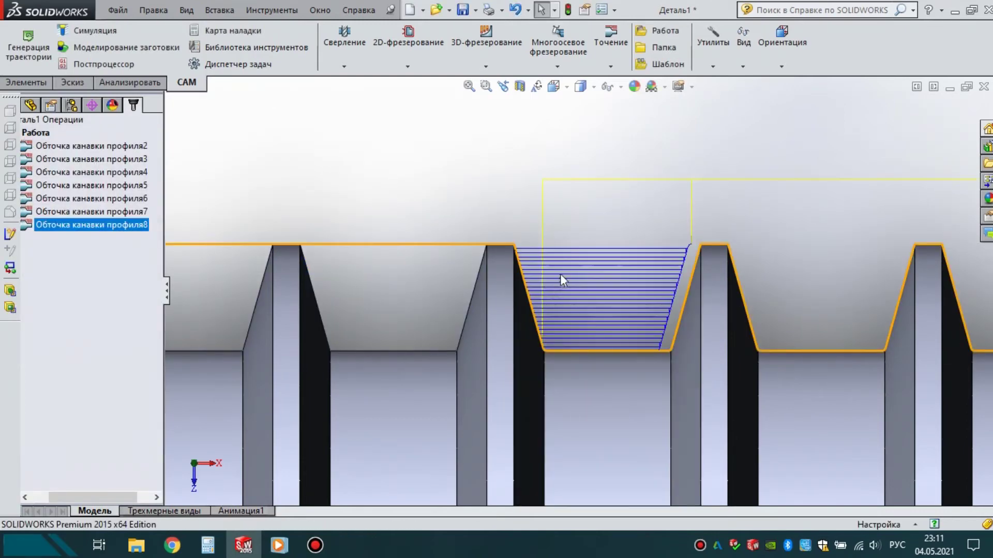
- Play a simulation of the updated eighth groove toolpath, then close it
scroll(628, 266, "down", 2)
scroll(628, 266, "down", 1)
left_click(93, 31)
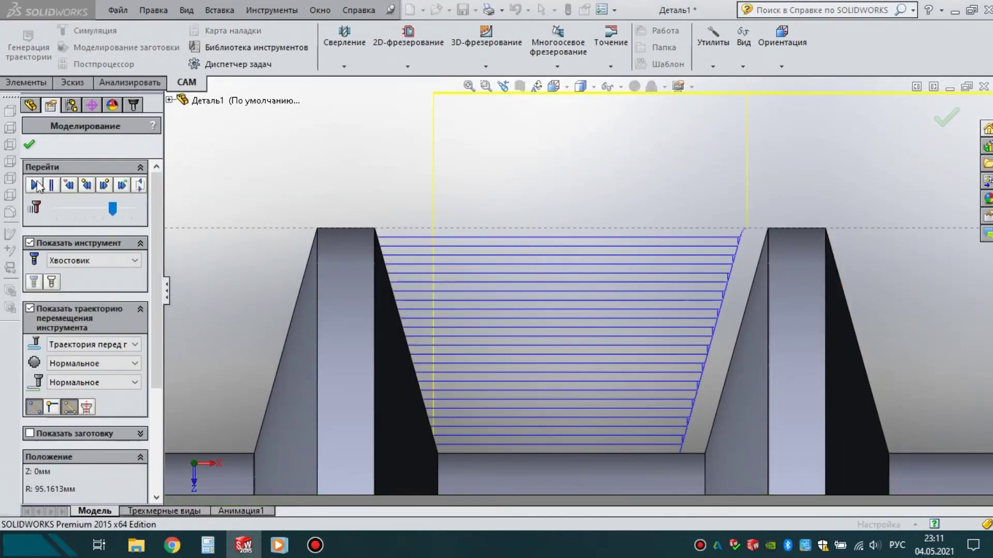
left_click(35, 186)
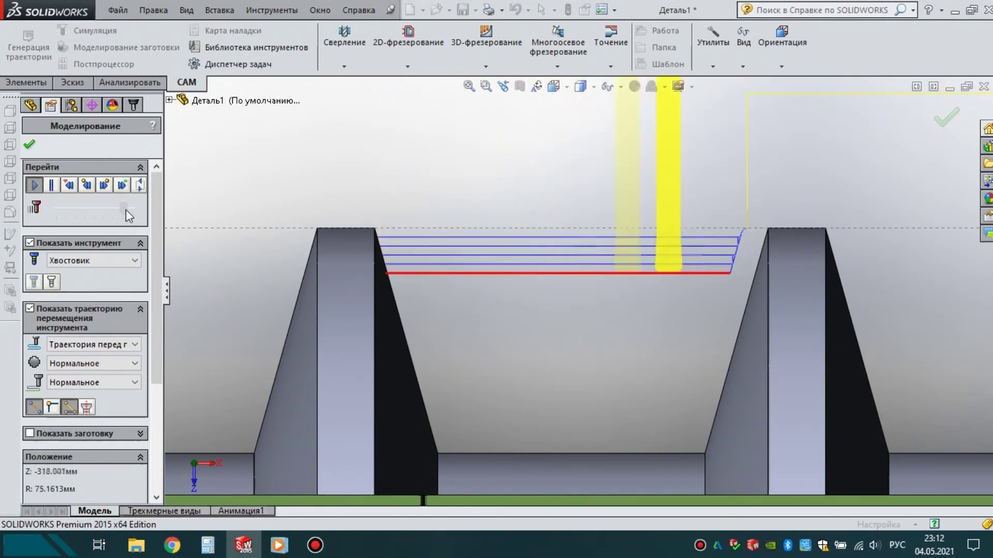
left_click(29, 144)
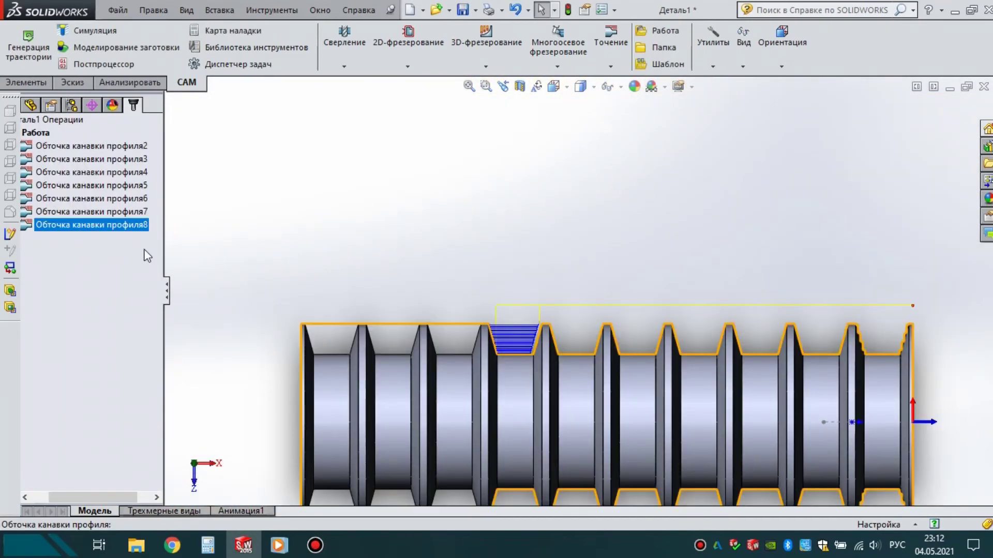
- Select groove operations 2–8 together, then show only Обточка канавки профиля8's toolpath
left_click_drag(124, 257, 86, 147)
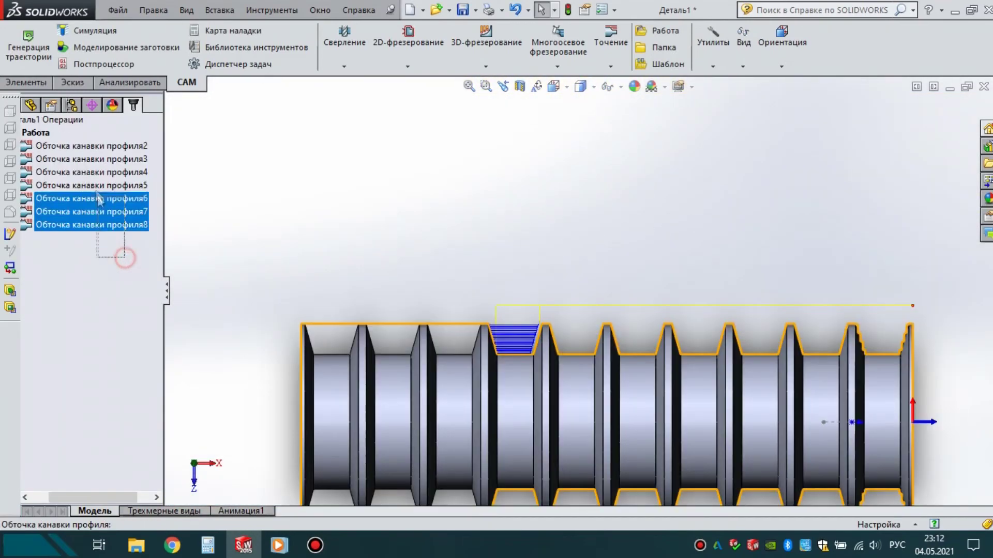
scroll(724, 338, "down", 3)
scroll(600, 318, "down", 2)
scroll(592, 313, "up", 3)
scroll(648, 318, "up", 3)
scroll(647, 317, "up", 2)
scroll(818, 310, "down", 5)
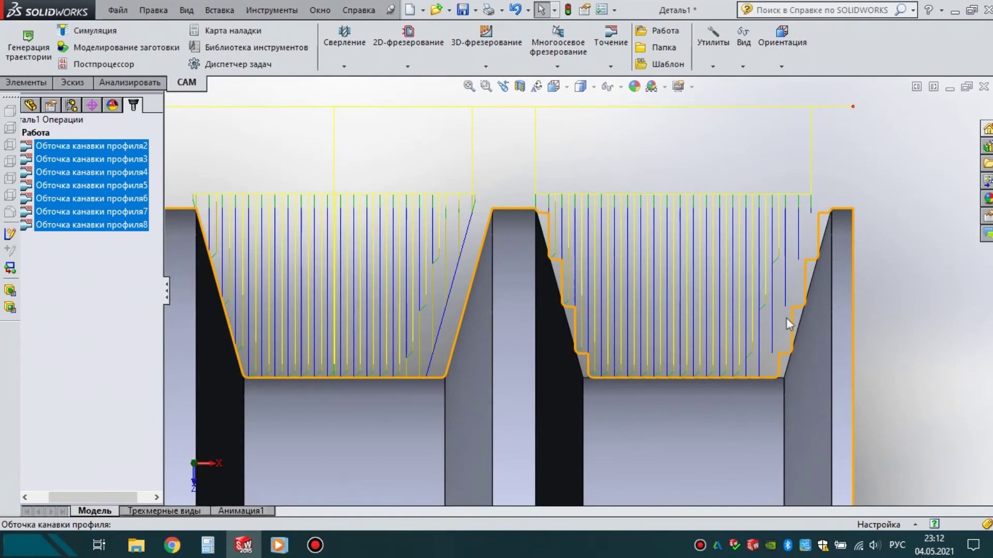
scroll(672, 331, "up", 3)
scroll(724, 333, "up", 3)
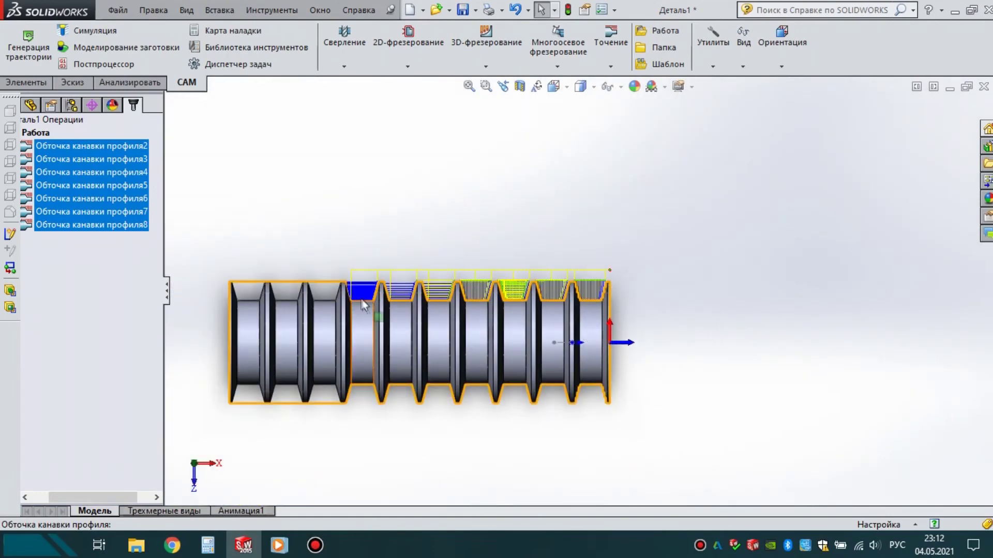
scroll(365, 294, "down", 4)
scroll(365, 294, "down", 3)
left_click(93, 286)
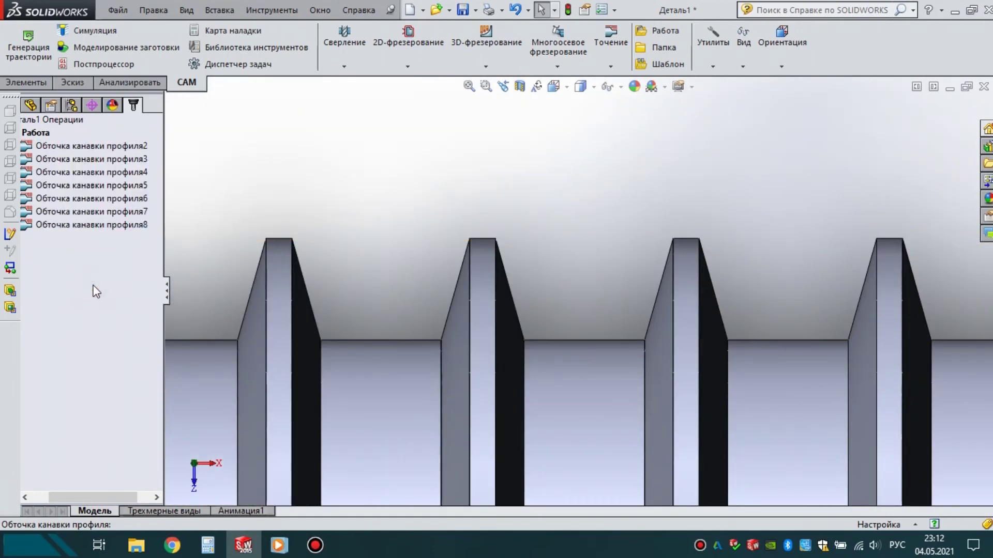
left_click(114, 226)
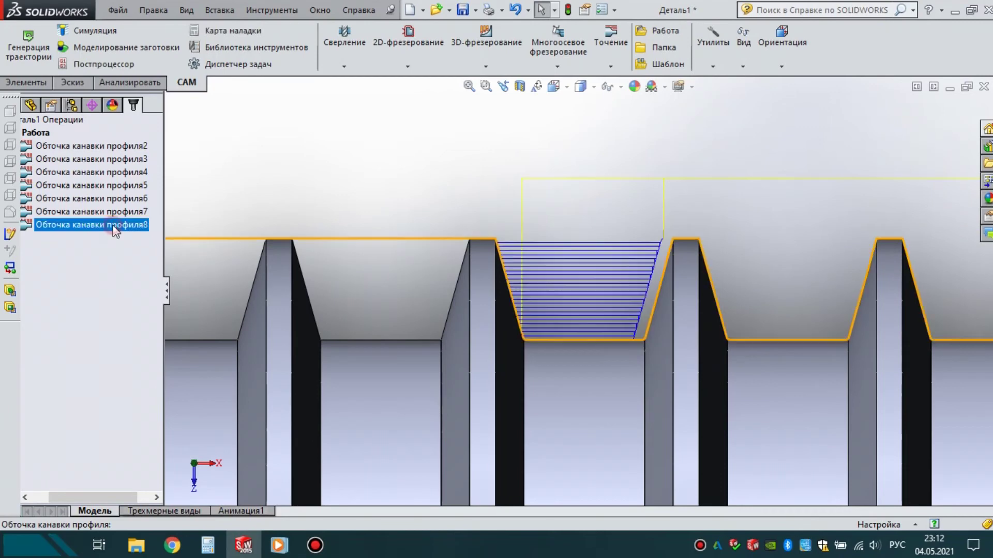
right_click(114, 230)
- Duplicate operation 8 into Обточка канавки профиля9 for editing
left_click(155, 421)
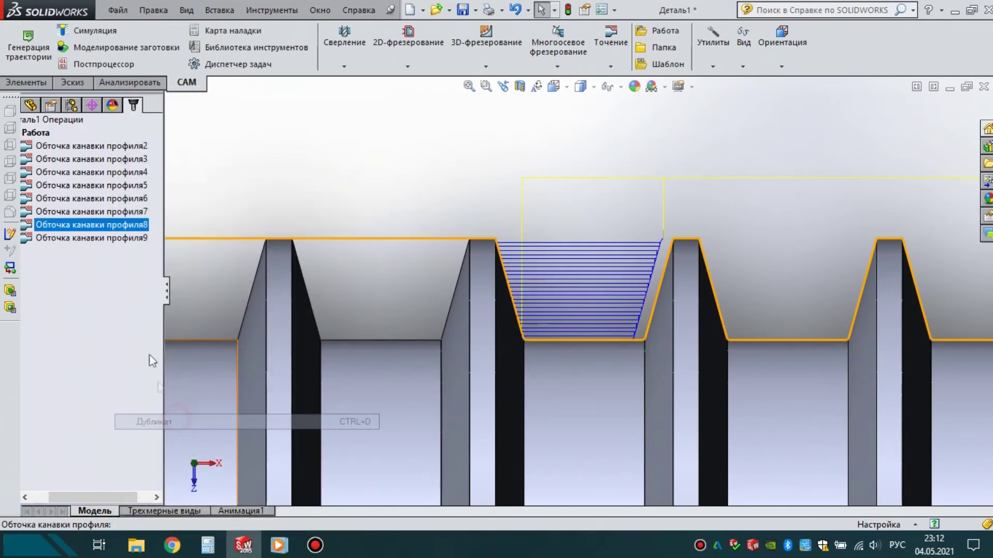
left_click(105, 239)
right_click(104, 240)
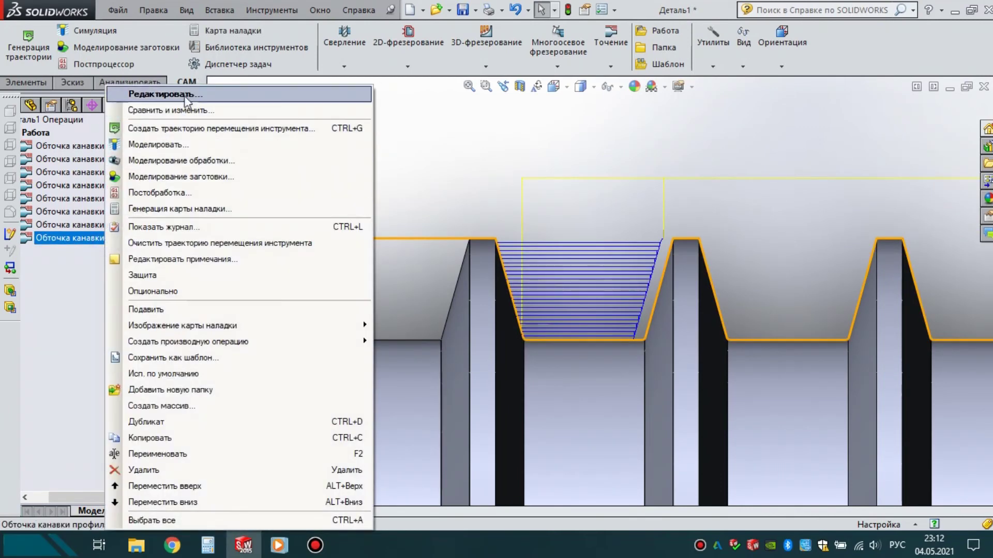
left_click(184, 95)
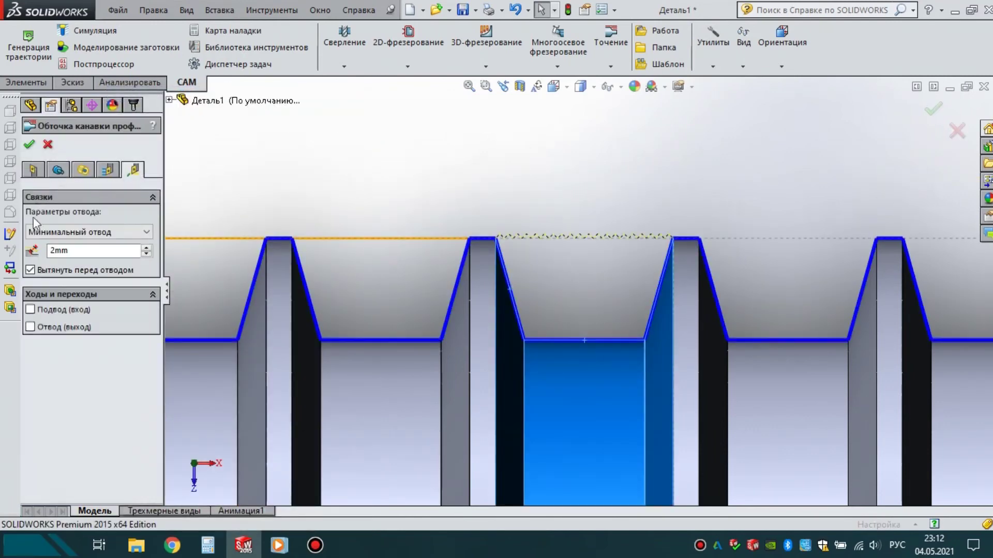
- Replace the three old groove faces with the next left groove's bottom and two slanted sides
left_click(59, 174)
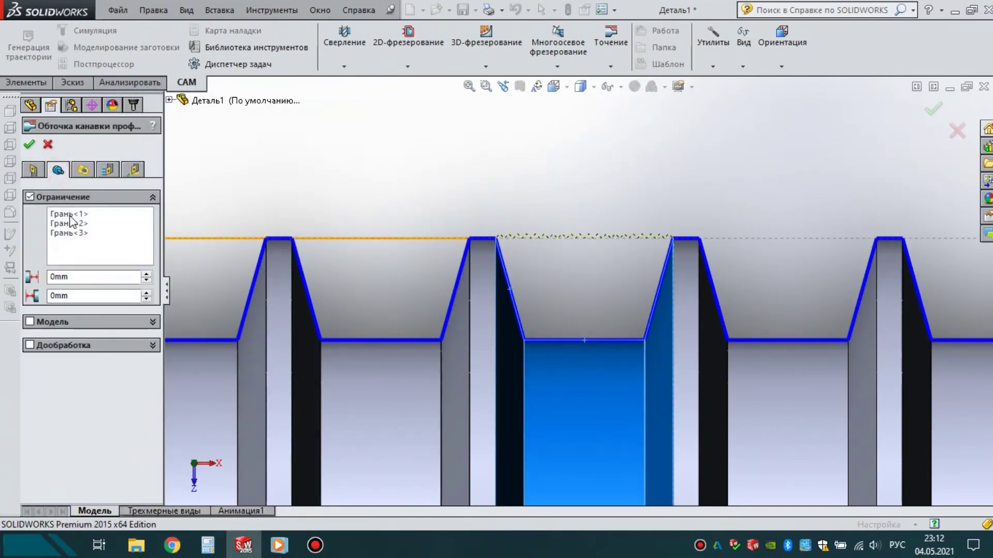
left_click(71, 217)
key("Delete")
left_click(71, 216)
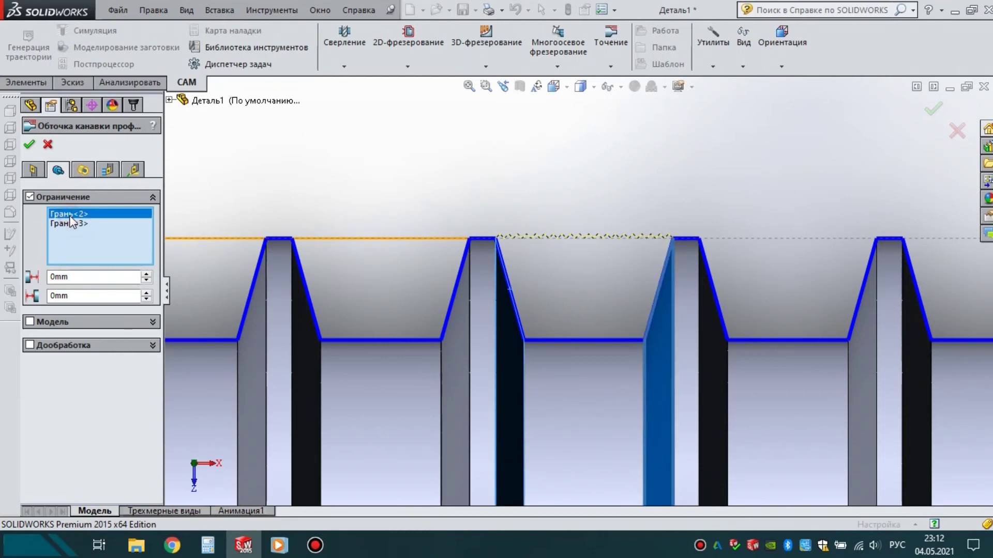
key("Delete")
left_click(71, 216)
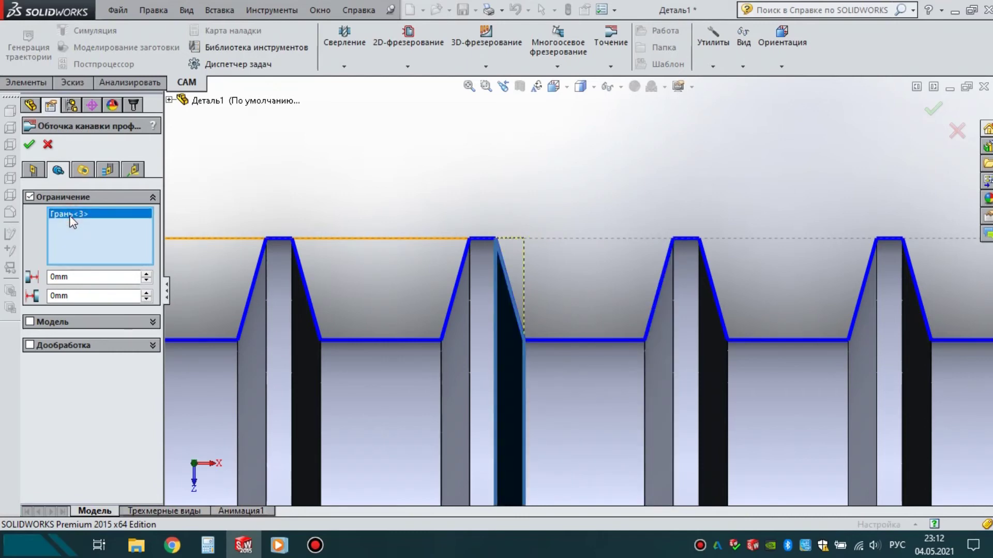
key("Delete")
left_click(372, 383)
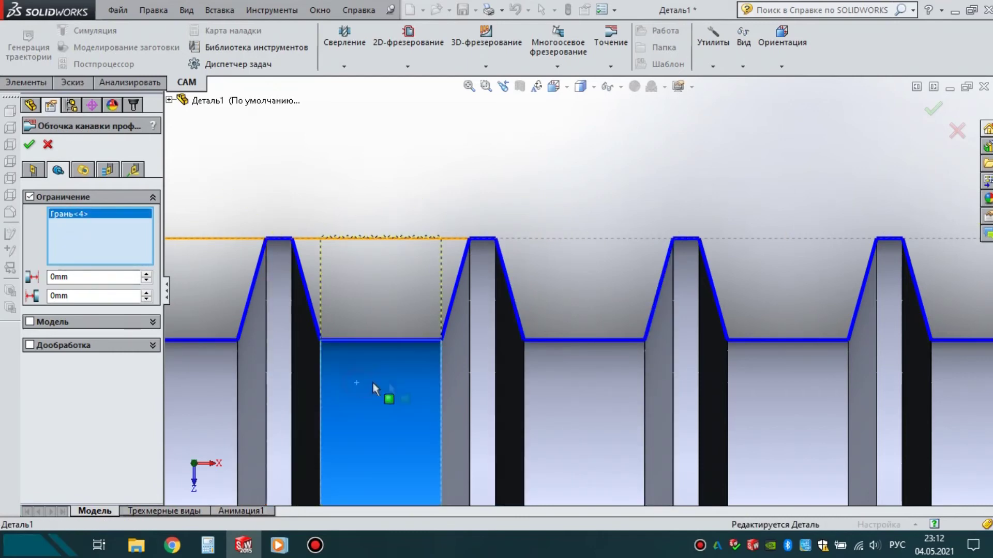
left_click(454, 359)
left_click(311, 351)
scroll(546, 318, "up", 2)
scroll(438, 312, "down", 3)
- Enable Чистовые проходы, disable Черновые проходы, and confirm operation 9
left_click(108, 173)
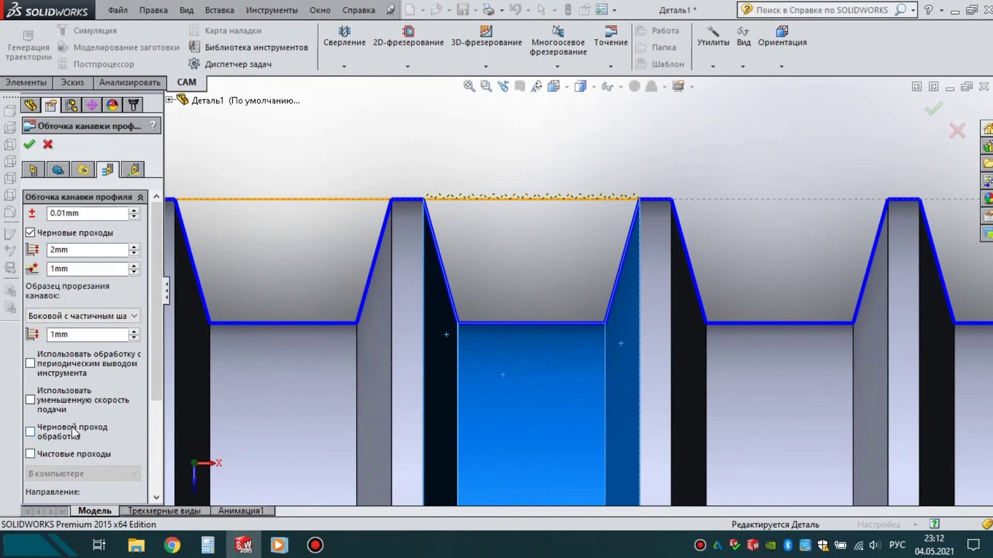
left_click(30, 453)
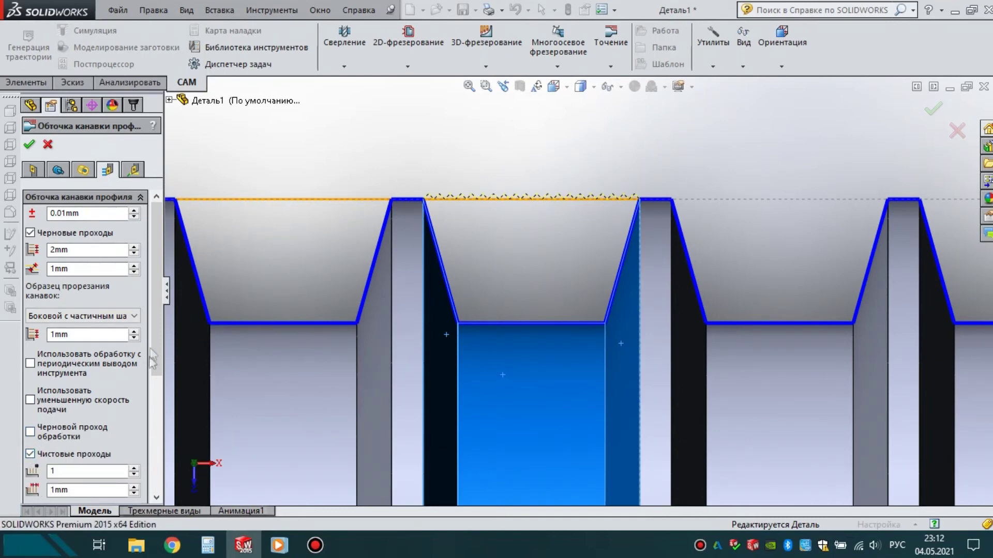
left_click(30, 233)
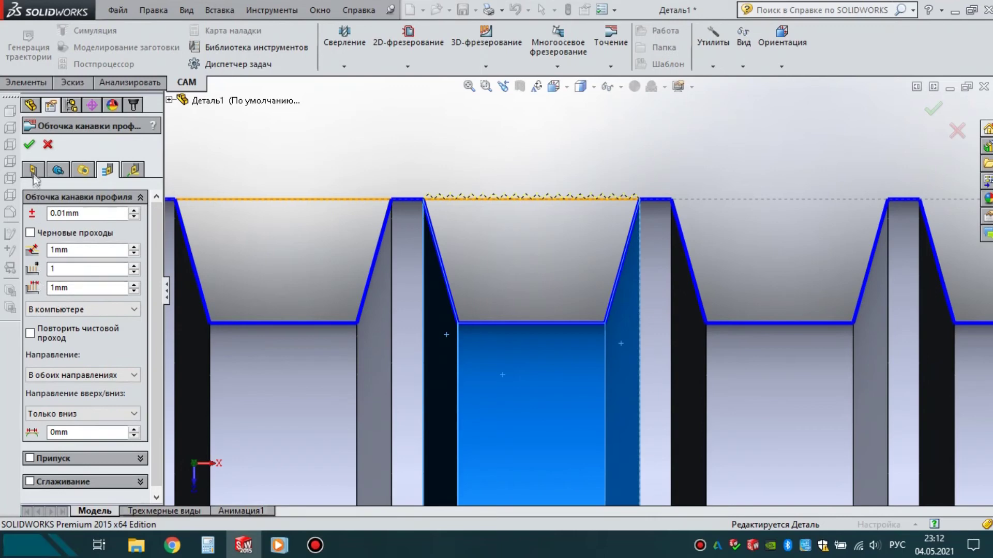
left_click(30, 146)
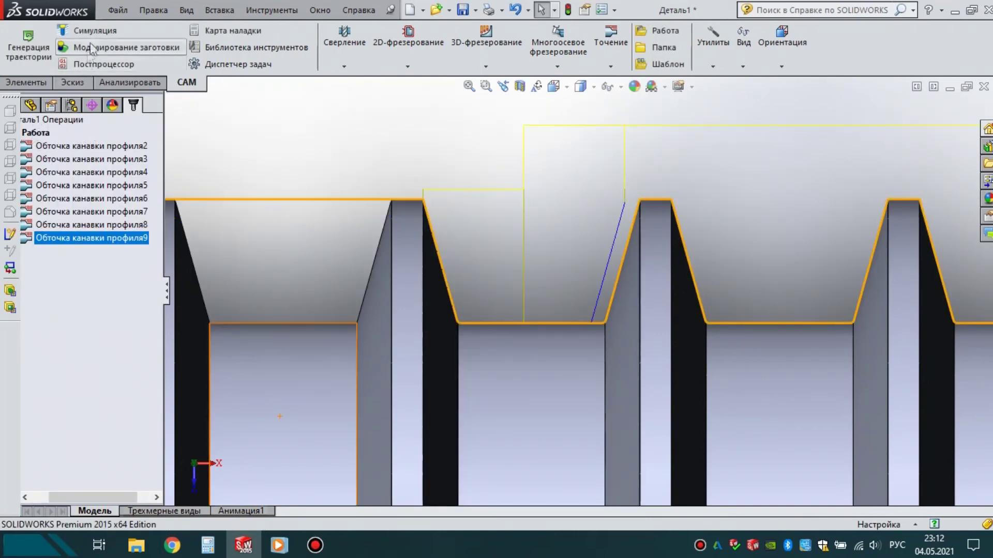
left_click(77, 31)
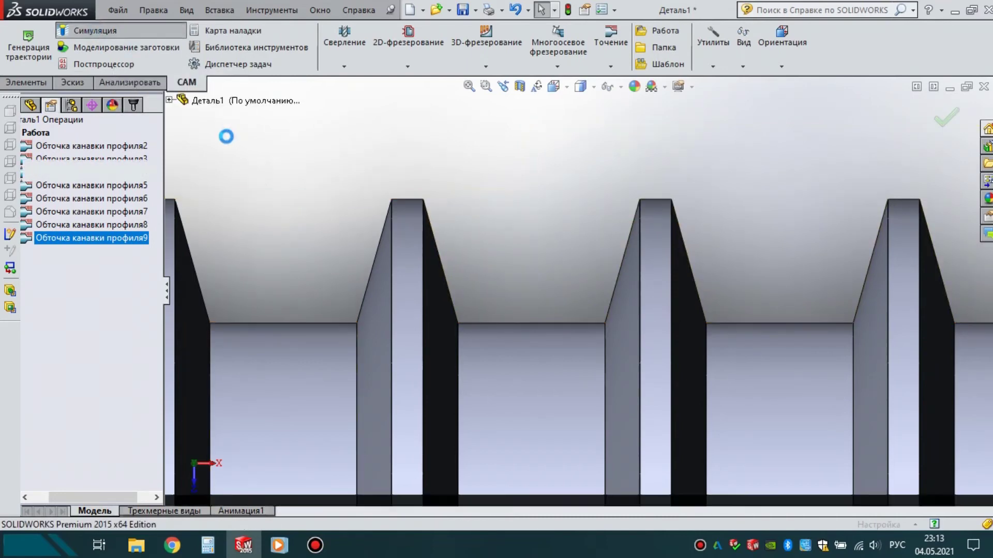
left_click(39, 187)
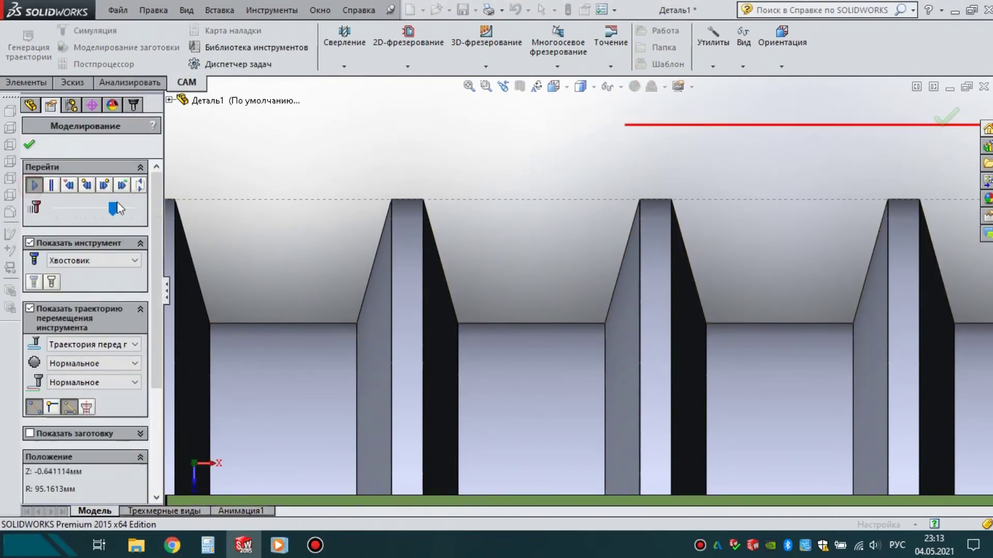
left_click(116, 207)
left_click_drag(135, 204, 117, 204)
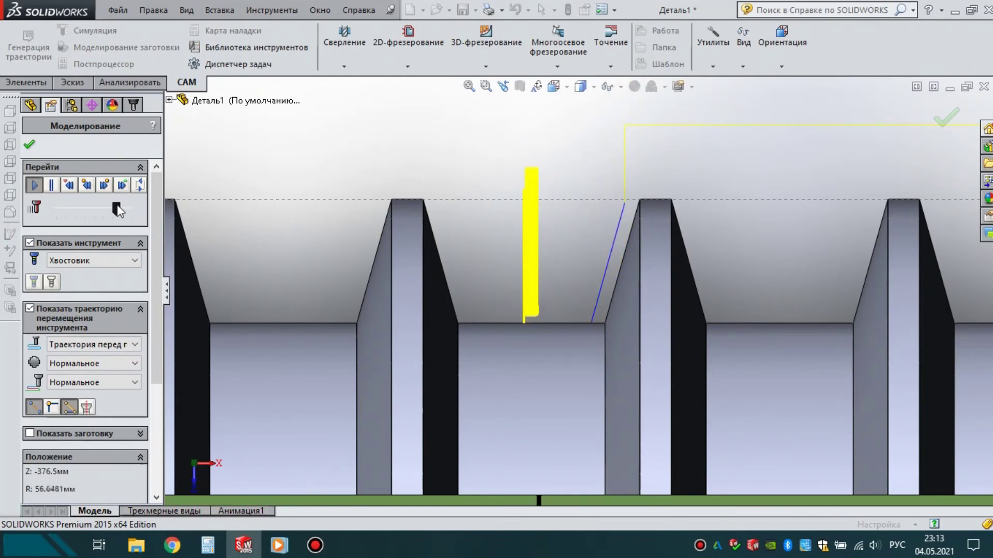
left_click_drag(119, 208, 122, 208)
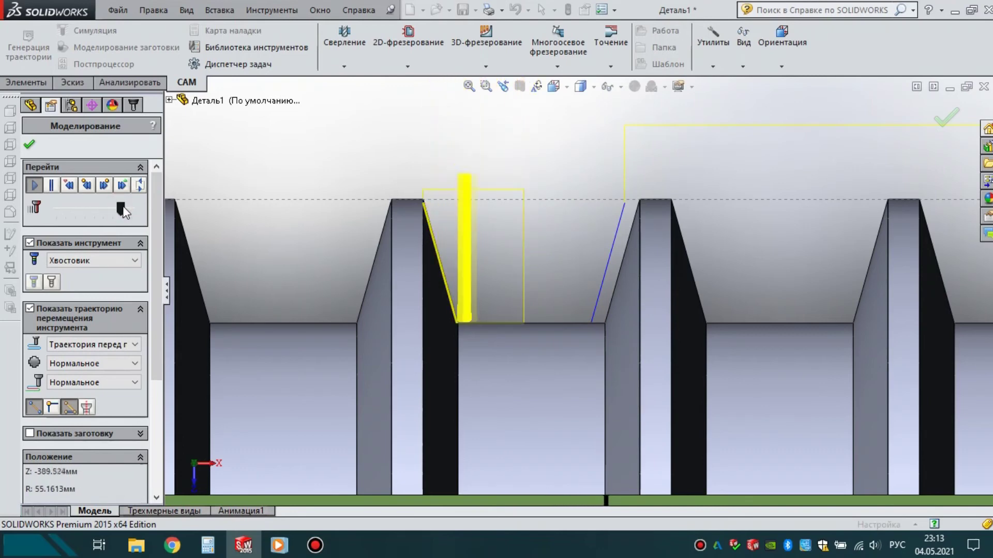
left_click(31, 145)
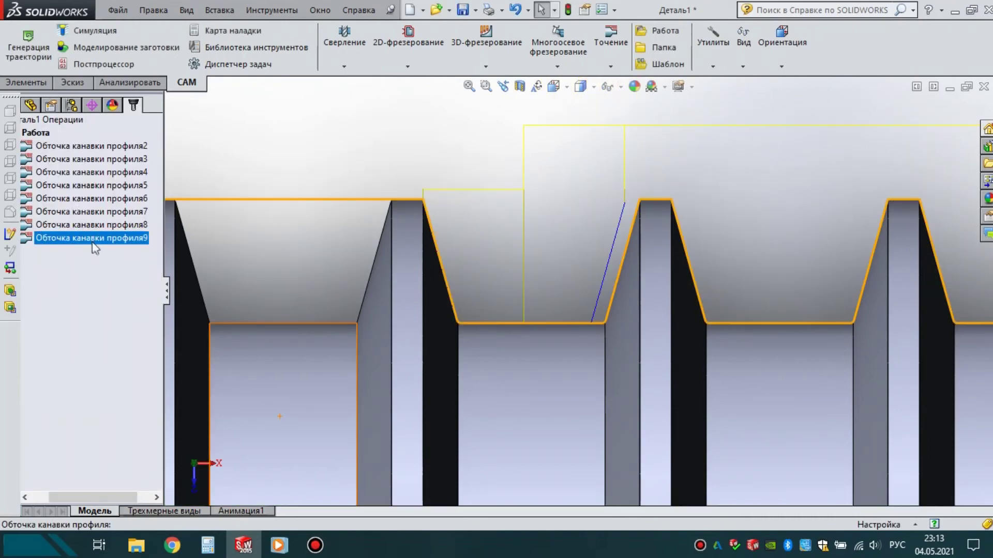
- Duplicate operation 9 into Обточка канавки профиля10 for editing
scroll(552, 272, "up", 2)
scroll(597, 279, "up", 3)
scroll(598, 281, "down", 2)
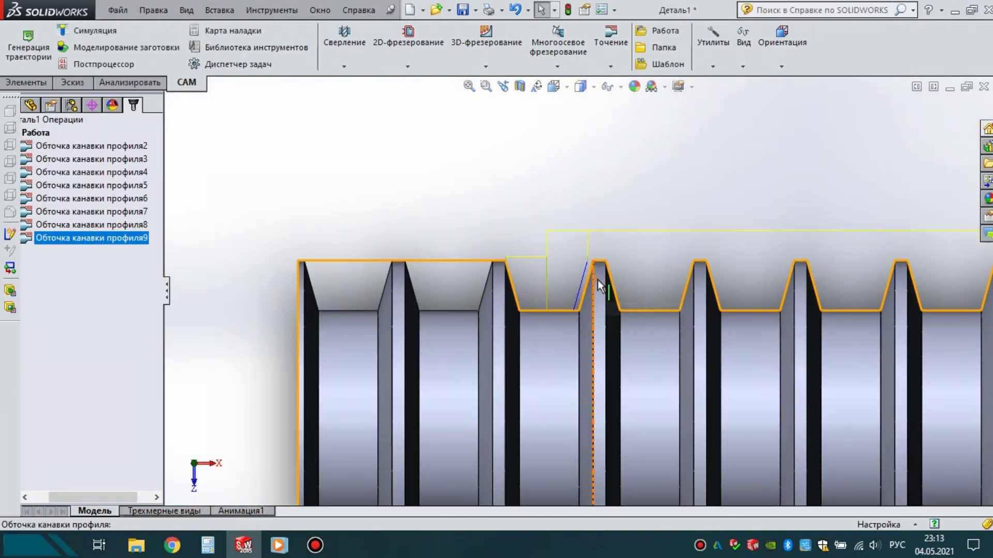
scroll(525, 280, "down", 2)
right_click(71, 243)
left_click(139, 422)
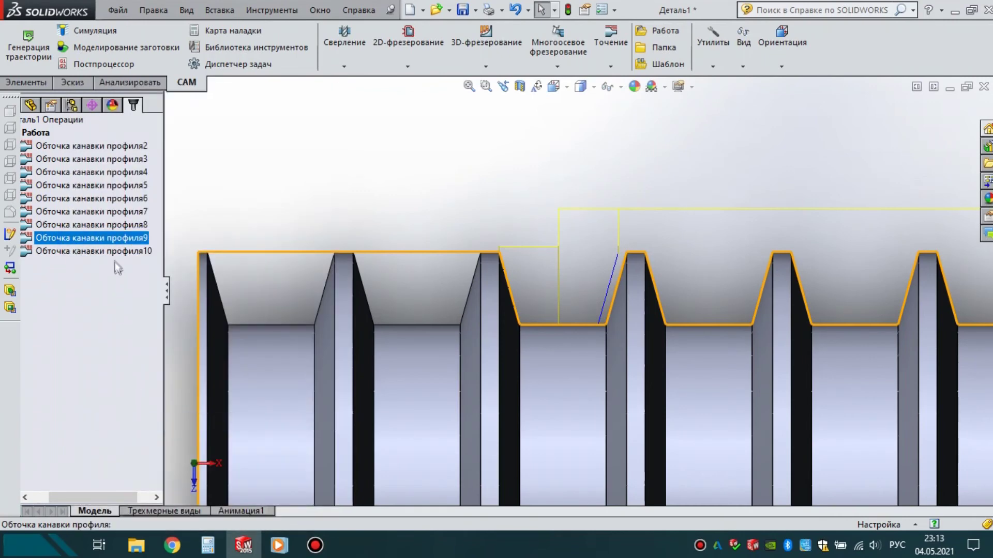
right_click(109, 251)
left_click(167, 93)
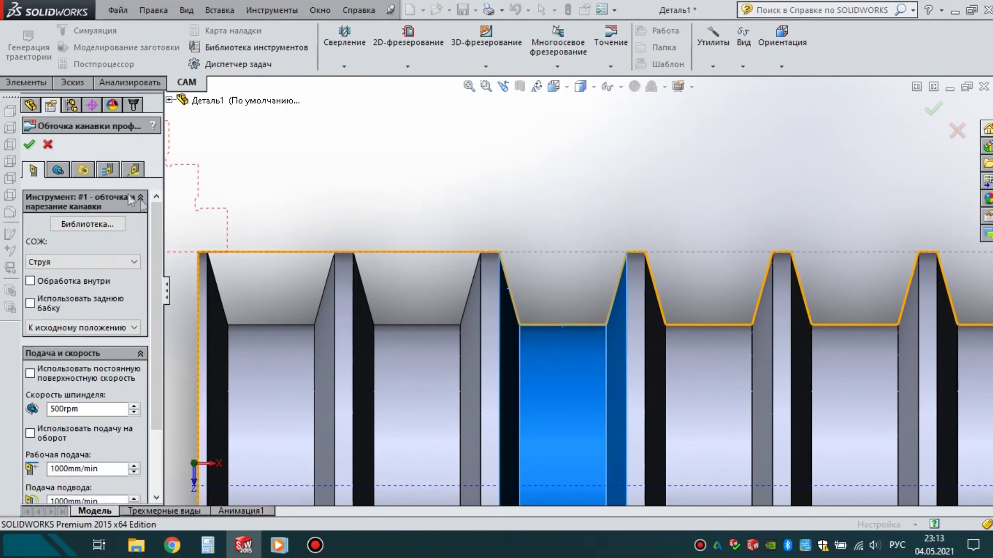
- Replace the old Ограничение faces with the next left groove's bottom and two slanted sides
left_click(62, 172)
left_click(75, 212)
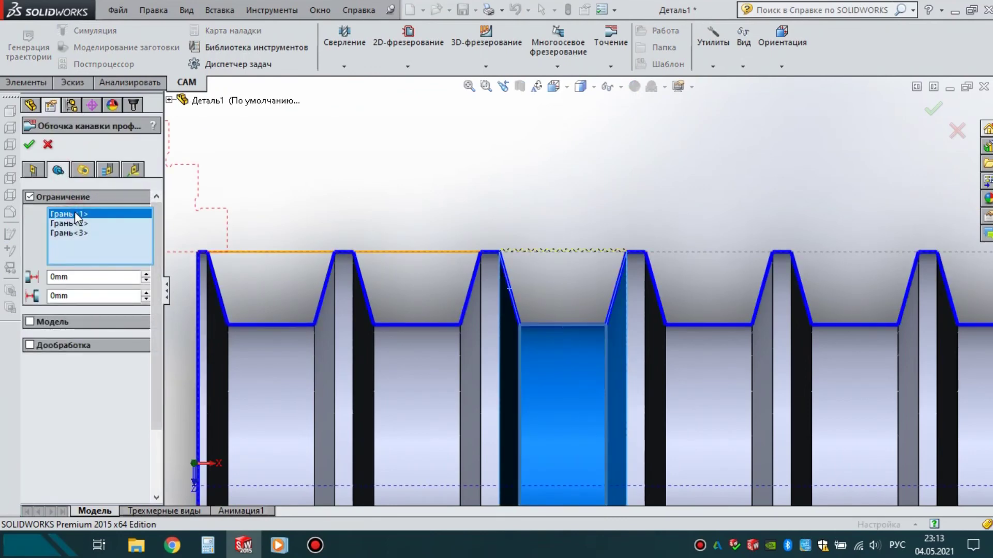
key("Delete")
key("Delete")
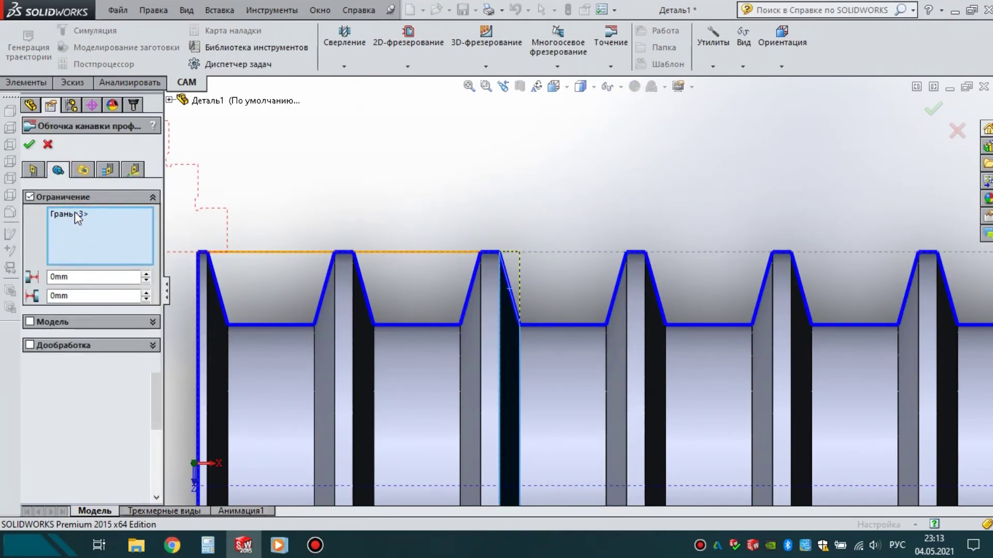
key("Delete")
left_click(411, 368)
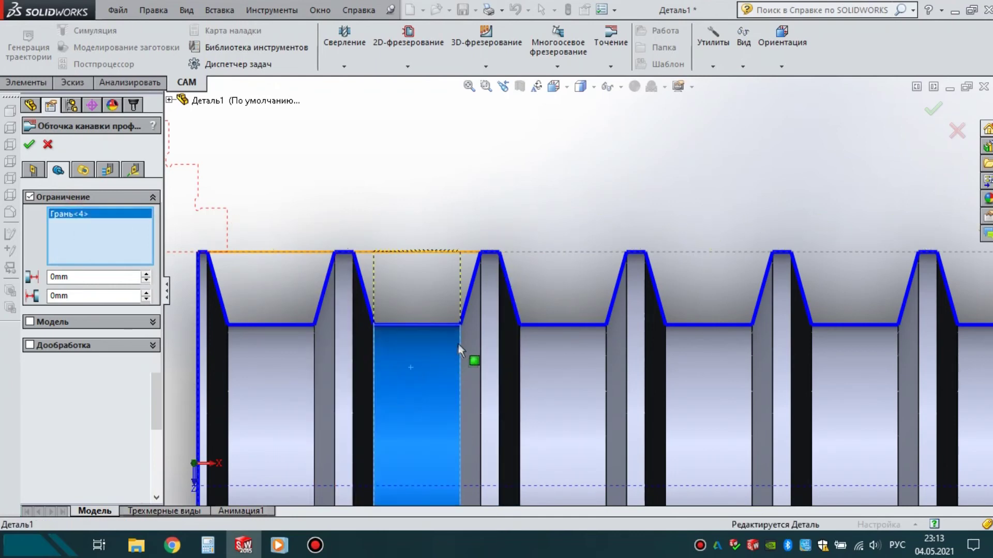
left_click(469, 331)
left_click(363, 331)
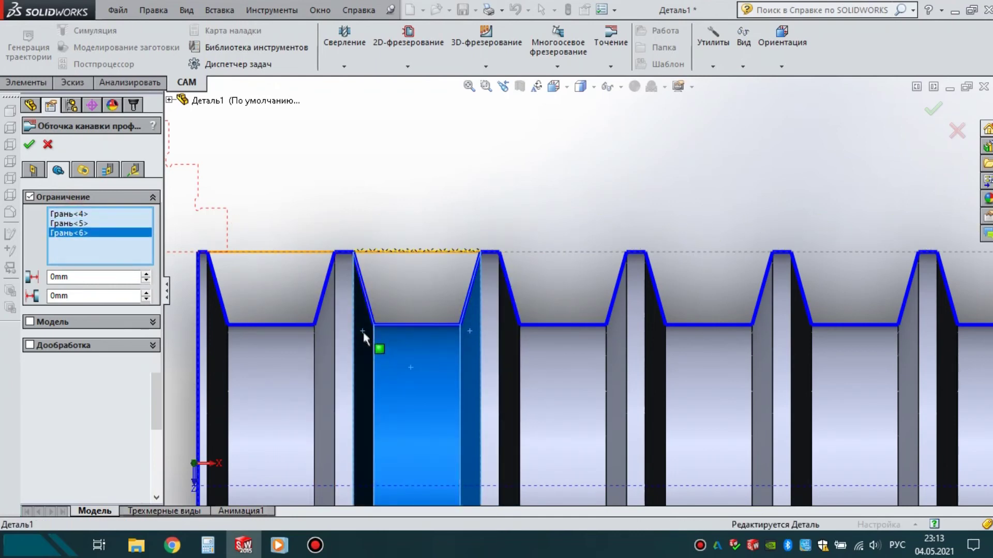
- Set Направление to Спереди назад and confirm the tenth groove operation
left_click(109, 173)
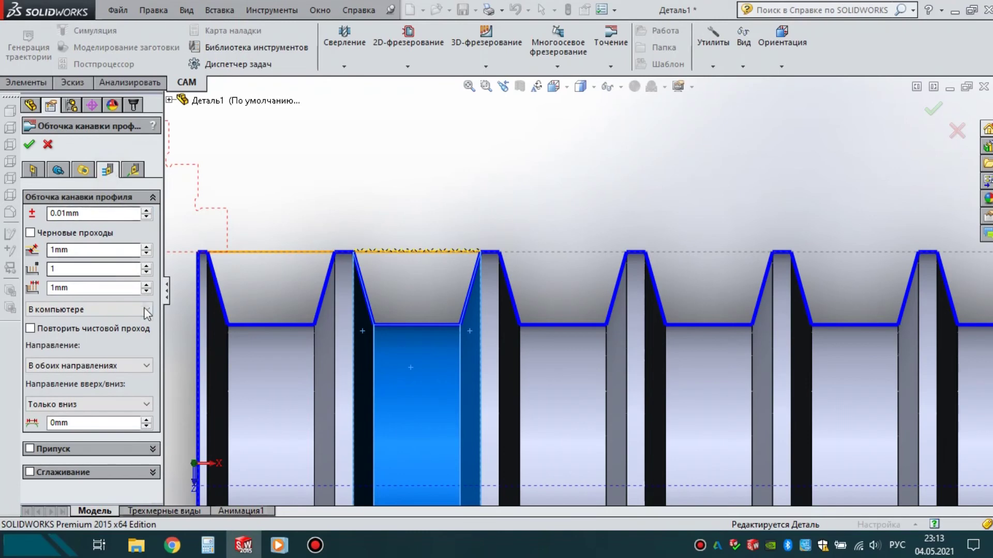
left_click(90, 367)
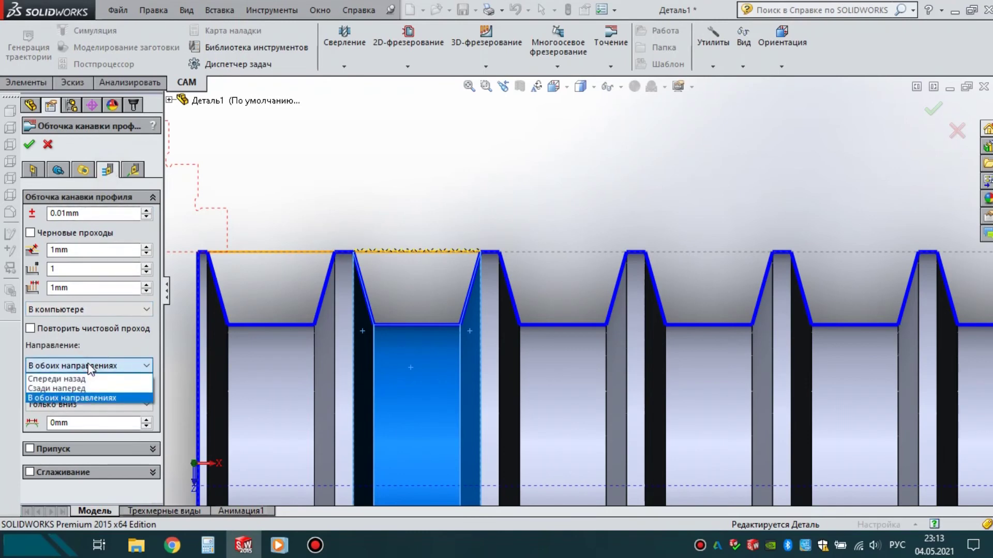
left_click(86, 379)
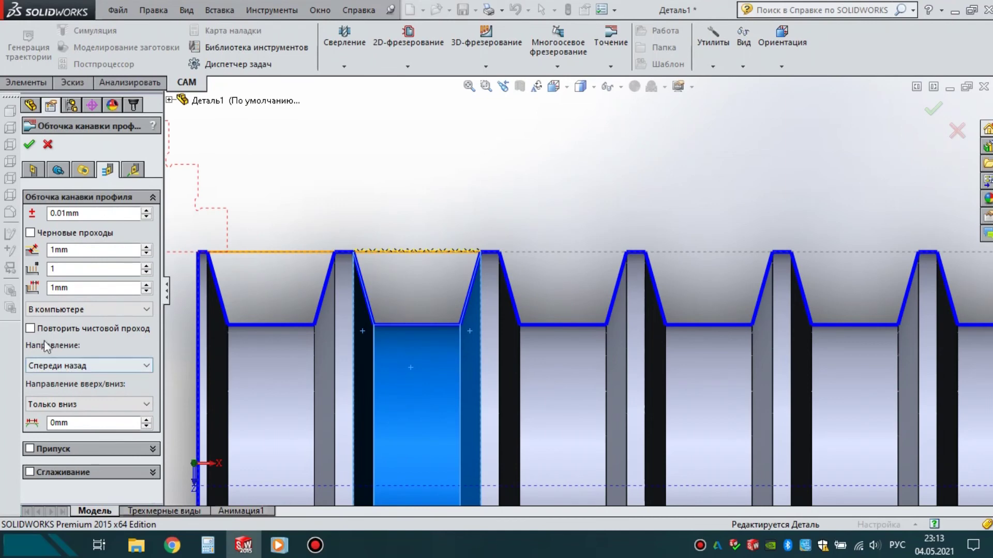
left_click(30, 146)
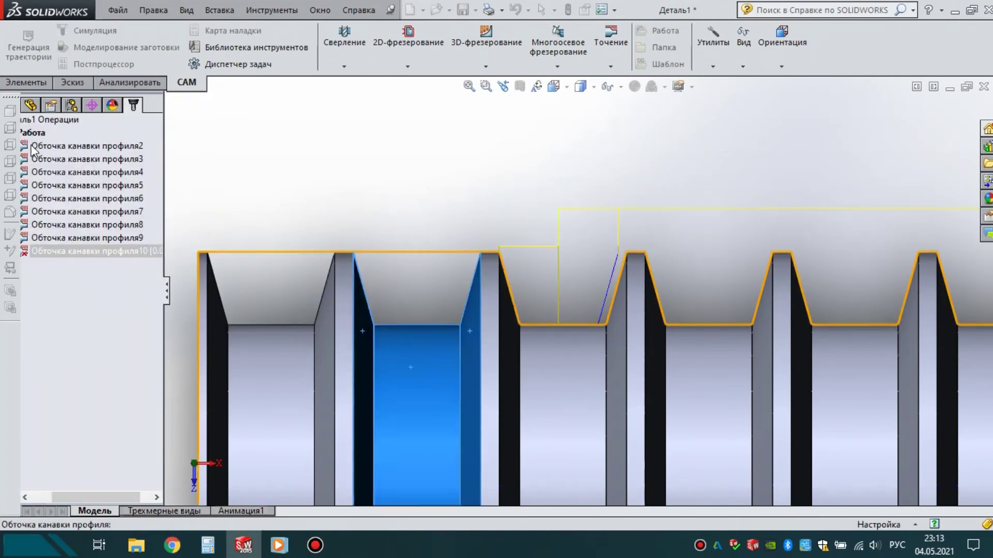
- Generate the toolpath for Обточка канавки профиля10 and finish creating it
right_click(51, 250)
left_click(103, 126)
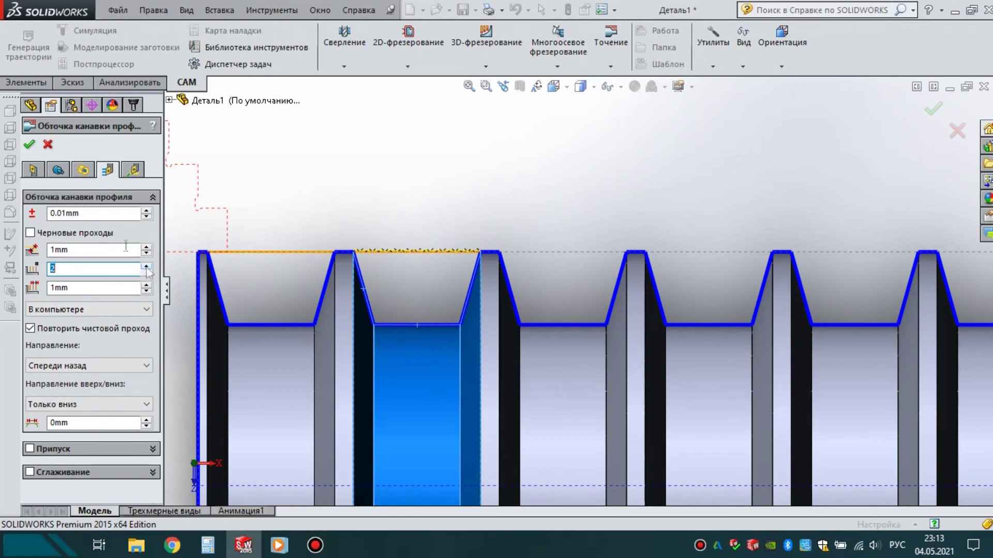
left_click(28, 146)
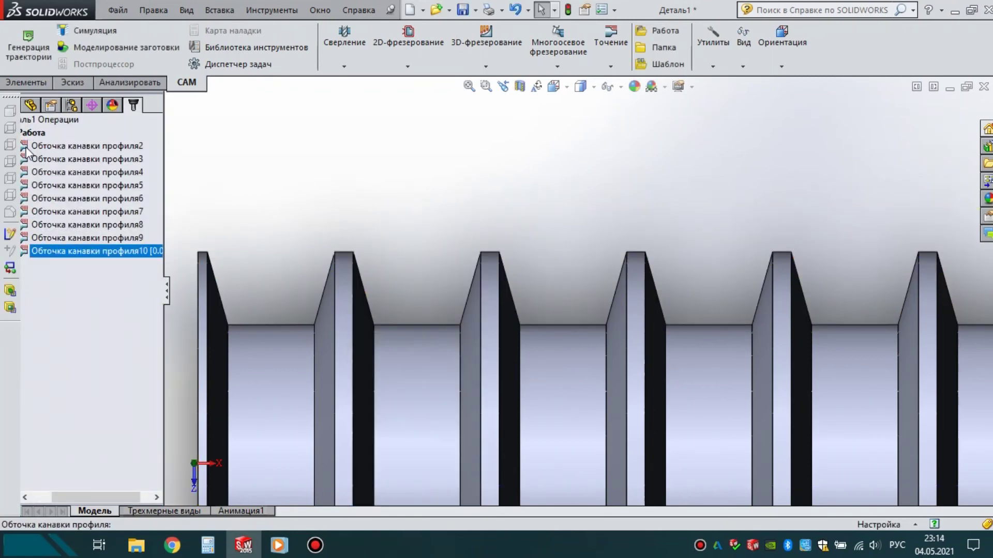
- Rework Обточка канавки профиля10's pass parameters so it makes 3 finishing passes
scroll(405, 283, "down", 3)
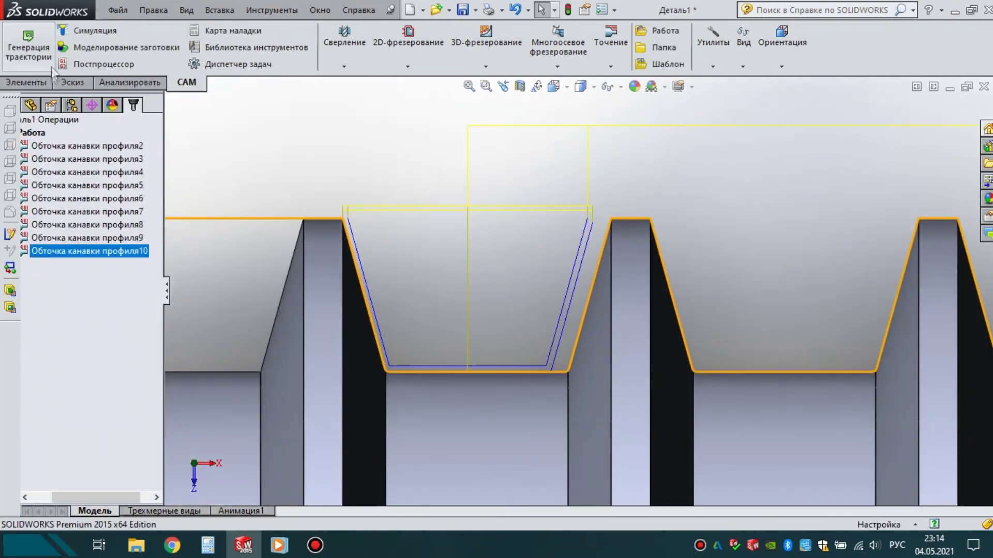
right_click(89, 253)
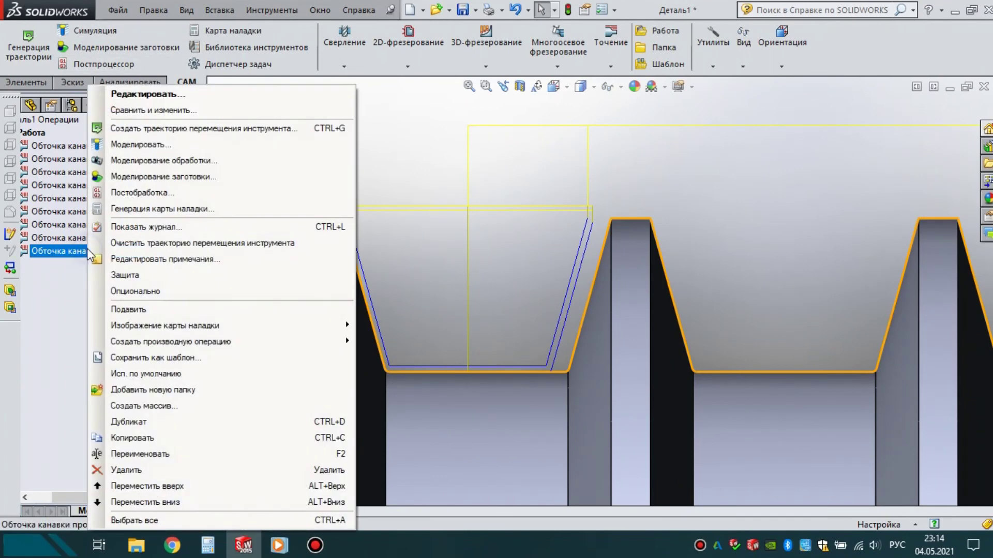
left_click(119, 92)
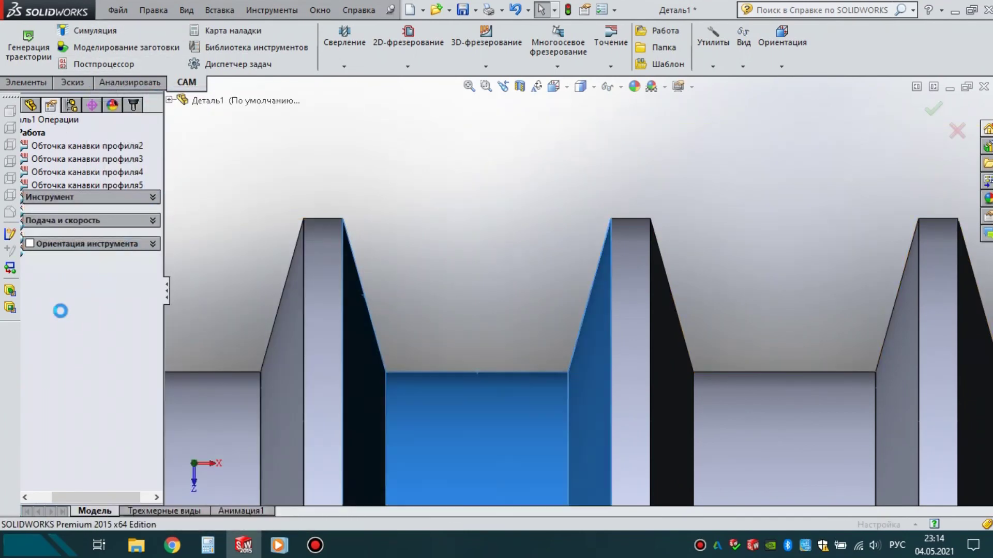
left_click(114, 166)
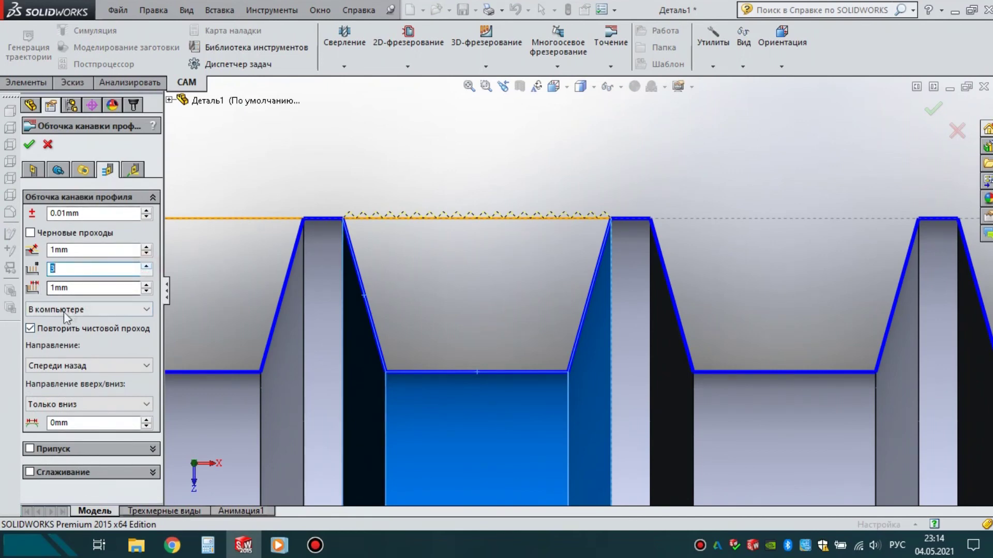
left_click(31, 146)
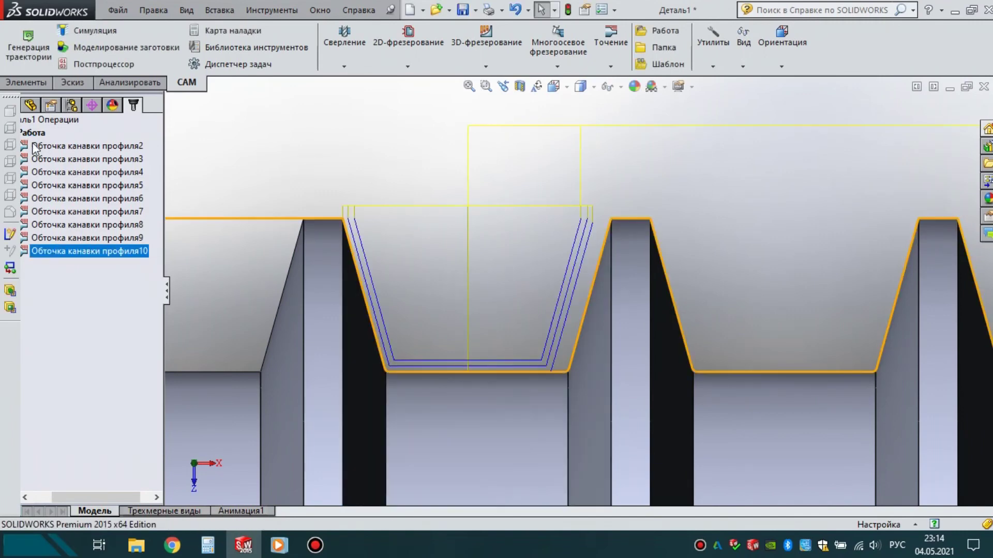
left_click(96, 30)
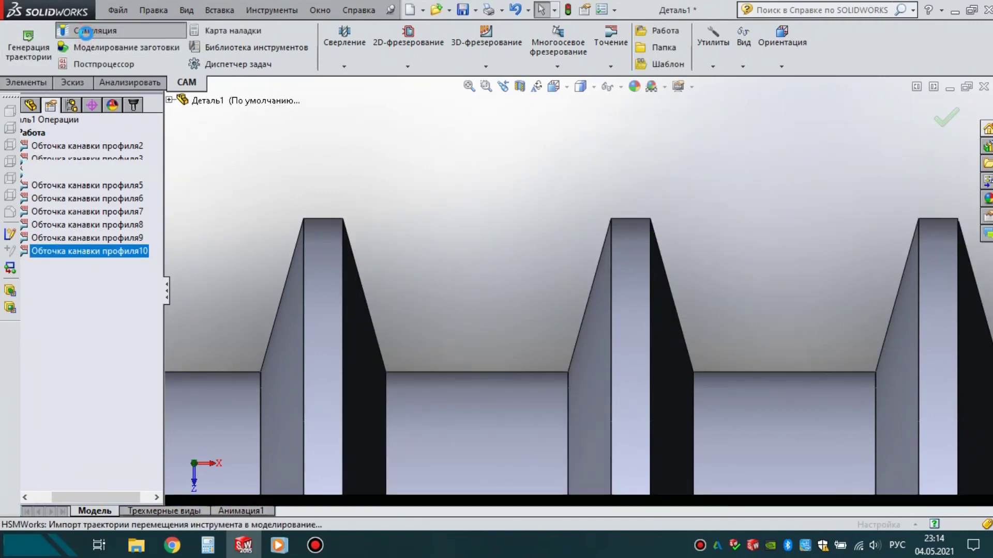
- Play the tenth groove's simulation at reduced speed, then zoom out to the whole shaft
left_click(34, 185)
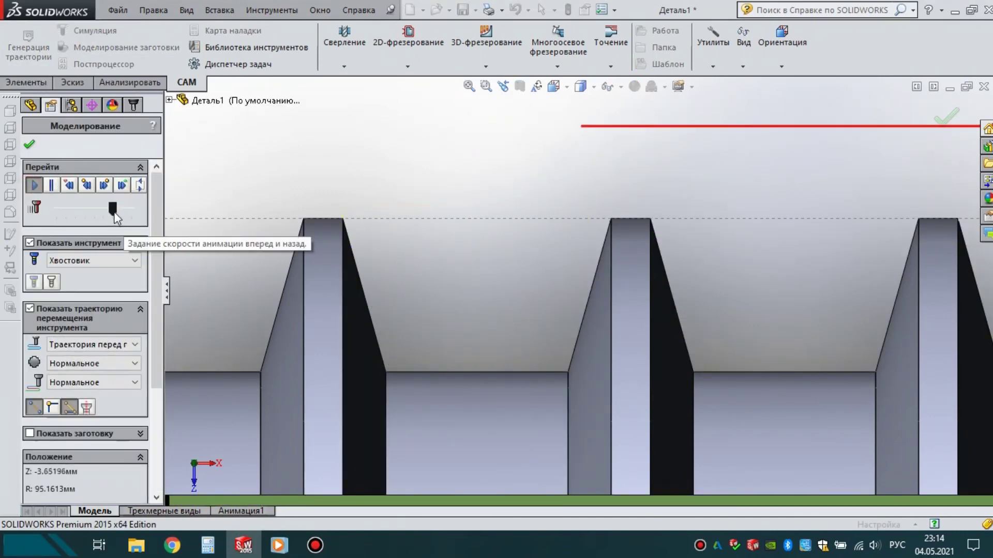
left_click_drag(130, 211, 122, 211)
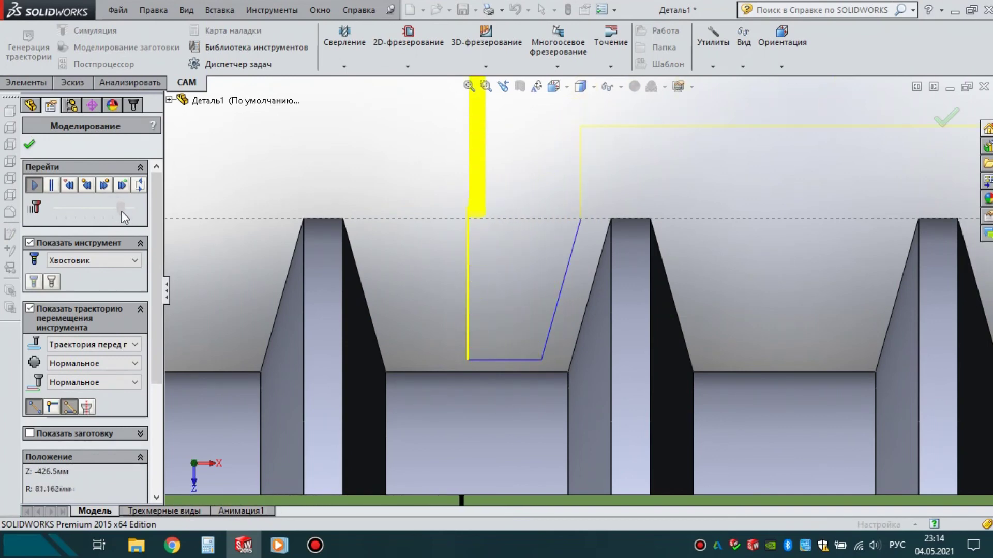
left_click_drag(122, 211, 123, 211)
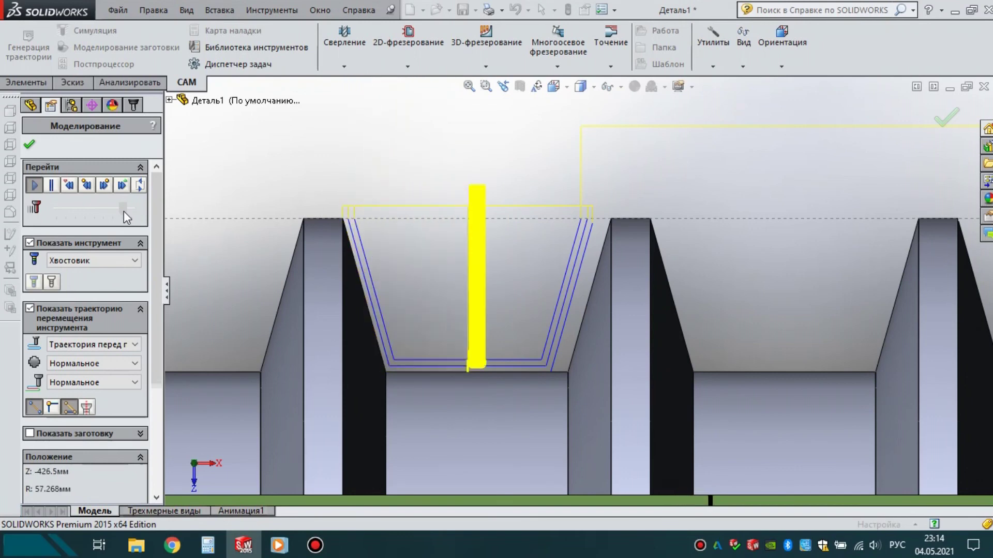
scroll(284, 216, "up", 10)
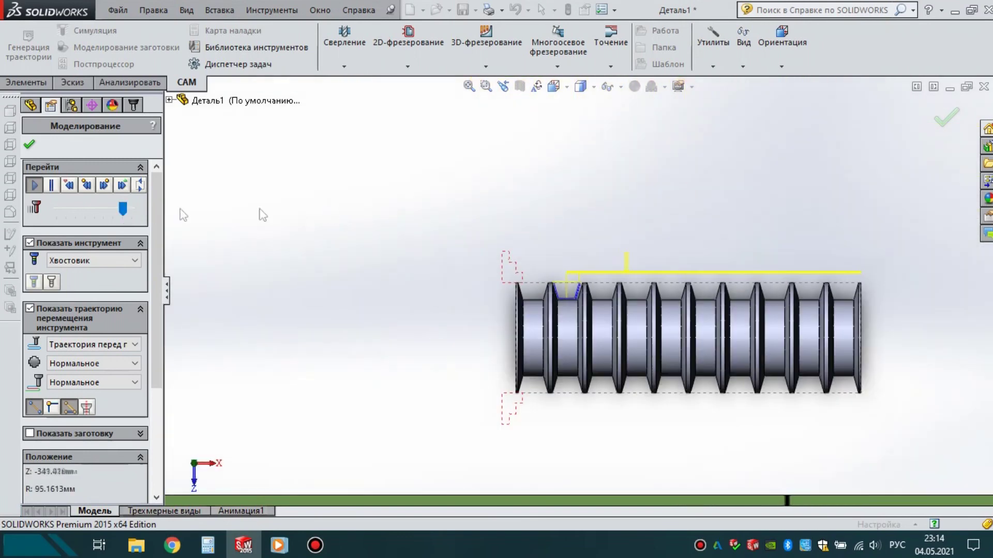
- Close the simulation and select groove operations Обточка канавки профиля2–10 to display their toolpaths
left_click(31, 149)
left_click_drag(105, 316, 103, 157)
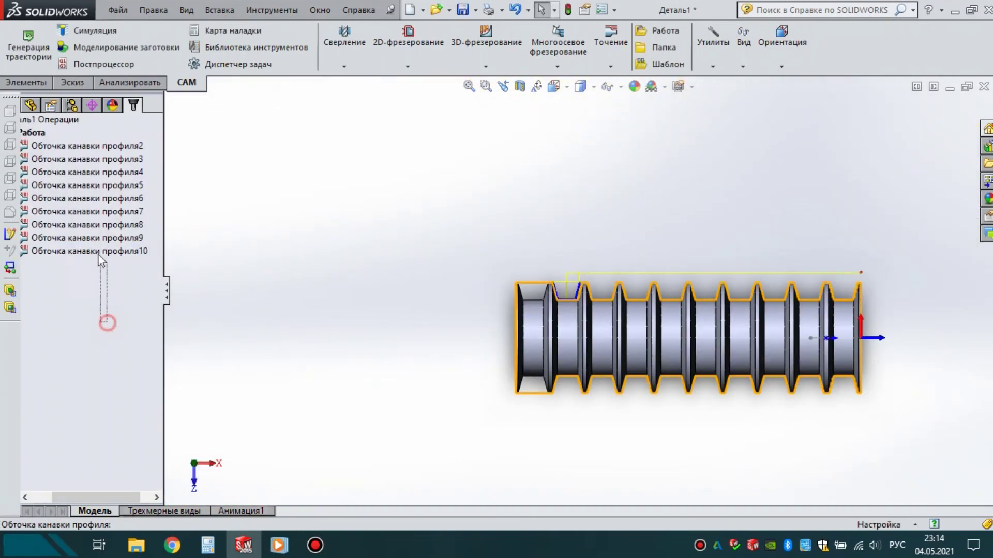
scroll(851, 299, "down", 4)
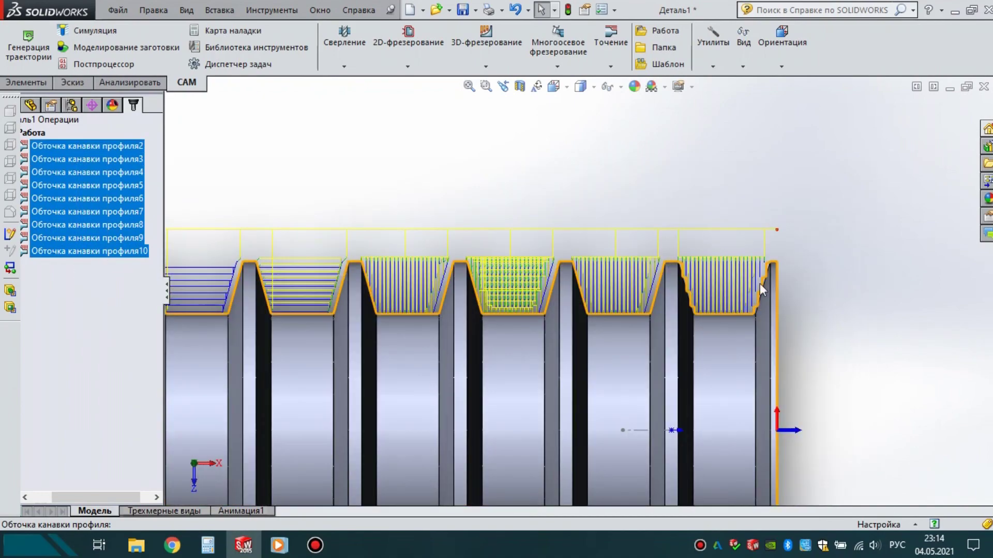
scroll(759, 283, "down", 3)
scroll(643, 291, "down", 3)
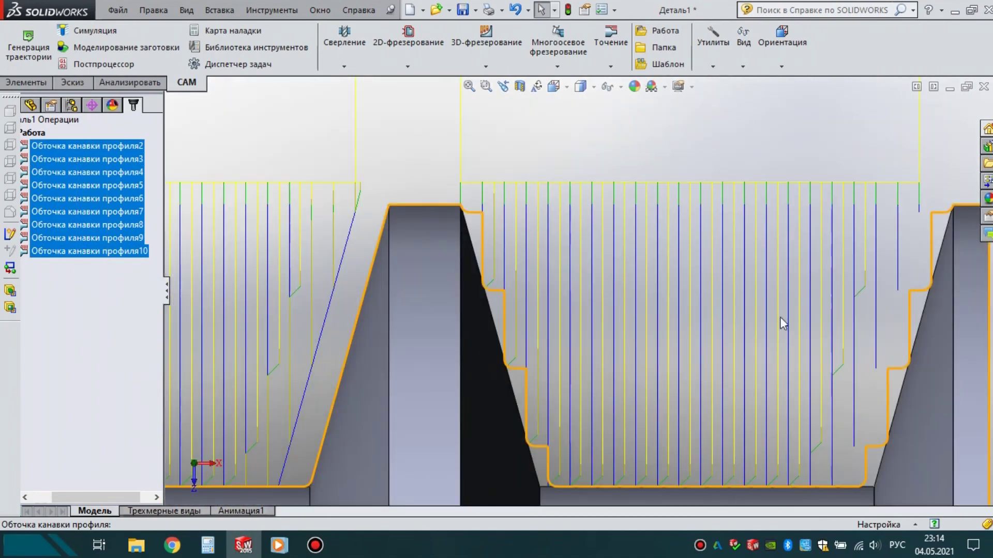
- Zoom and orbit to inspect the groove toolpaths, then fit the whole shaft in view
scroll(817, 322, "up", 3)
scroll(314, 316, "down", 3)
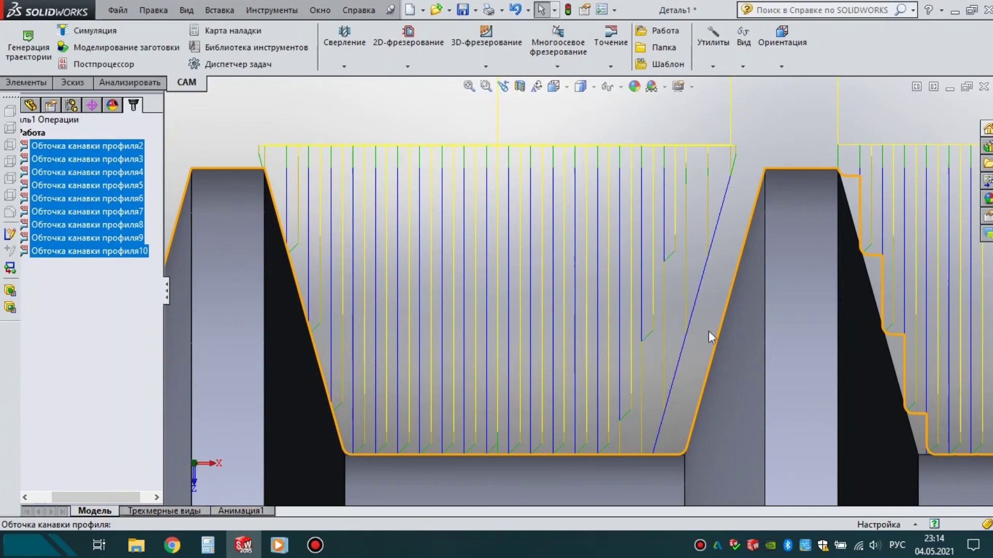
scroll(724, 335, "up", 3)
scroll(370, 290, "down", 3)
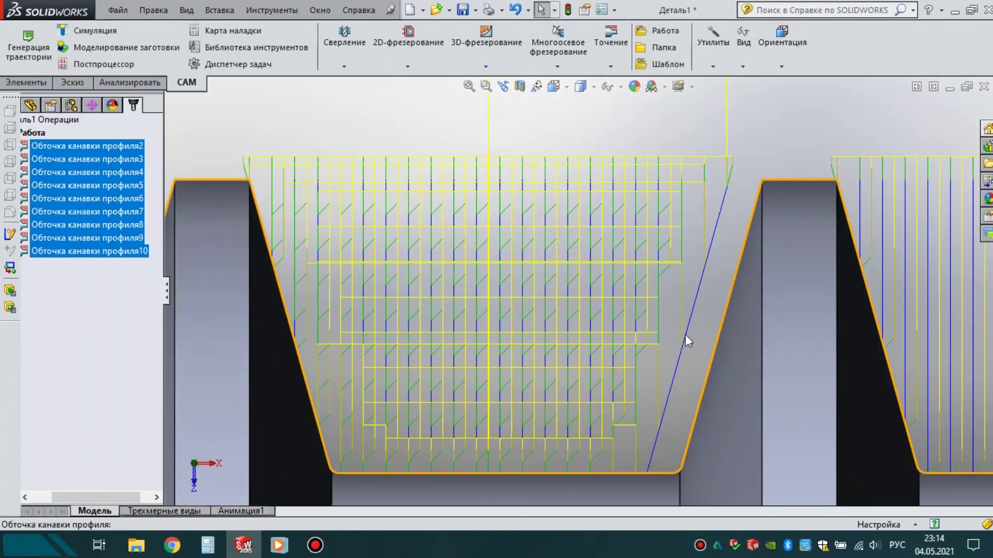
scroll(699, 337, "up", 3)
scroll(409, 303, "down", 3)
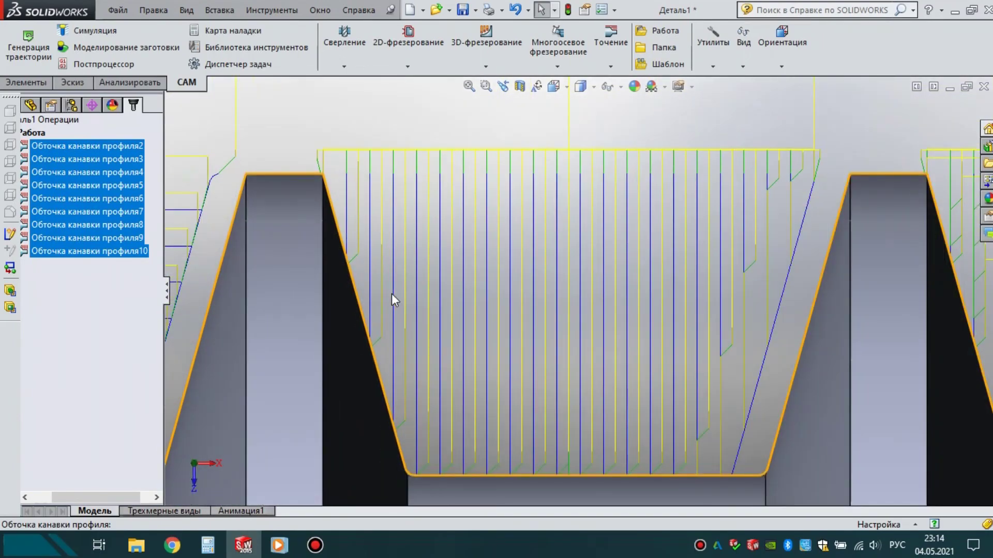
scroll(681, 296, "up", 3)
scroll(408, 291, "down", 3)
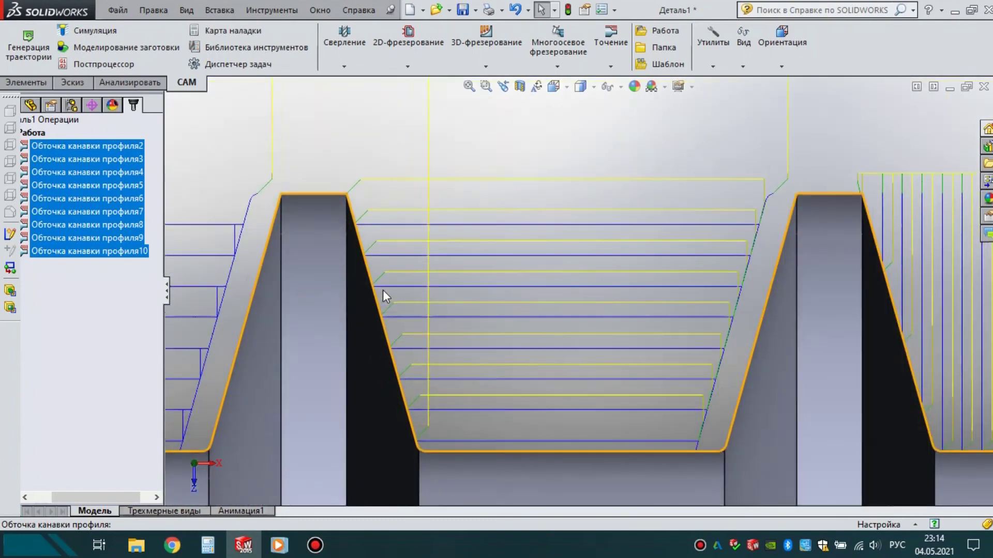
scroll(383, 290, "down", 1)
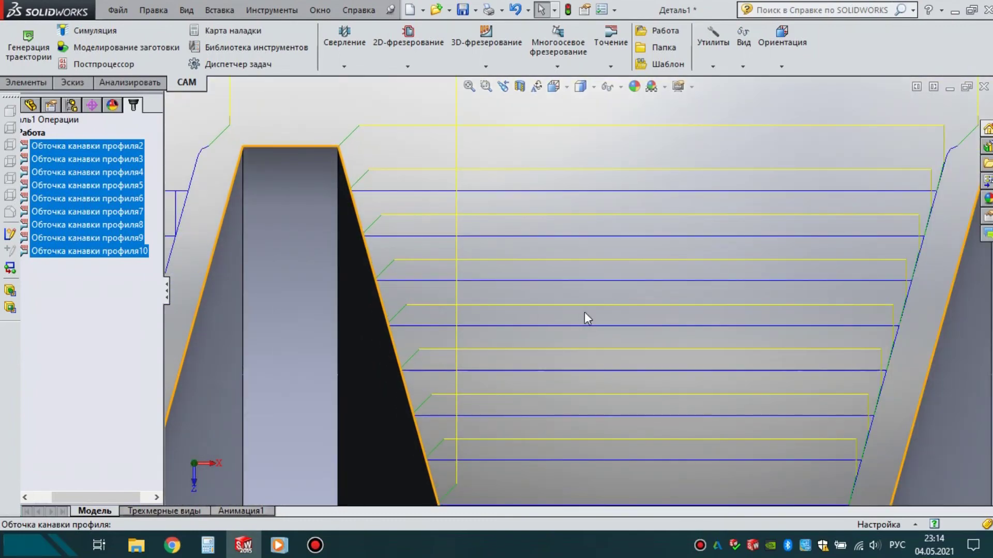
scroll(584, 311, "up", 3)
scroll(598, 314, "up", 1)
scroll(376, 293, "up", 1)
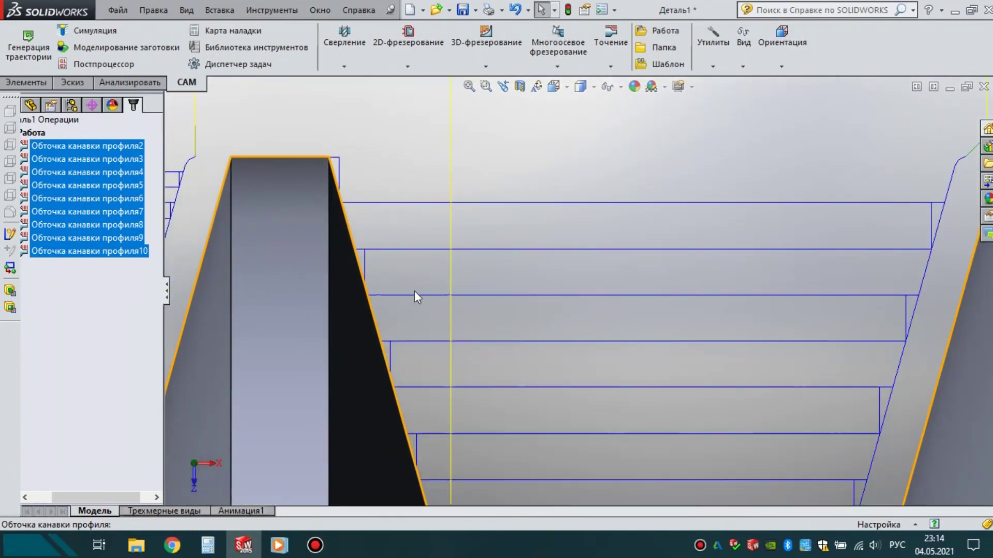
scroll(376, 293, "up", 1)
scroll(376, 292, "up", 1)
scroll(371, 292, "up", 1)
scroll(336, 293, "down", 3)
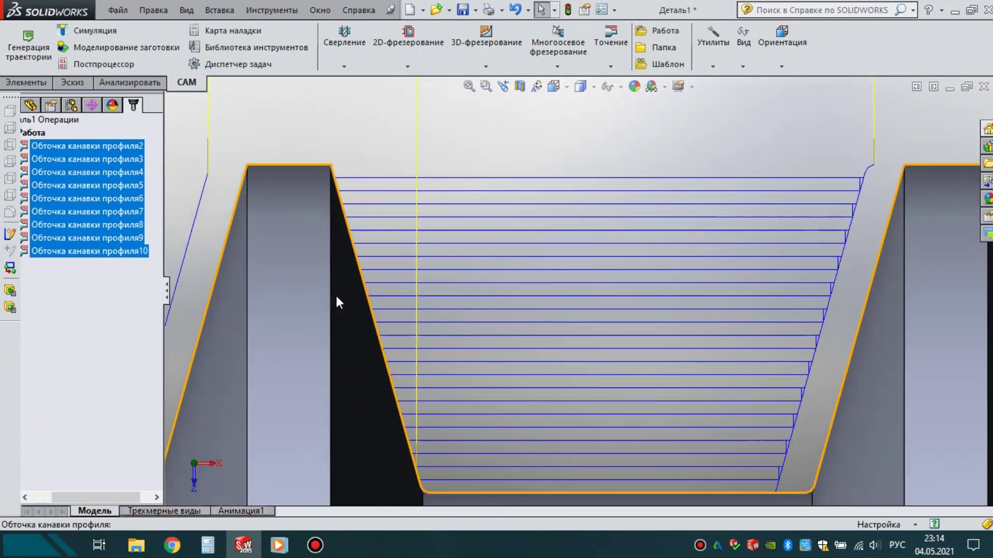
scroll(622, 315, "up", 3)
scroll(622, 316, "up", 1)
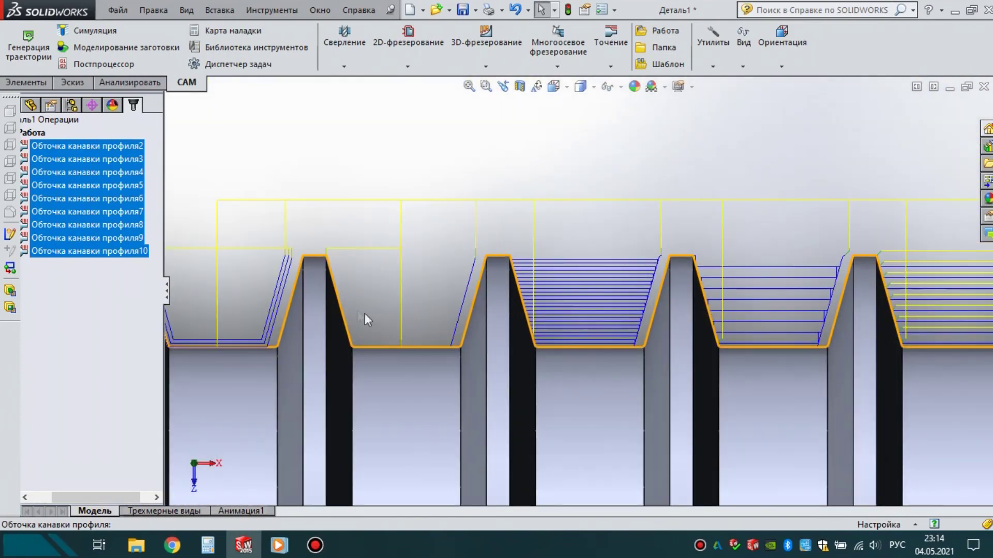
scroll(380, 293, "down", 3)
scroll(422, 318, "up", 4)
scroll(379, 289, "down", 2)
scroll(379, 289, "down", 1)
scroll(380, 290, "up", 3)
scroll(380, 290, "up", 1)
scroll(379, 290, "up", 2)
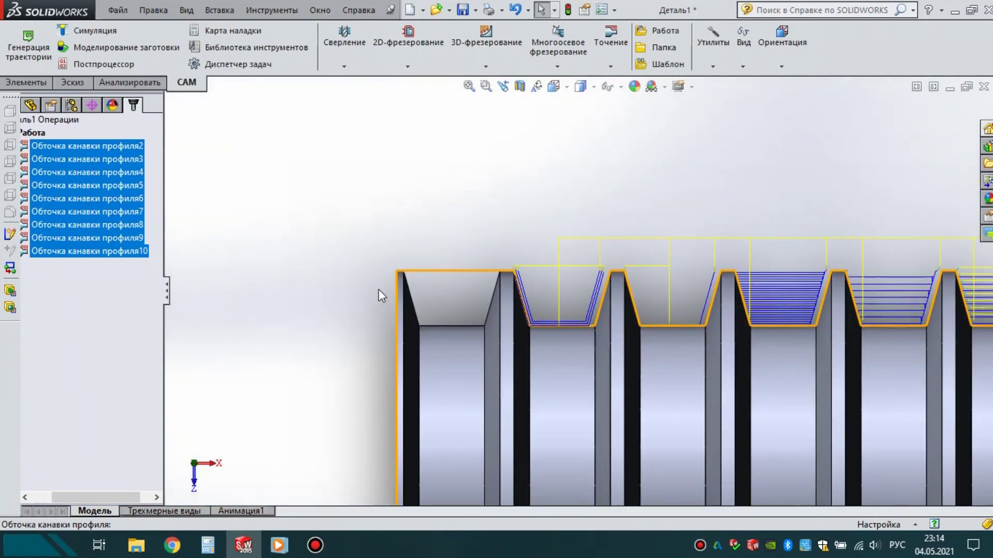
scroll(379, 290, "up", 3)
mouse_move(721, 322)
middle_mouse_down()
mouse_move(769, 320)
mouse_move(725, 315)
middle_mouse_up()
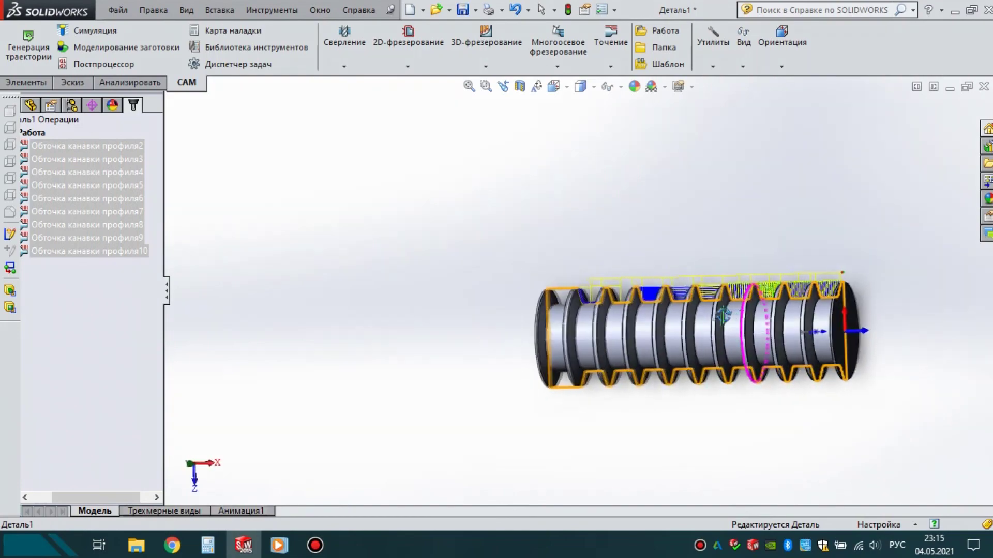
key("f")
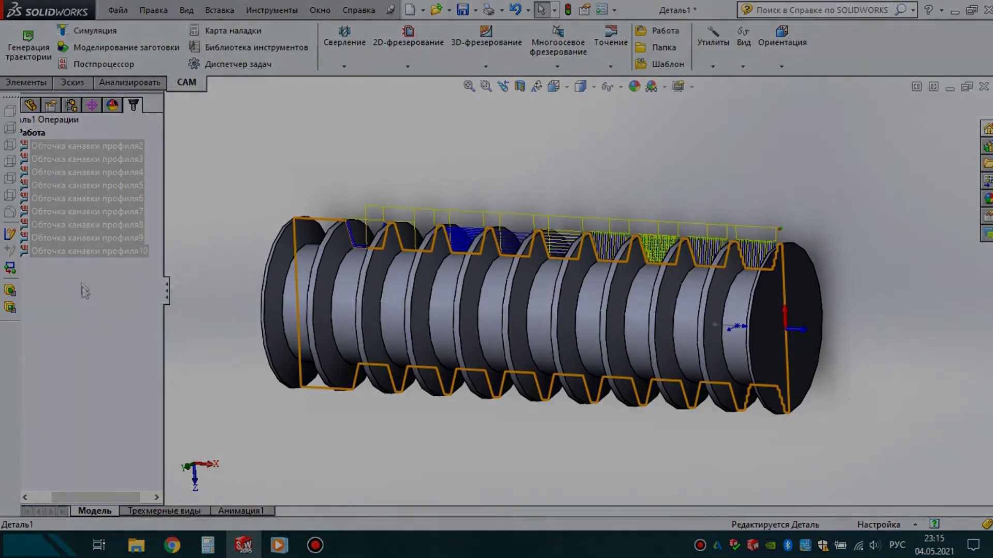